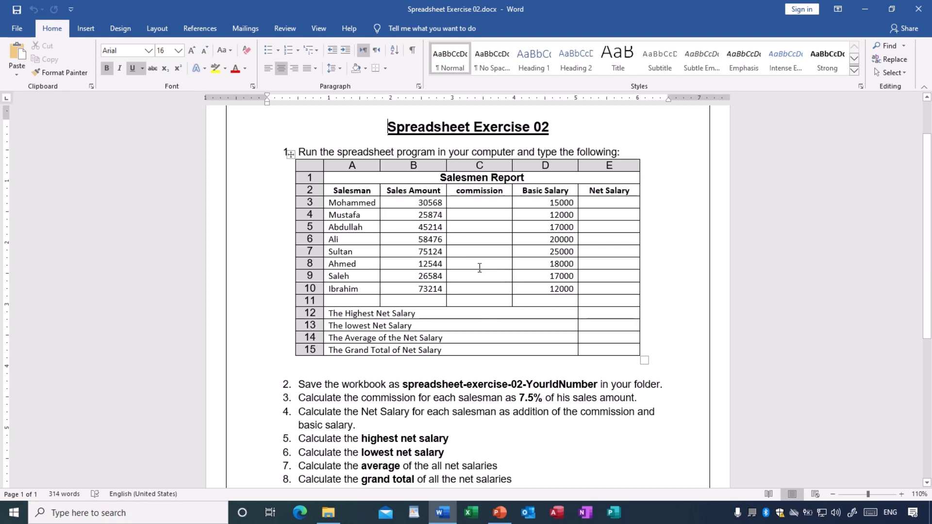
Scroll through the Word exercise sheet and move its window aside to reveal the desktop.
scroll(479, 267, "down", 5)
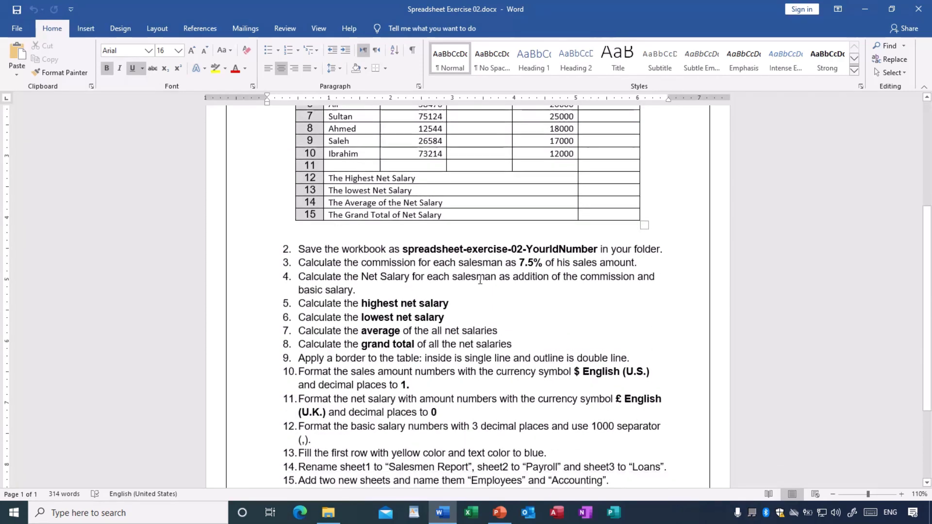
scroll(480, 281, "down", 3)
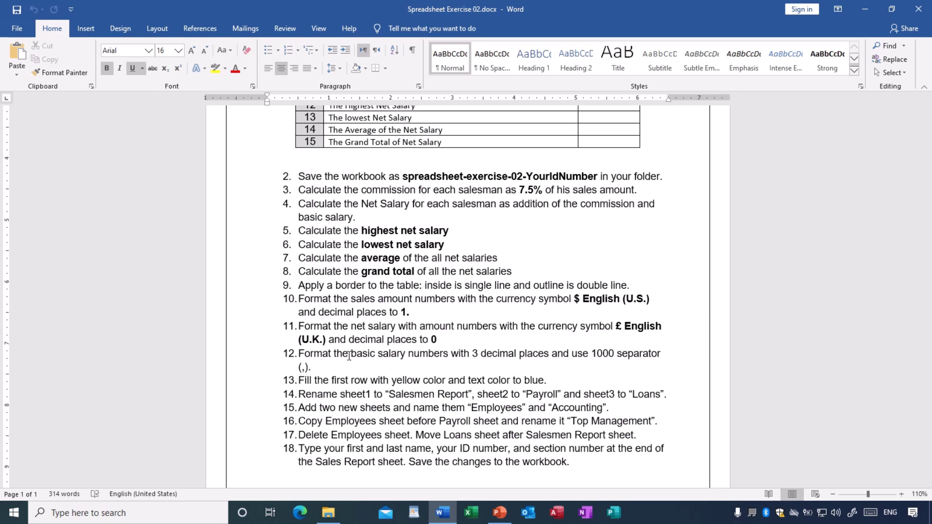
scroll(349, 357, "down", 2)
scroll(349, 357, "up", 3)
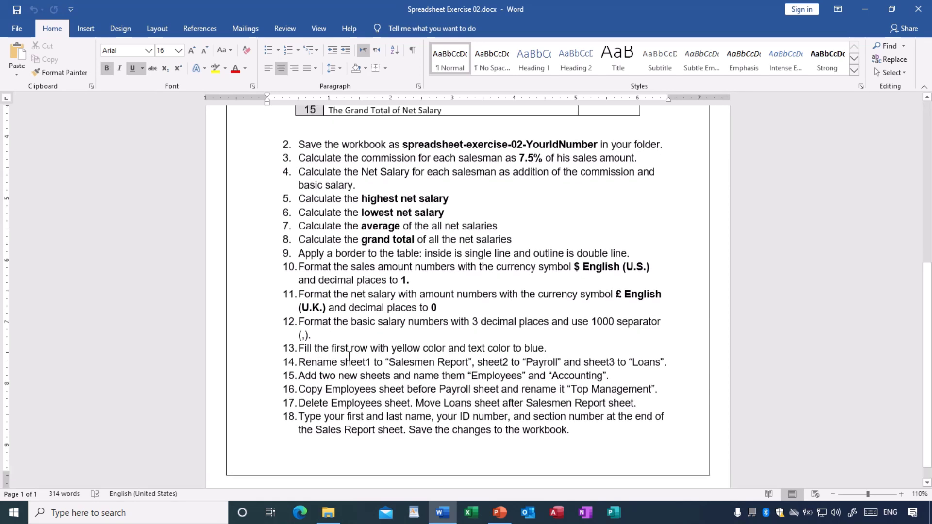
scroll(349, 357, "up", 3)
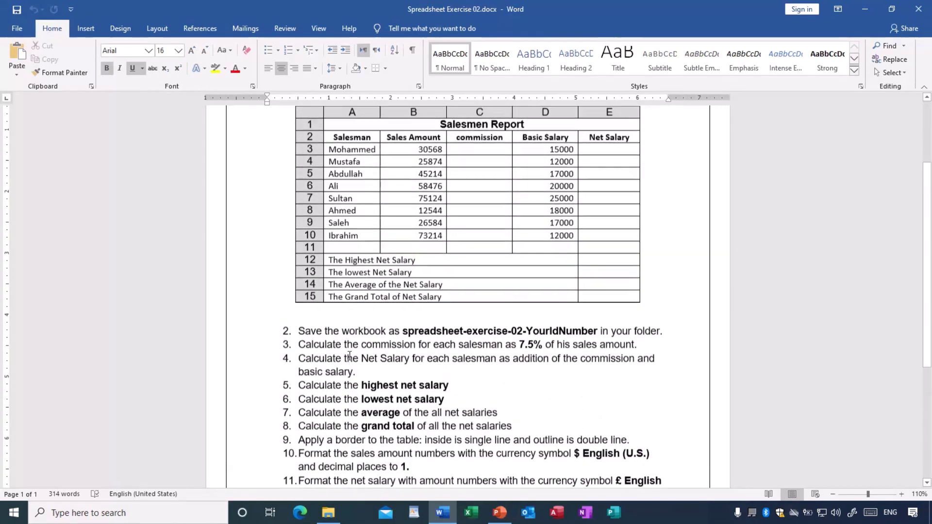
scroll(349, 356, "up", 1)
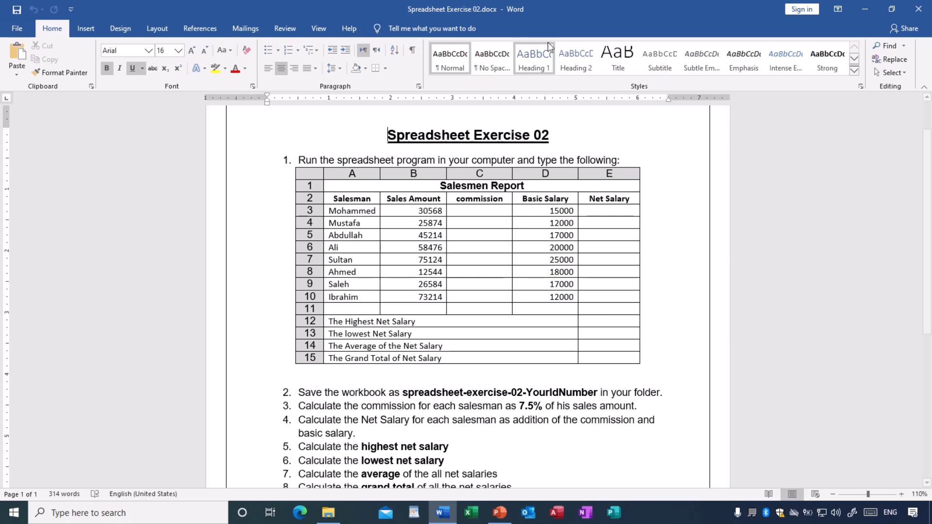
mouse_move(563, 73)
left_mouse_down()
mouse_move(564, 206)
mouse_move(543, 241)
mouse_move(558, 269)
mouse_move(555, 292)
mouse_move(565, 78)
left_mouse_up()
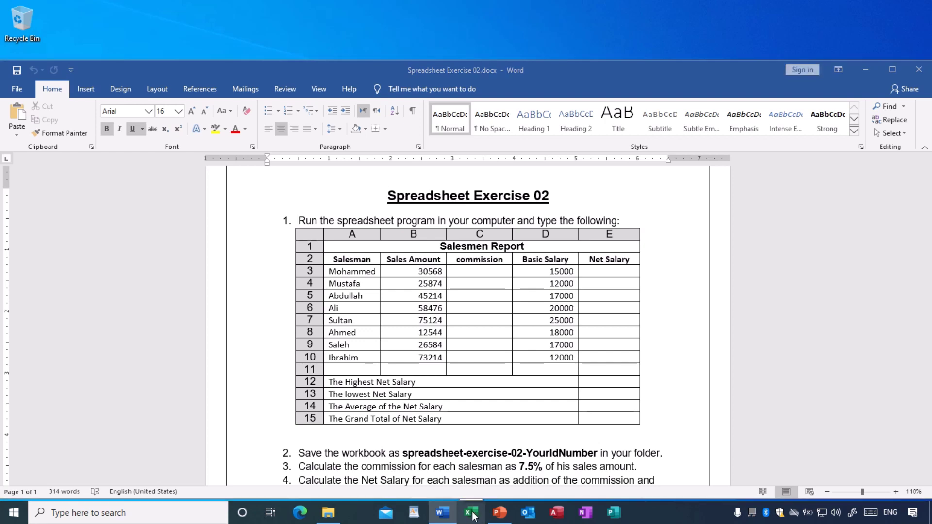
Start Excel from the taskbar and create a new blank workbook, Book1.
left_click(473, 516)
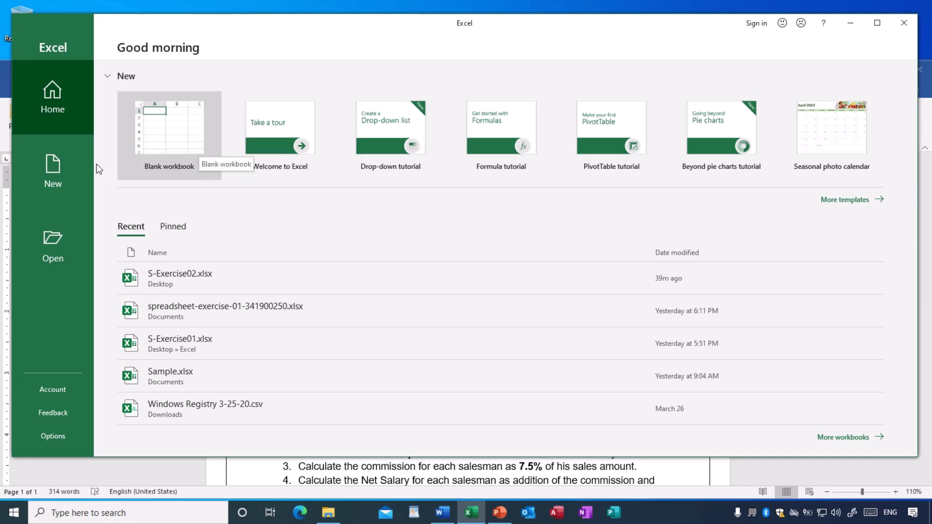
left_click(57, 156)
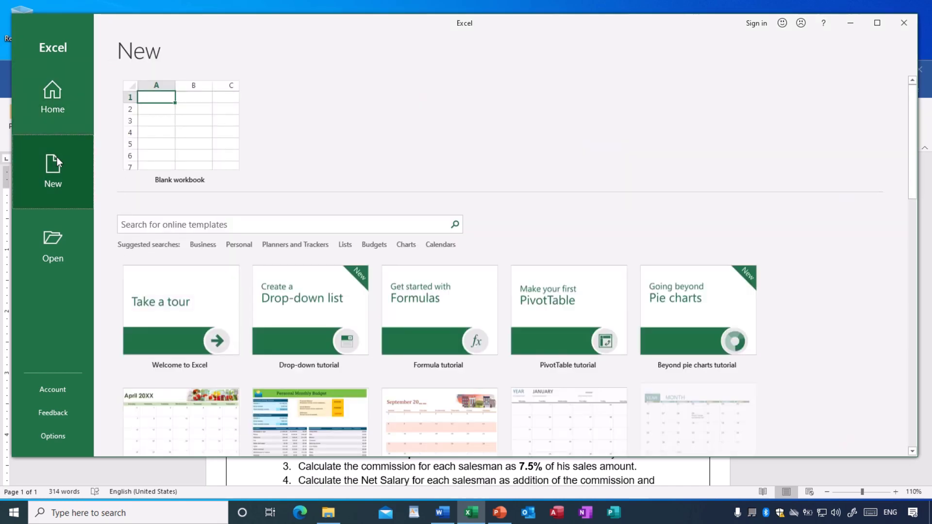
scroll(437, 330, "down", 3)
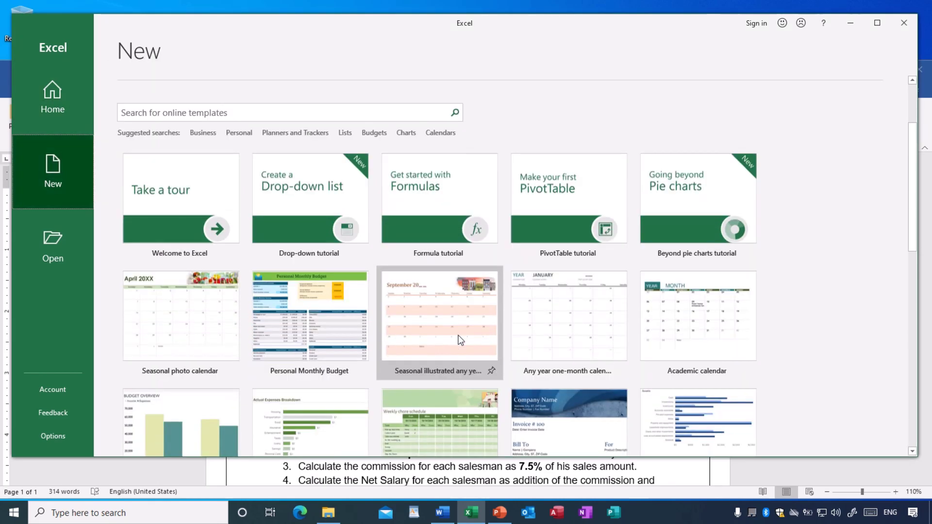
scroll(459, 335, "up", 1)
scroll(460, 339, "up", 2)
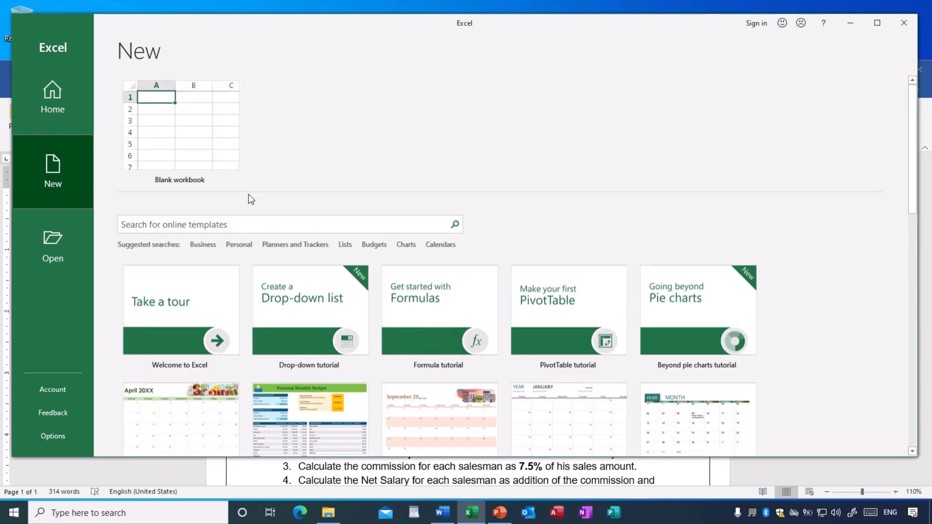
left_click(202, 136)
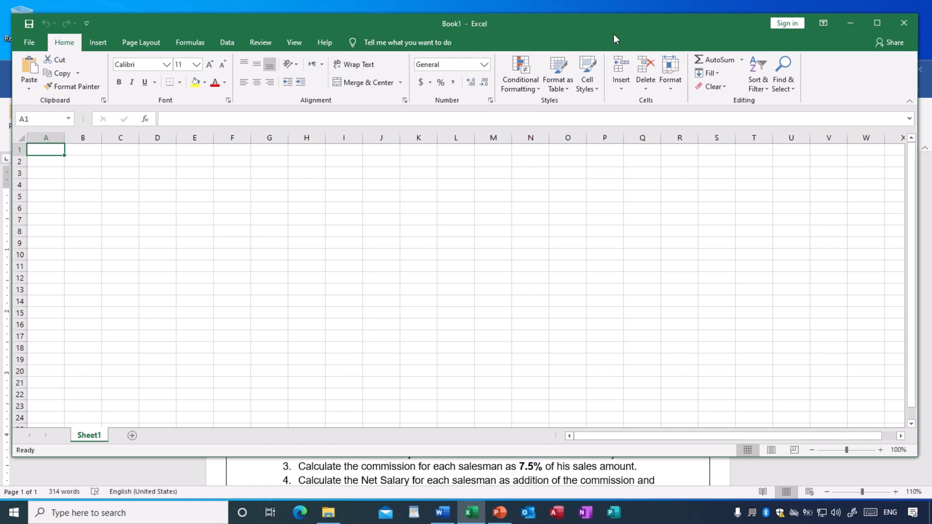
Lower Word to show its Salesmen Report table, then shorten the Excel window above it.
left_click_drag(614, 34, 613, 25)
left_click(493, 469)
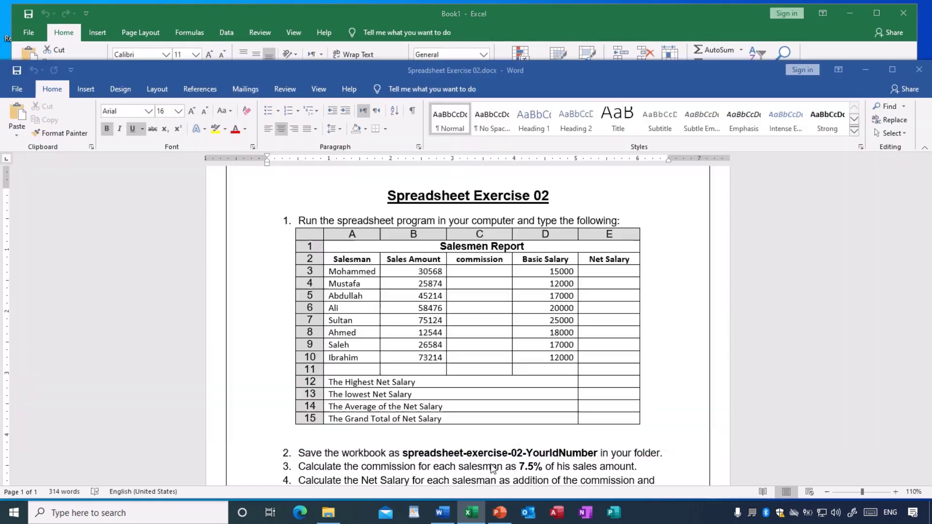
left_click_drag(556, 66, 557, 265)
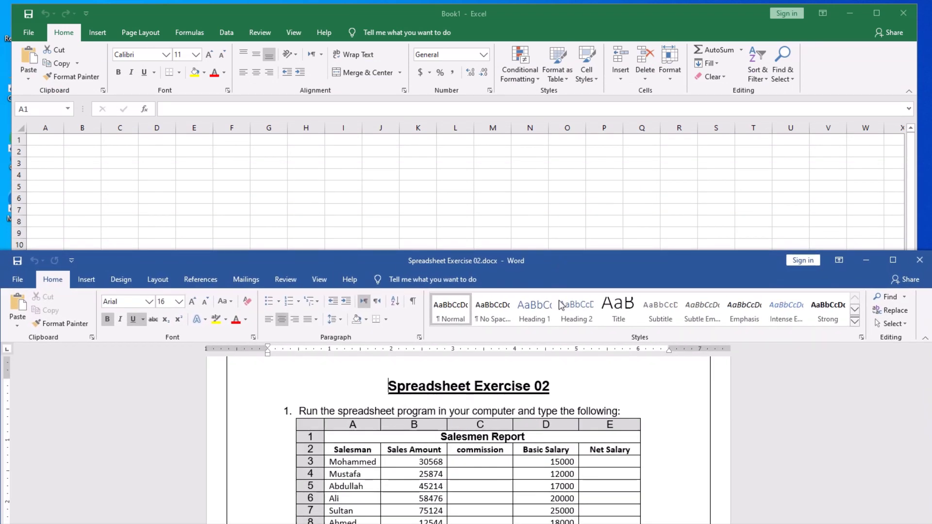
scroll(569, 395, "down", 1)
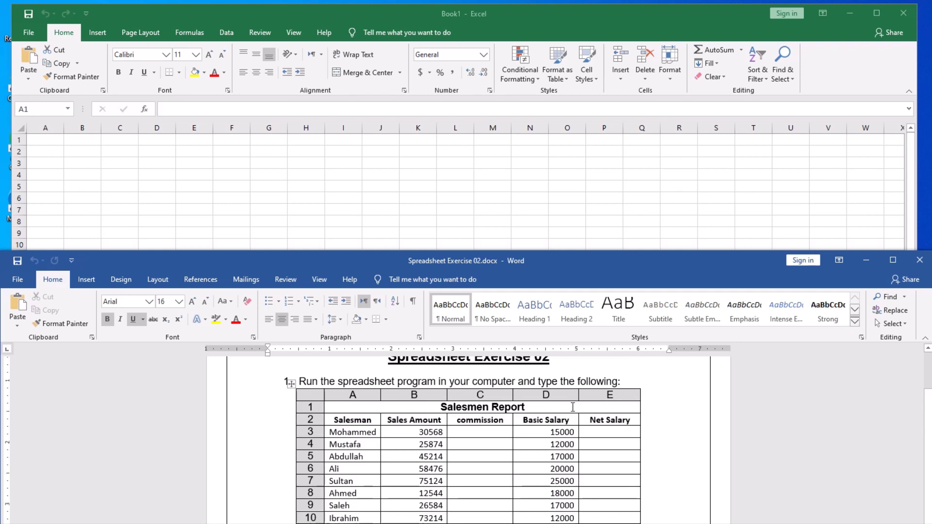
scroll(569, 404, "down", 1)
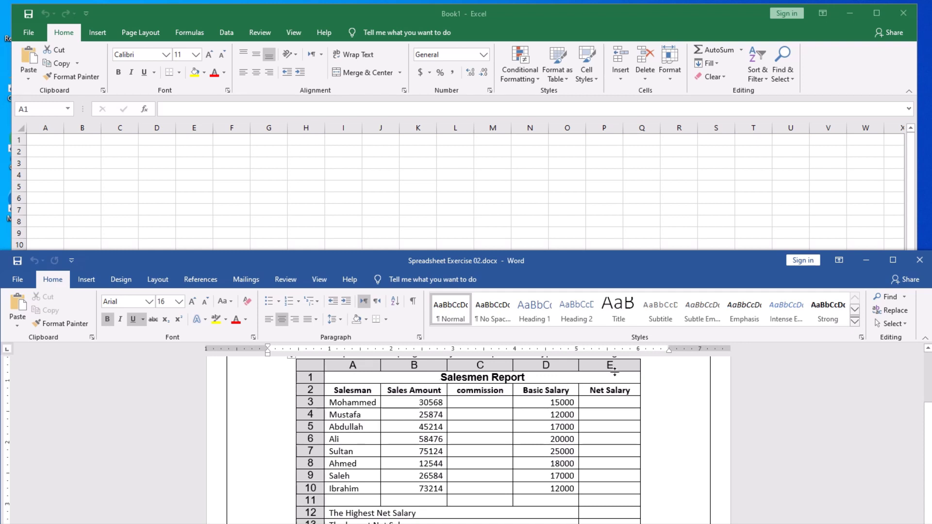
left_click(89, 167)
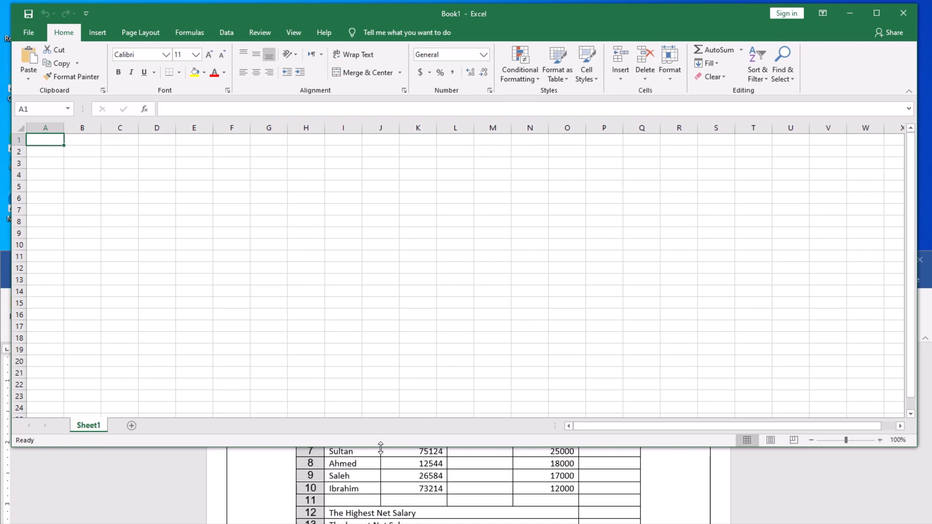
left_click_drag(381, 446, 394, 347)
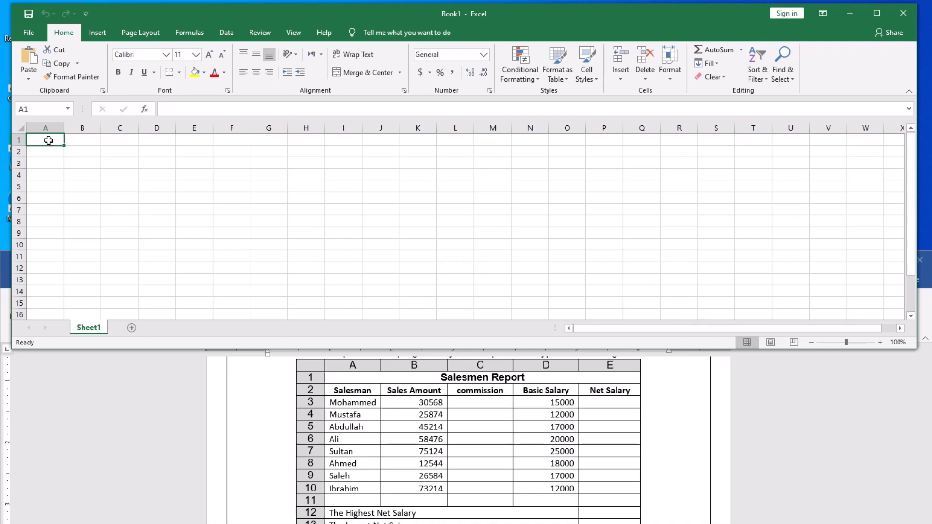
Merge and centre cells A1 through E1 into one title cell.
left_click_drag(46, 140, 194, 141)
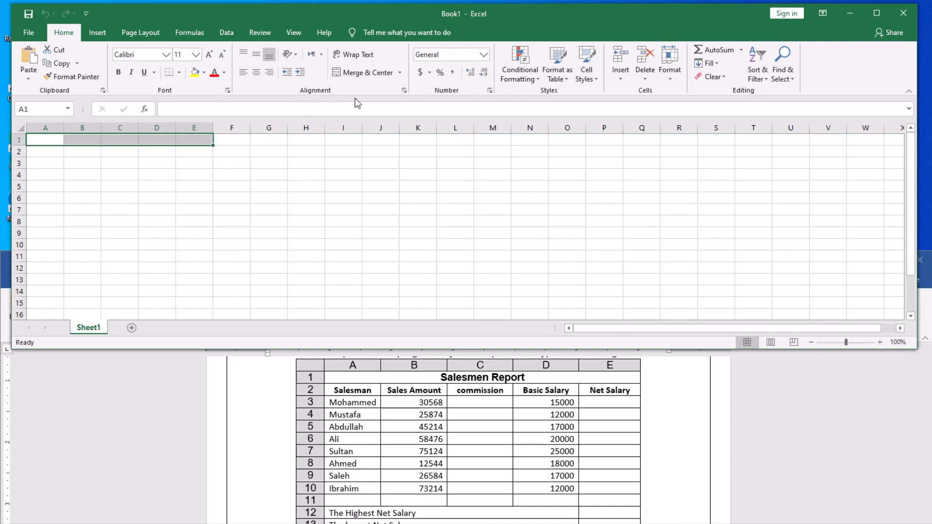
left_click(375, 72)
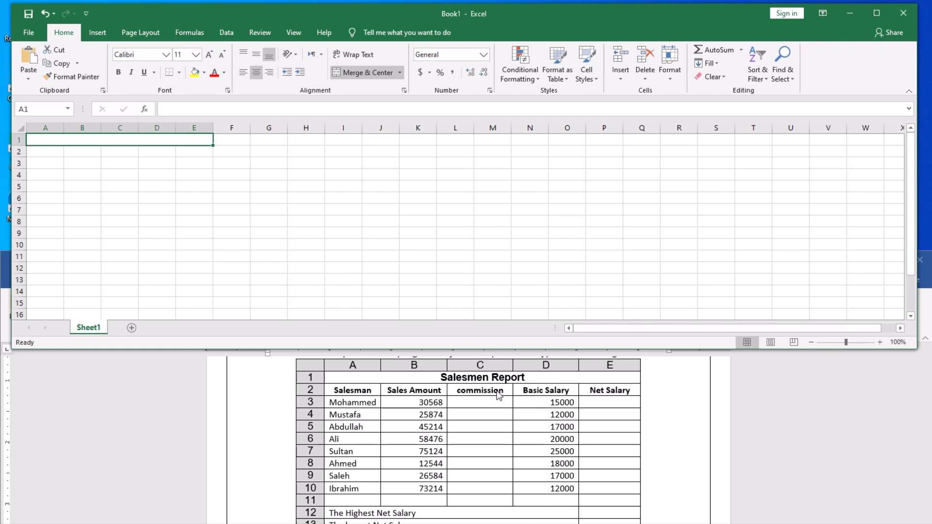
Type the title 'Salesmen Report', then headers 'Salesman' in A2 and 'Sales Amount' in B2.
type("Sale")
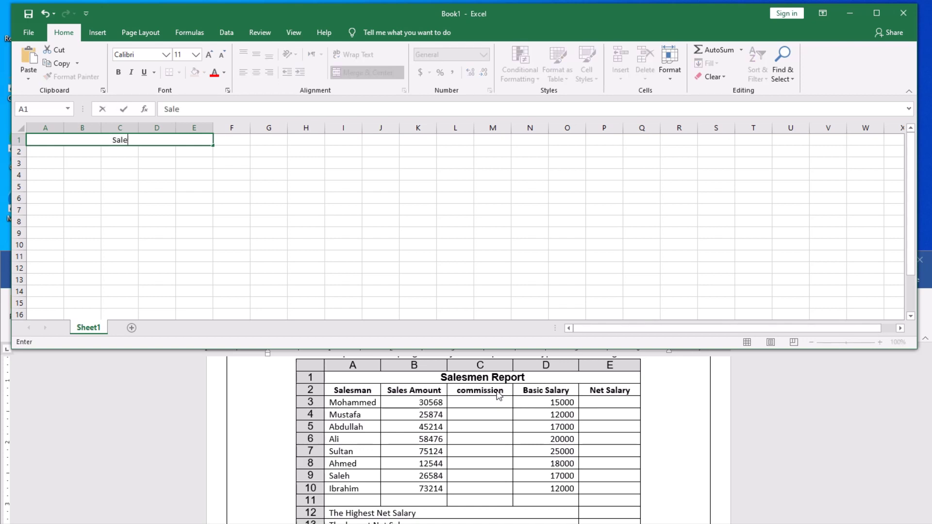
type("smen Report")
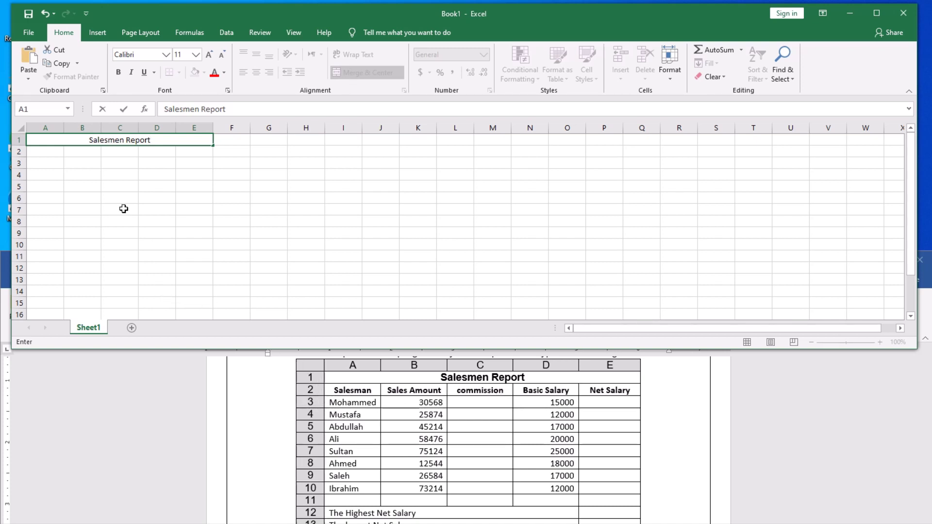
left_click(43, 154)
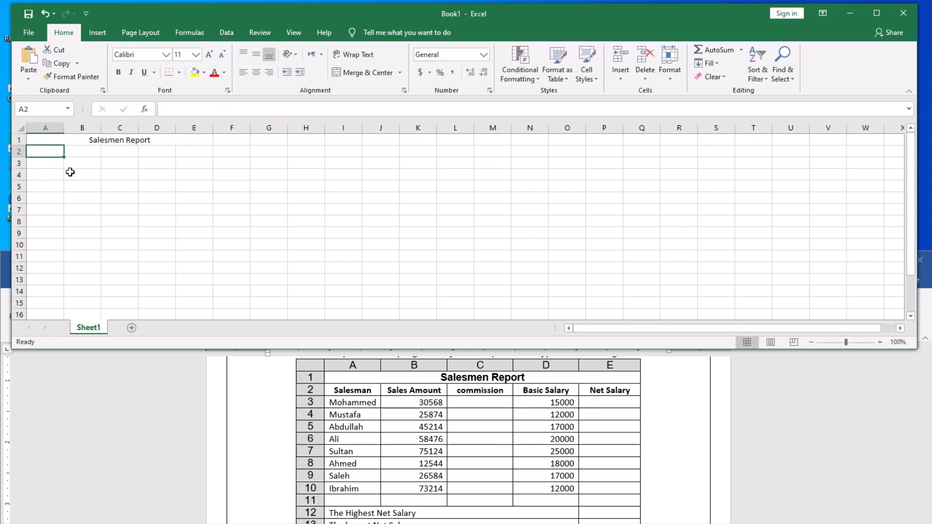
type("S")
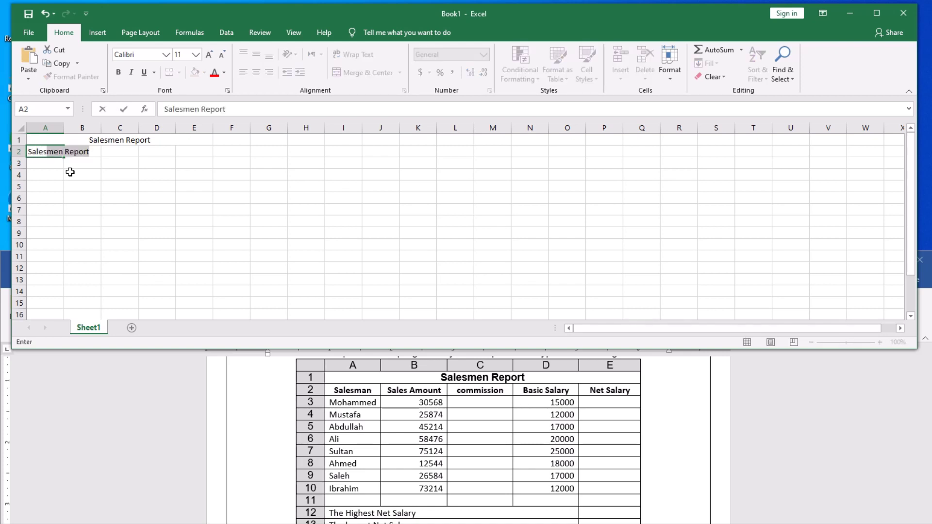
type("alesma")
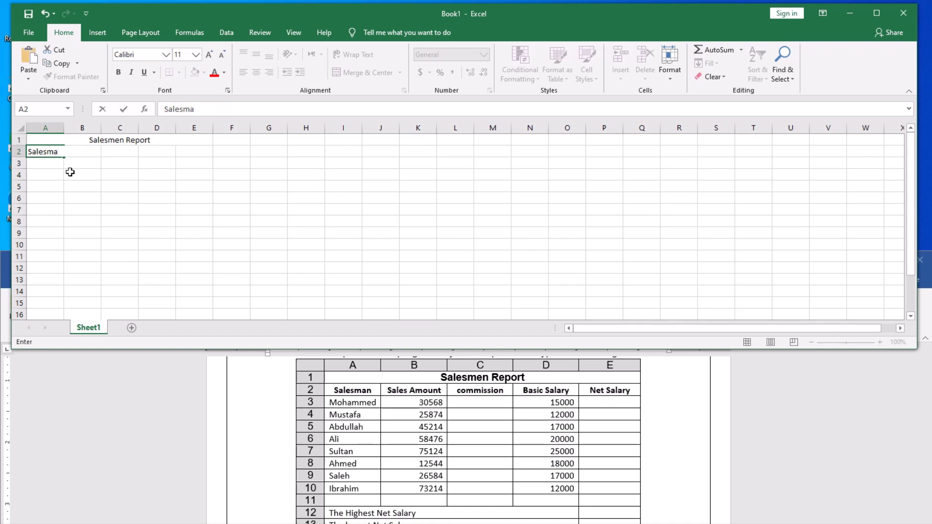
type("n")
left_click(119, 190)
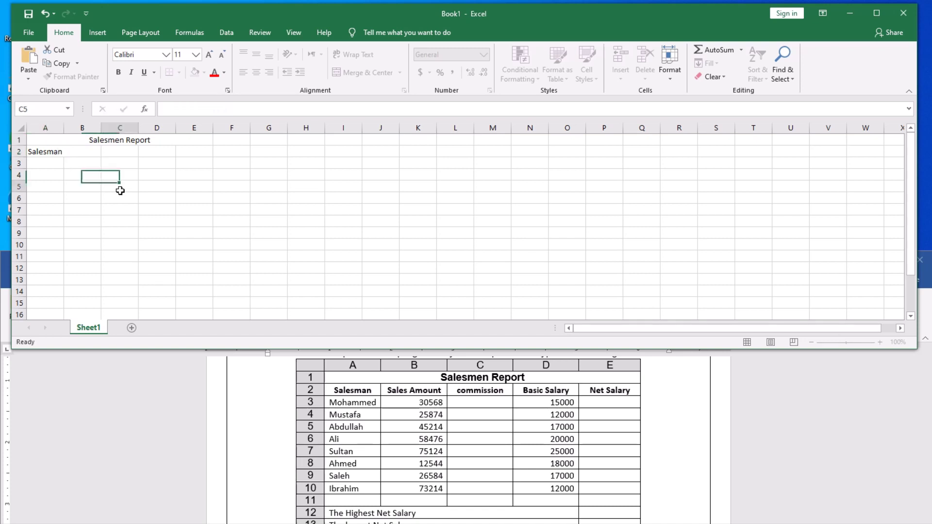
left_click(81, 154)
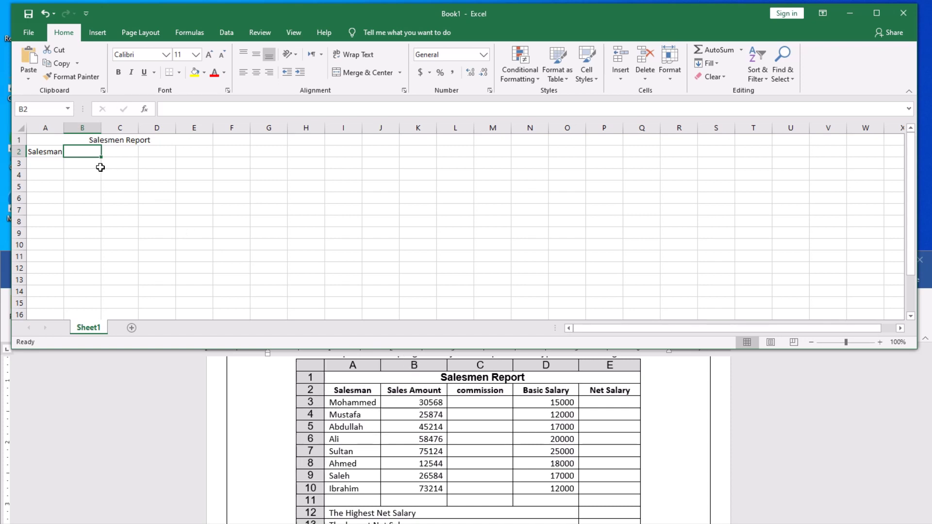
type("Sales Amount")
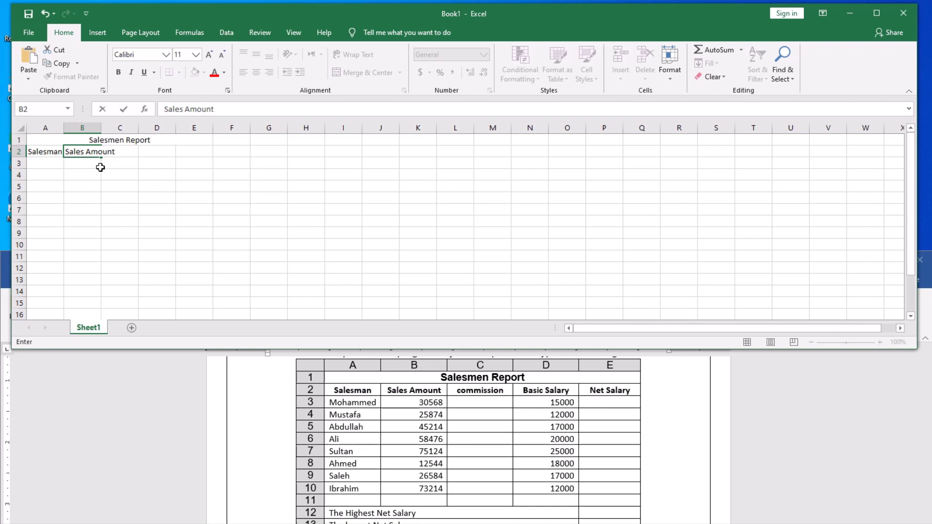
left_click(229, 207)
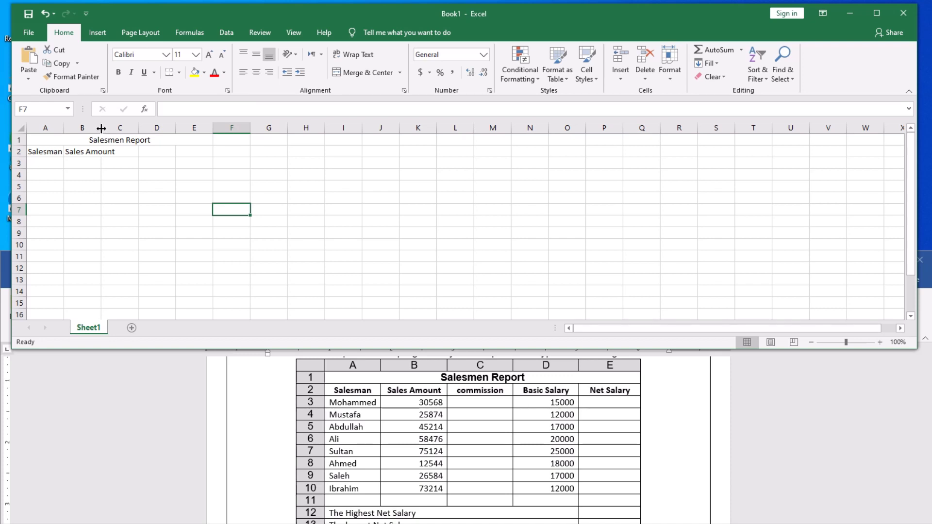
left_click_drag(101, 129, 122, 128)
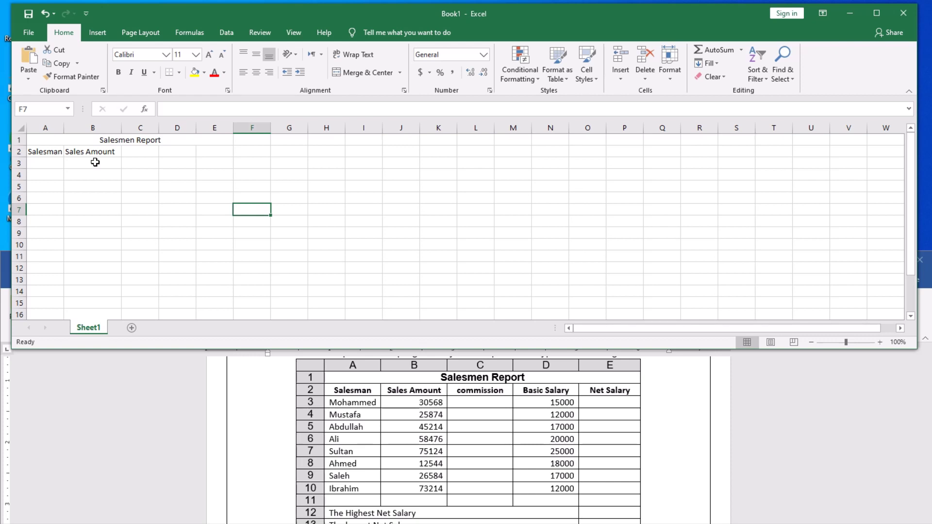
left_click(95, 162)
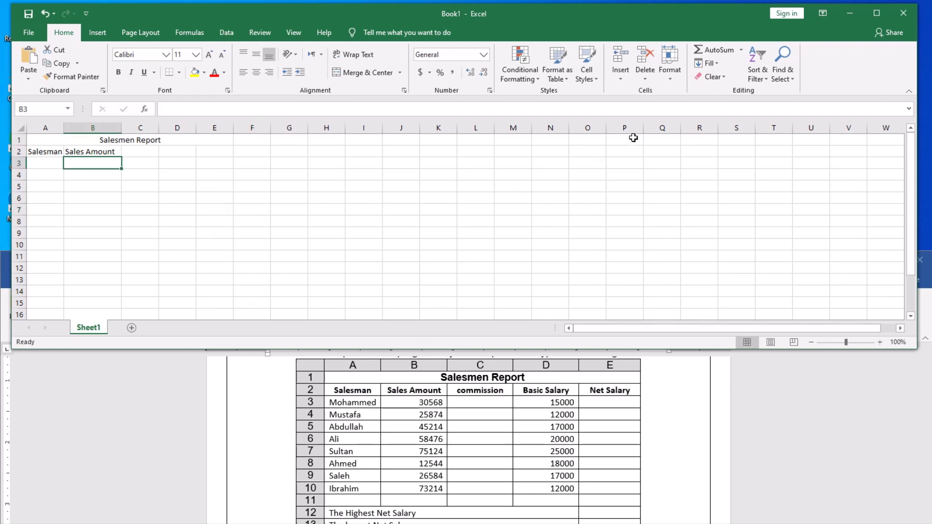
left_click(100, 127)
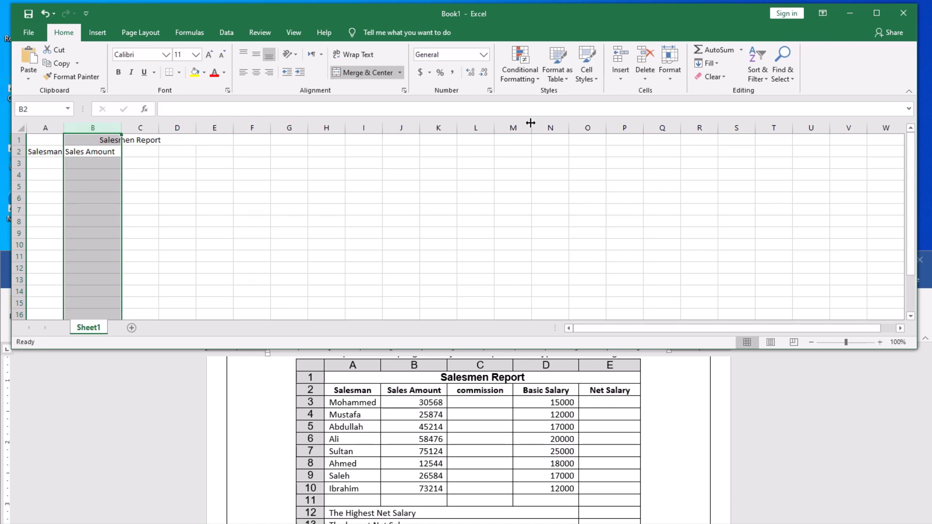
left_click(670, 80)
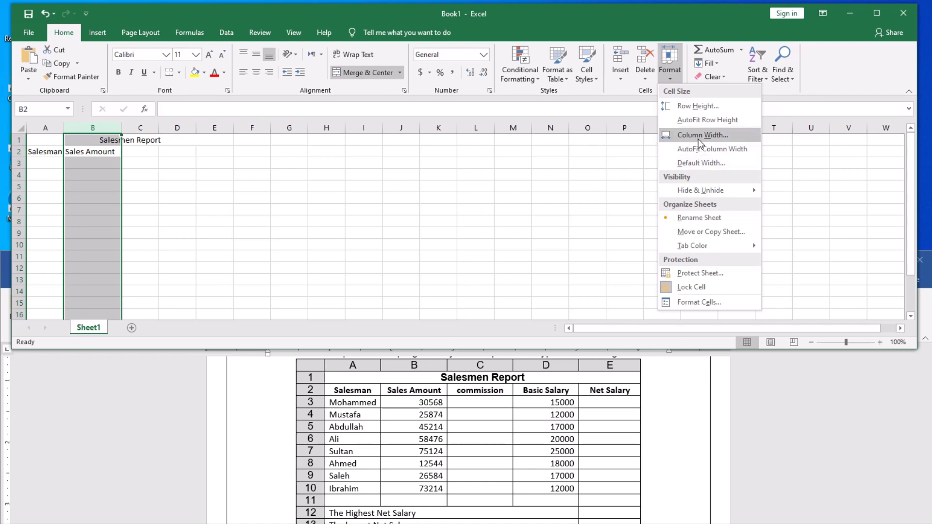
left_click(324, 174)
left_click(228, 174)
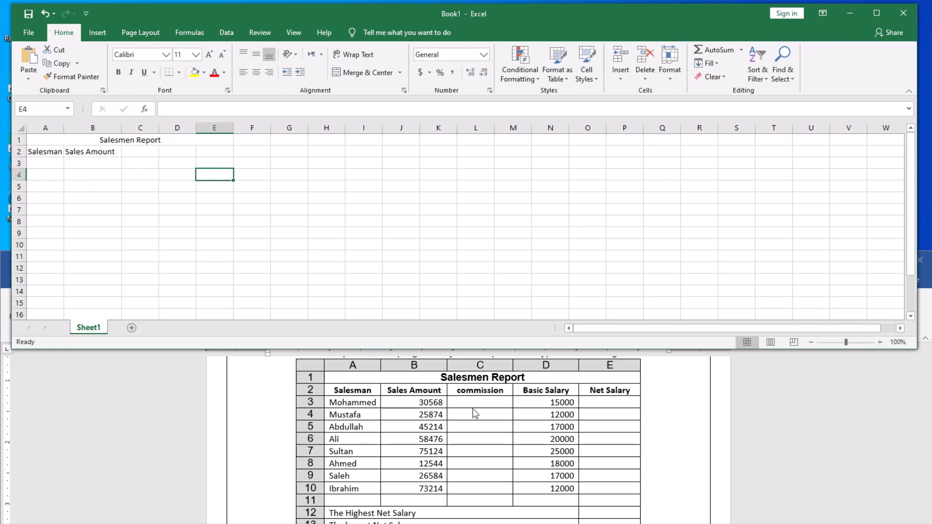
Enter 'commission' in C2 and 'Basic Salary' in D2, widening columns C (13.43) and D.
left_click(136, 153)
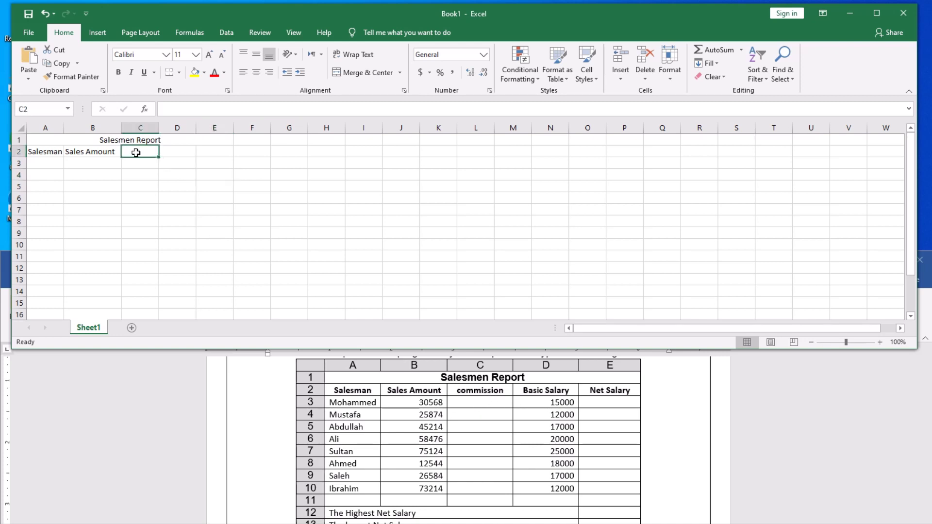
type("c")
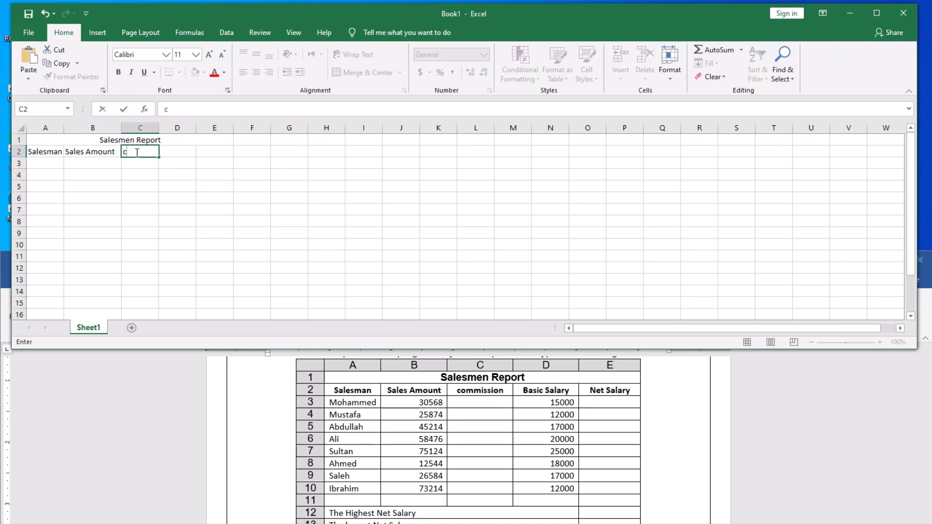
type("ommission")
left_click(223, 189)
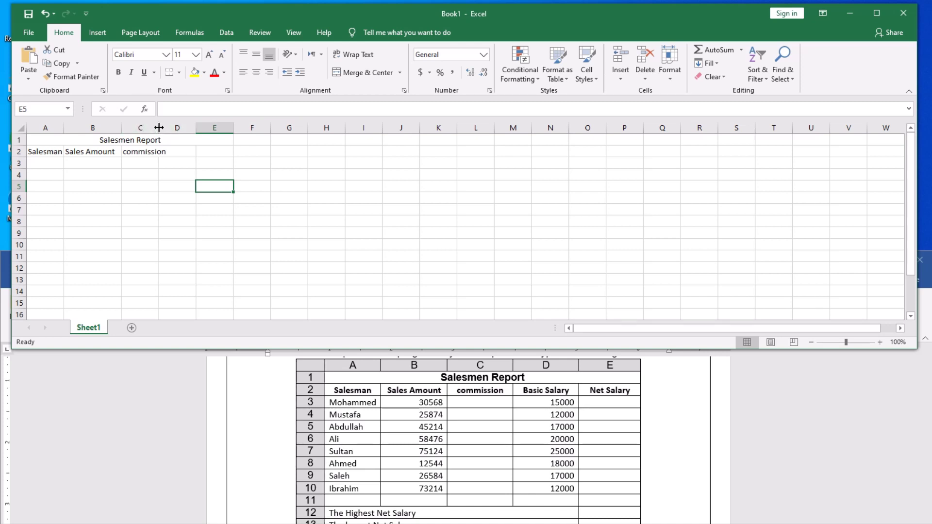
left_click_drag(159, 128, 180, 126)
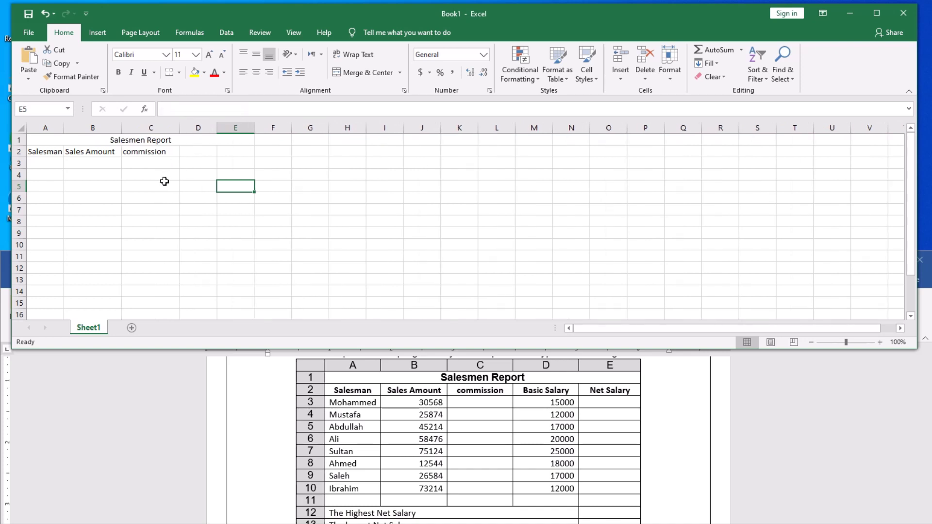
left_click(195, 152)
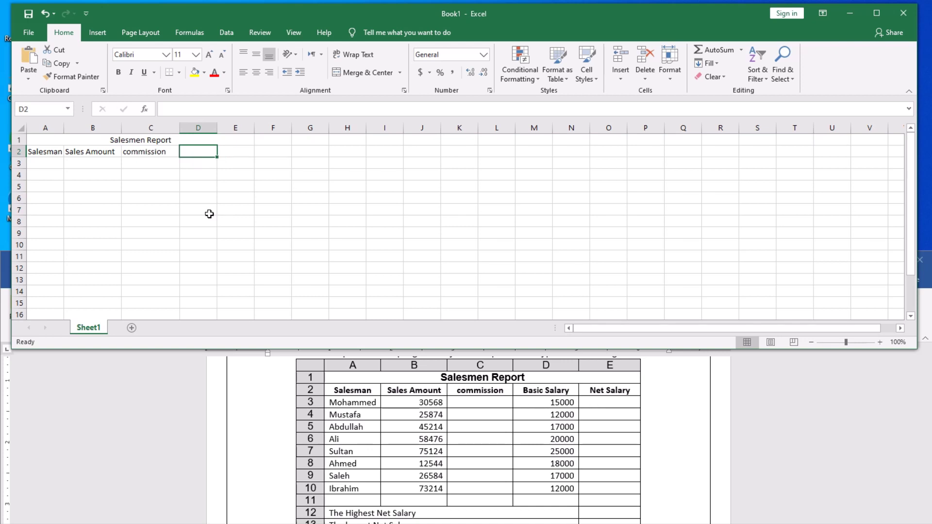
type("V")
key("BackSpace")
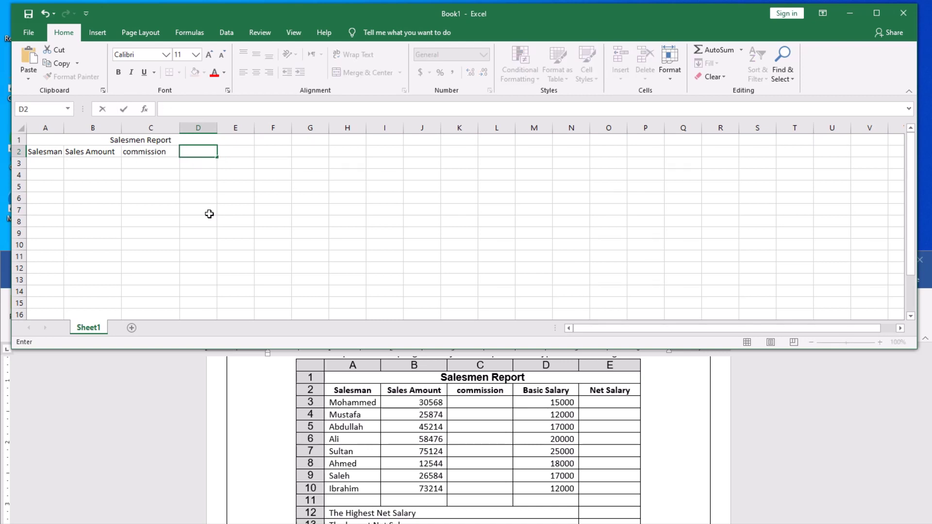
type("Basic Salary")
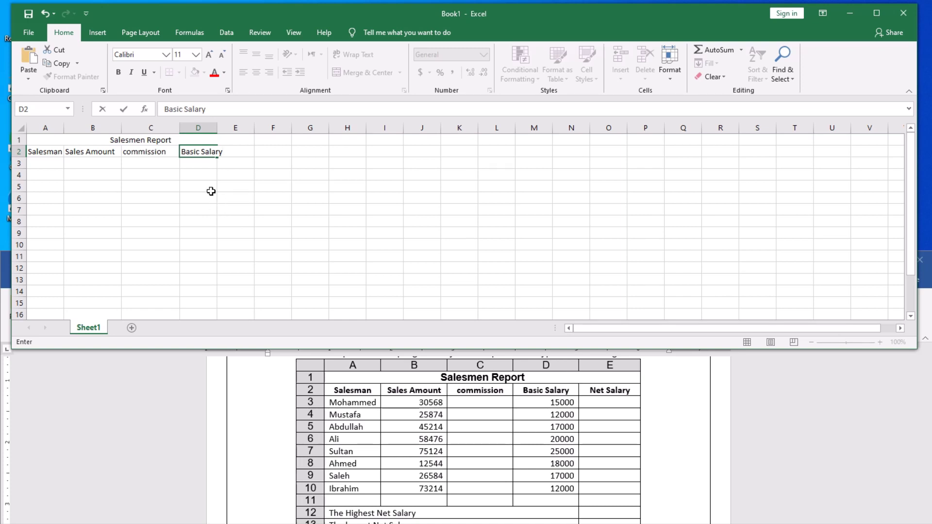
left_click(254, 190)
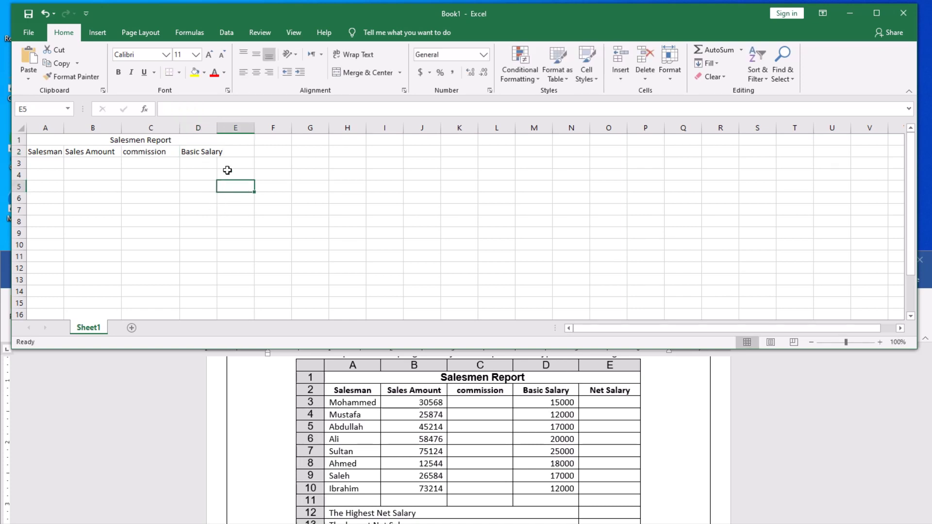
left_click_drag(217, 128, 232, 128)
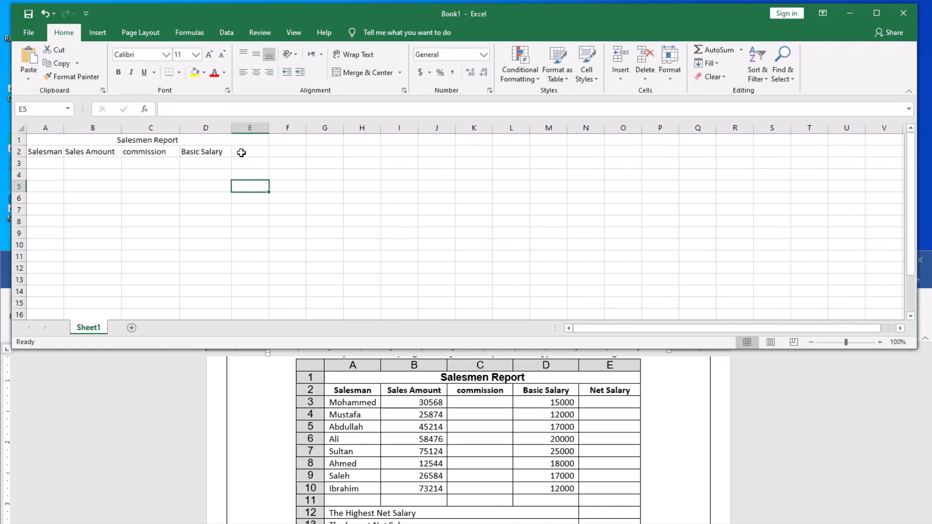
Enter 'Net Salary' in E2 and widen column E slightly.
key("Up")
key("Up")
key("Up")
type("Ne")
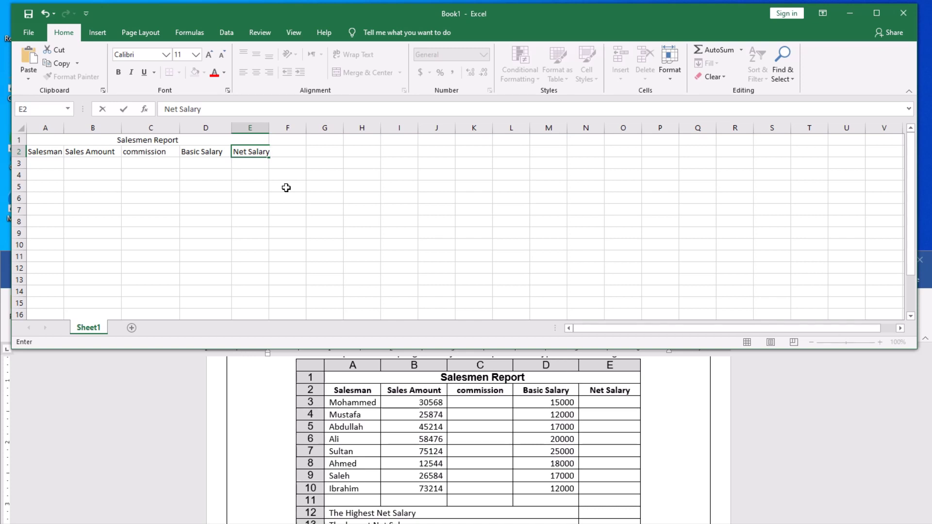
left_click(309, 199)
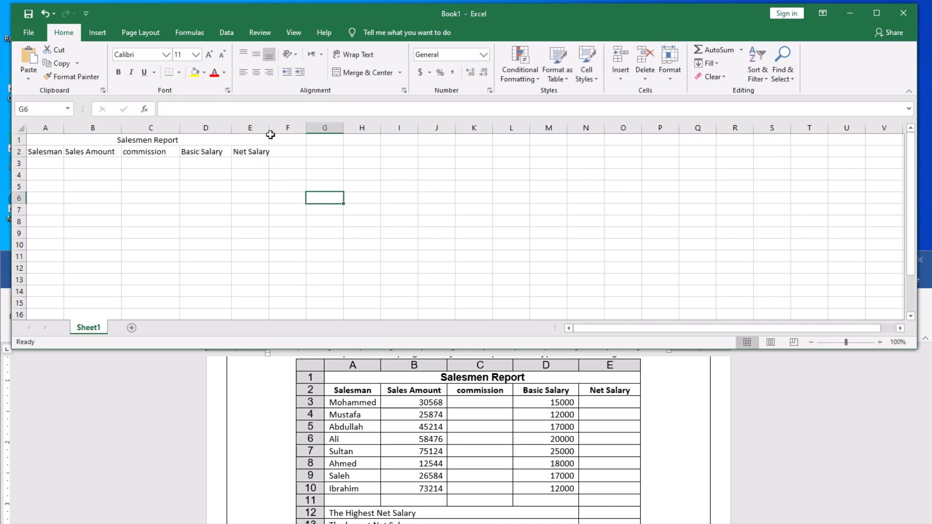
left_click_drag(269, 127, 282, 127)
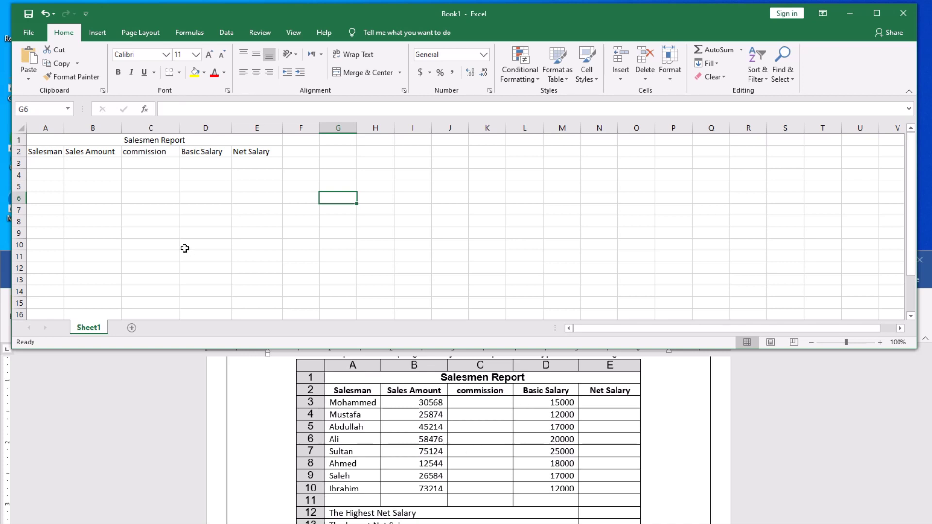
Fill row 3 with the first salesman's name, sales 30568 and basic salary 15000, widening column A to 14.00.
left_click(48, 162)
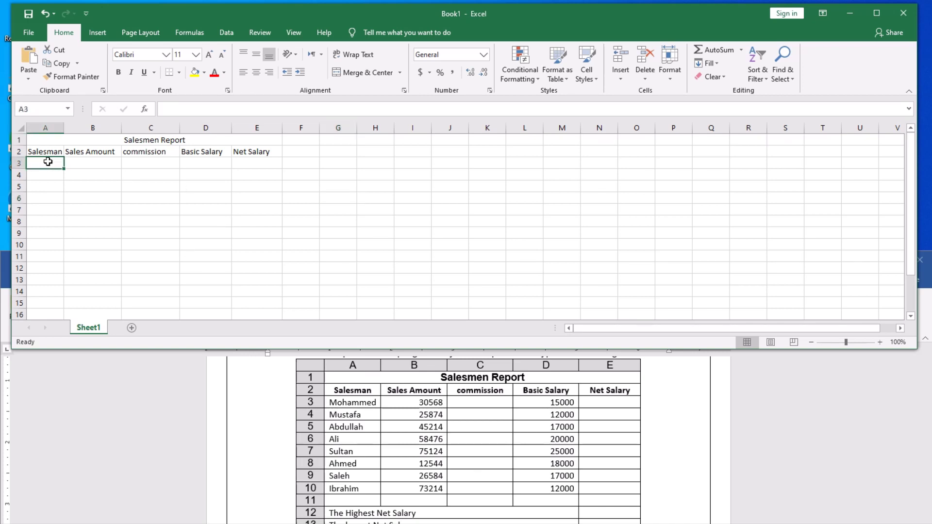
type("Moha")
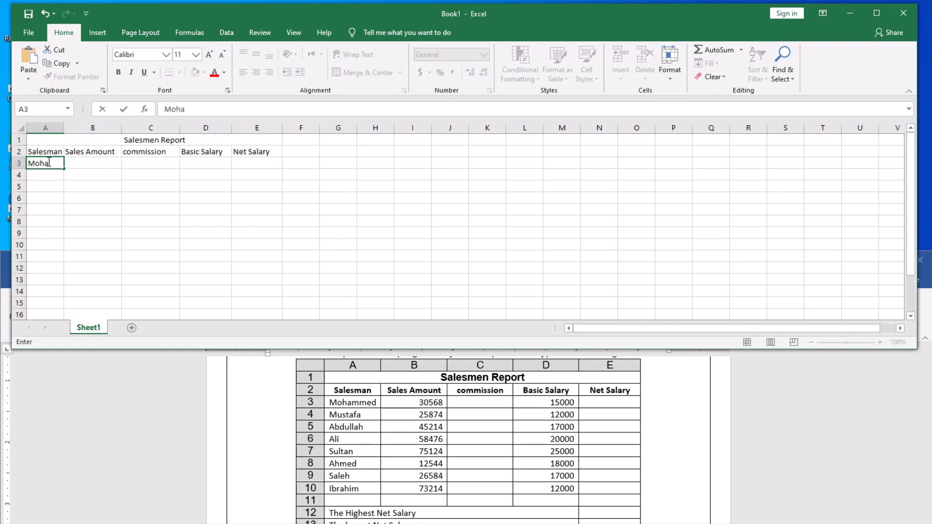
type("mmed")
key("Tab")
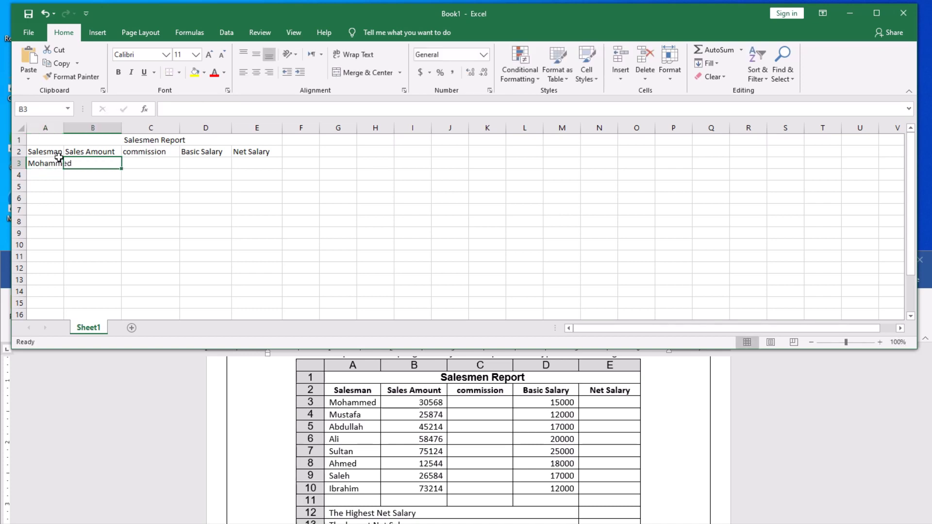
left_click(193, 219)
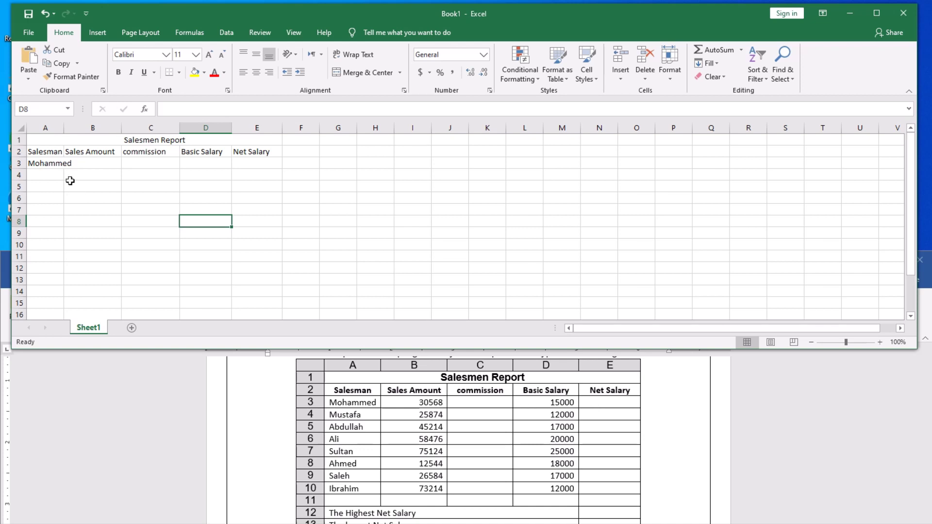
left_click_drag(63, 127, 86, 127)
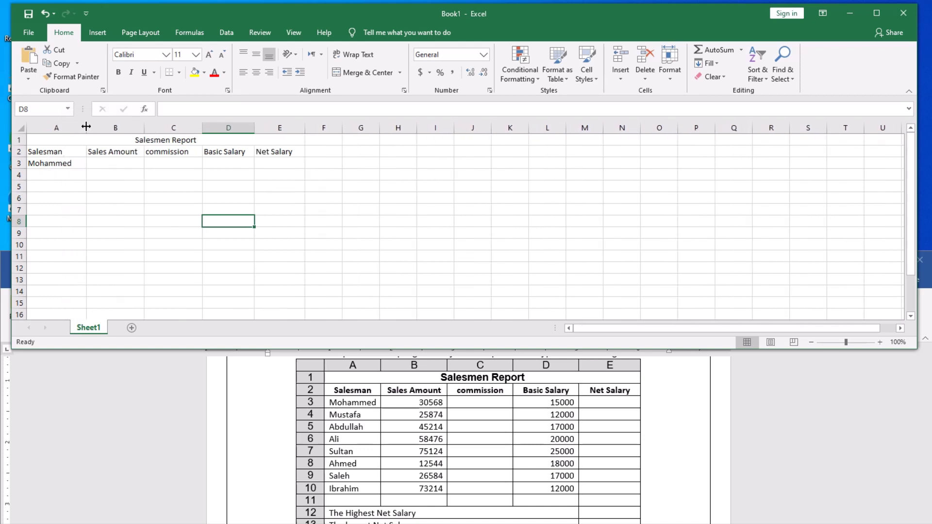
left_click(109, 165)
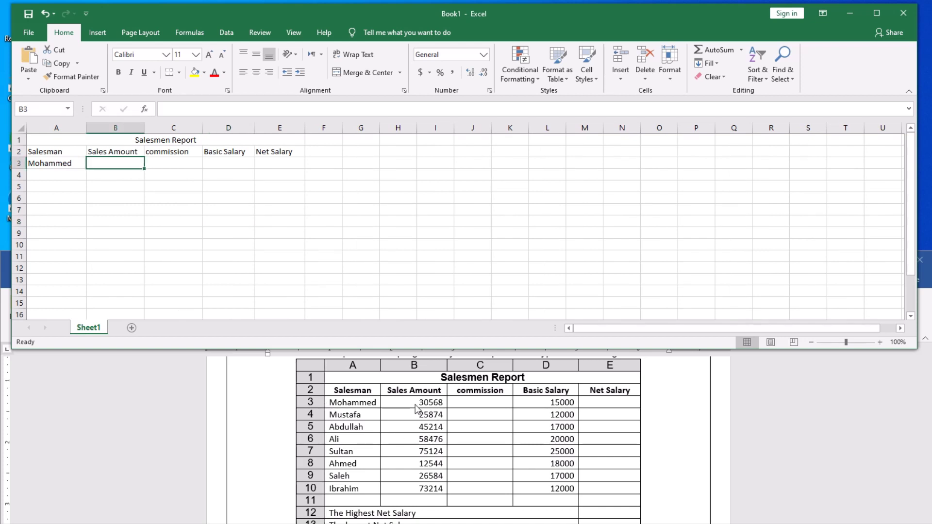
type("30568")
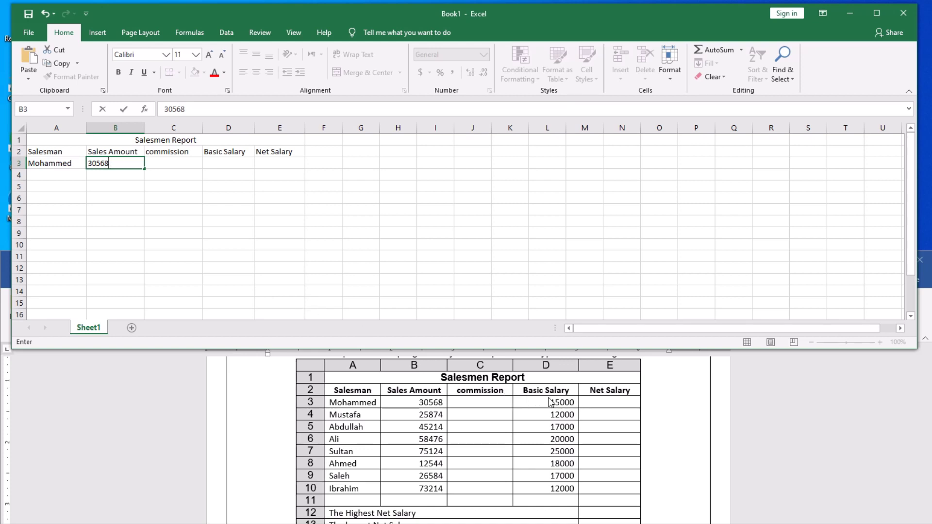
left_click(224, 165)
type("15")
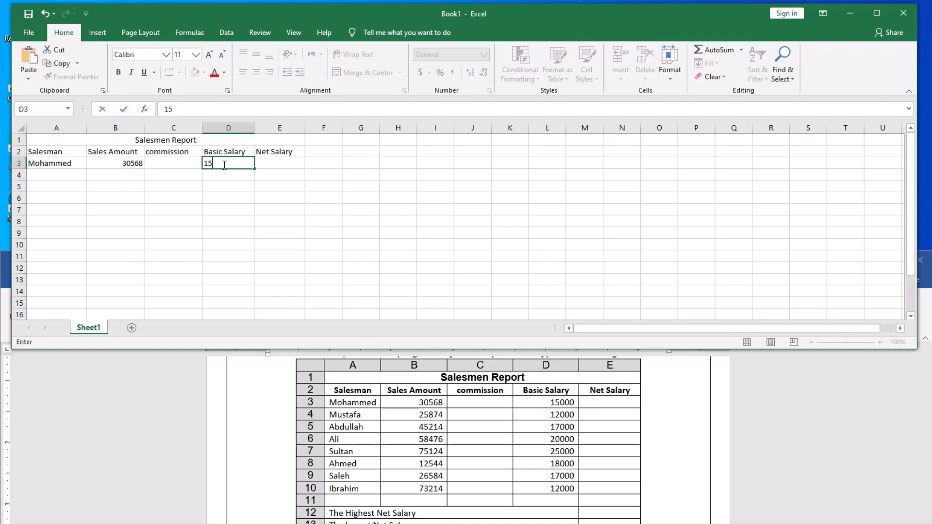
type("000")
left_click(49, 174)
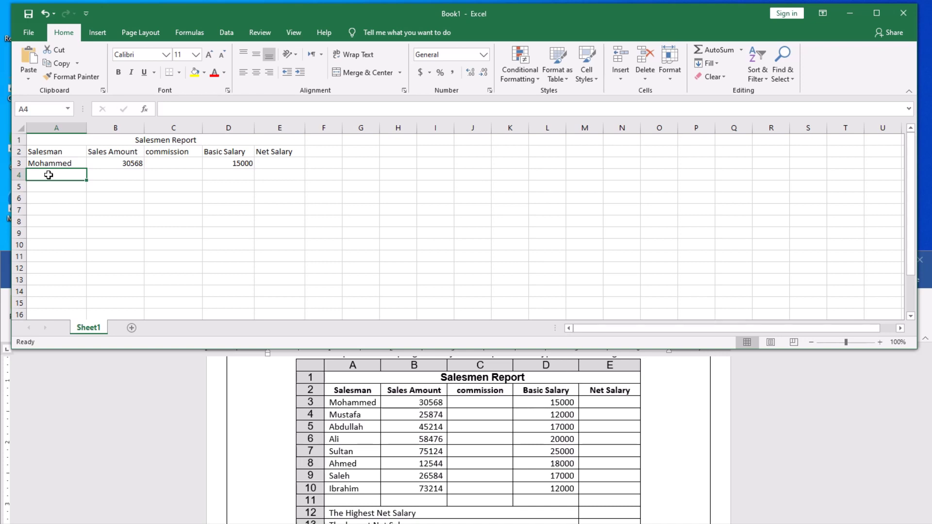
Fill row 4 with the second salesman's name, sales 25874 and basic salary 12000.
type("Mustafa")
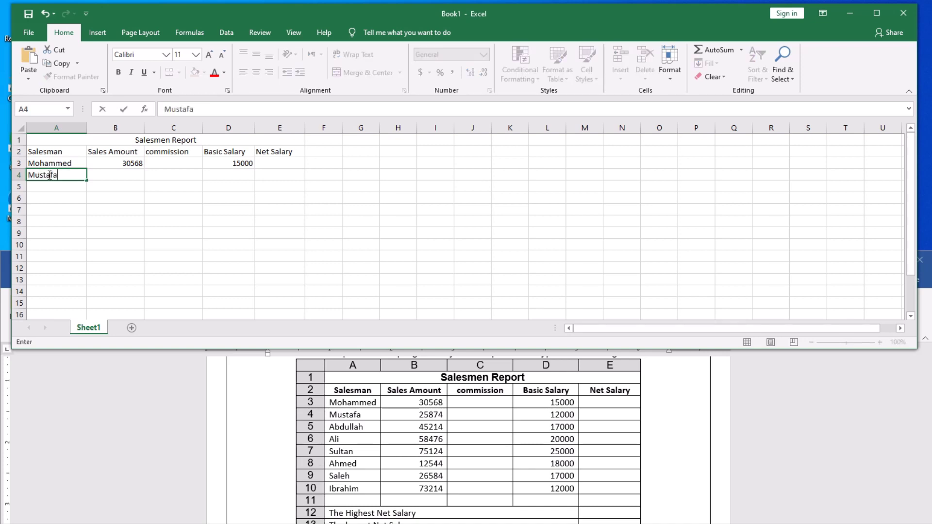
key("Tab")
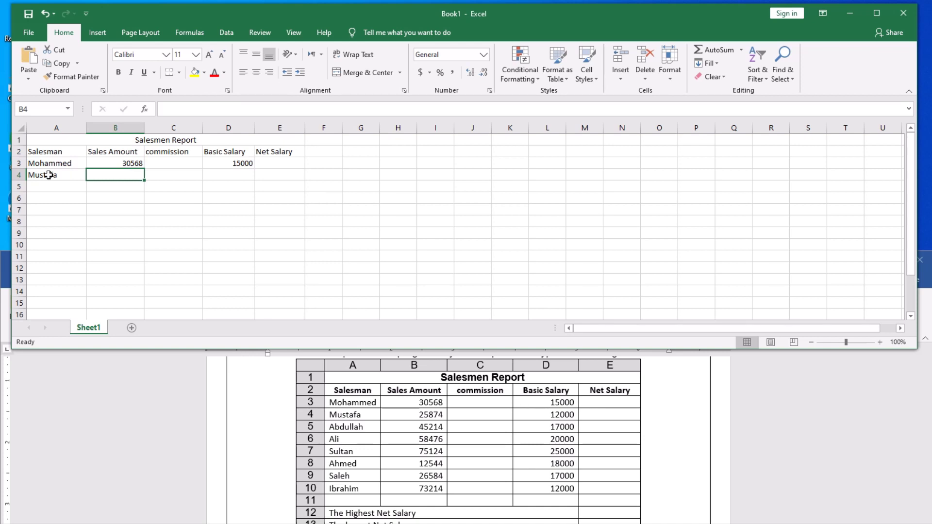
type("25")
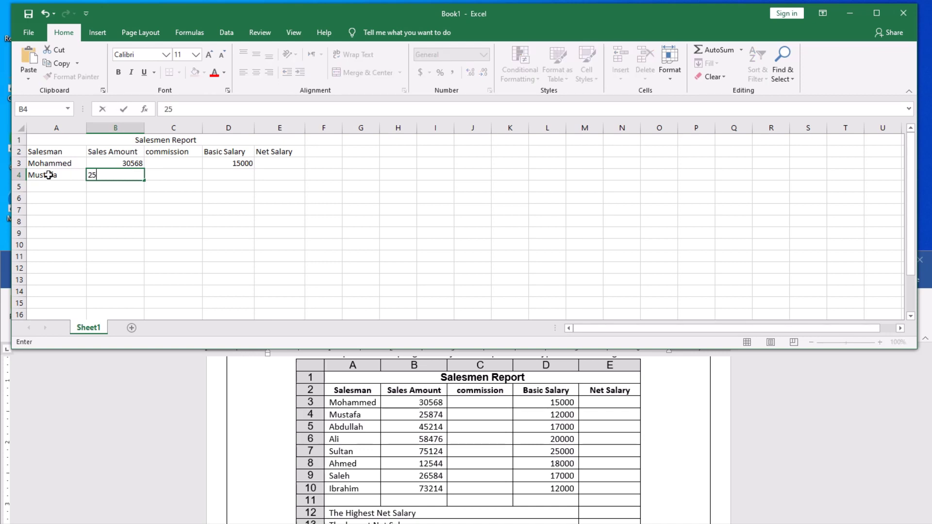
type("874")
left_click(240, 178)
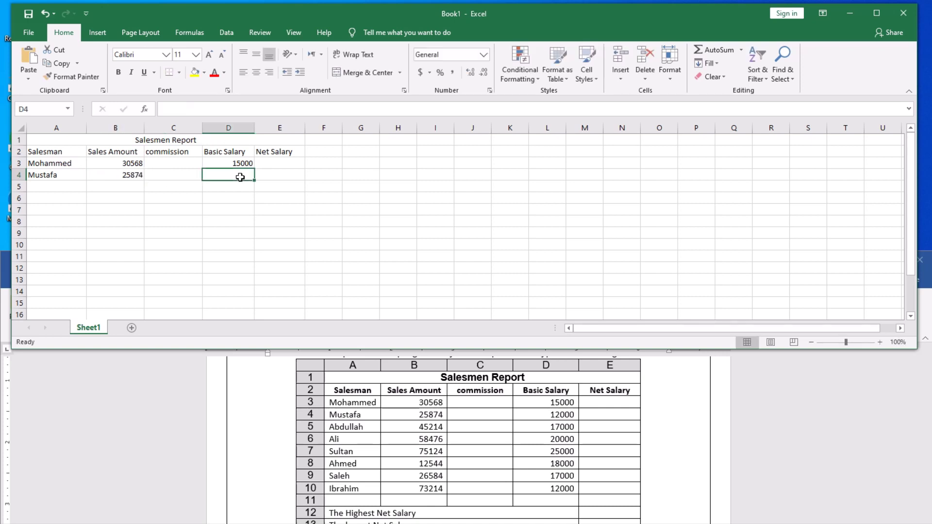
type("12000")
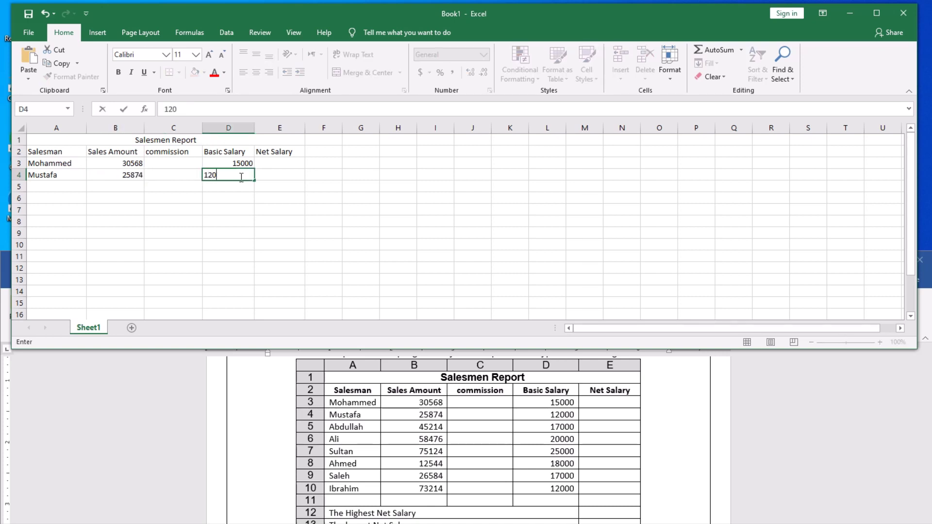
left_click(55, 187)
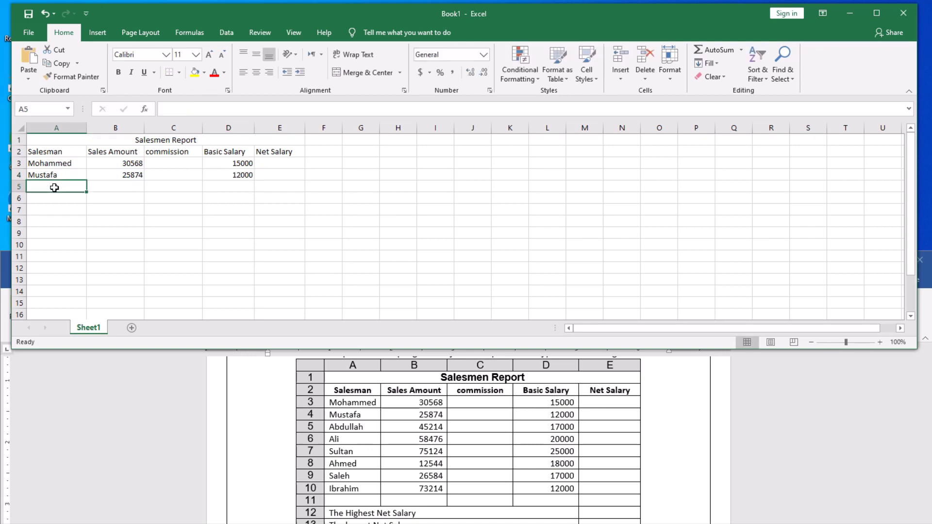
Fill row 5 with the third salesman's name, sales 45214 and basic salary 17000.
type("An")
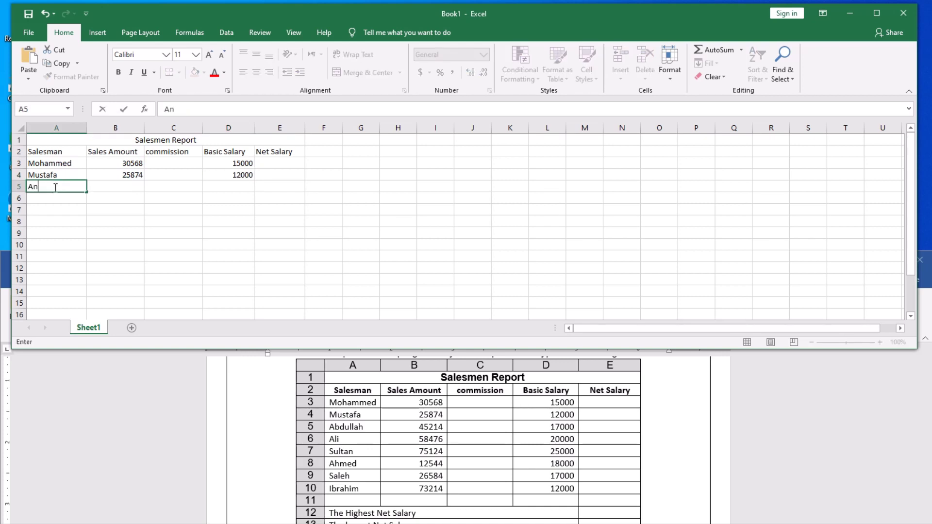
type("dullah")
left_click(130, 189)
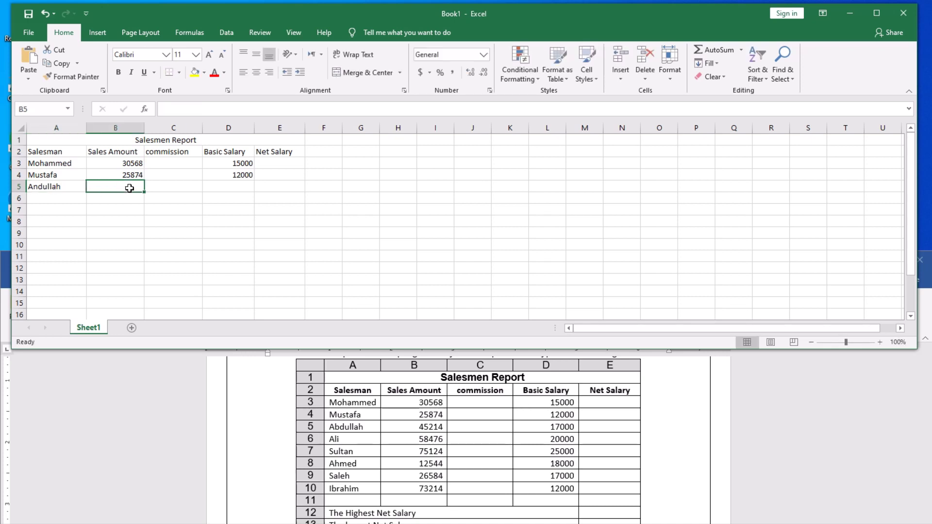
type("45")
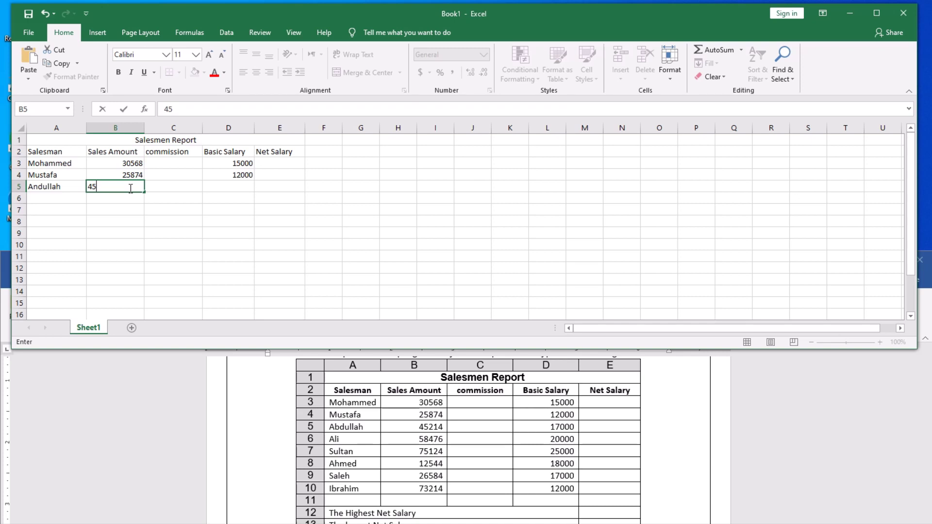
type("214")
left_click(226, 188)
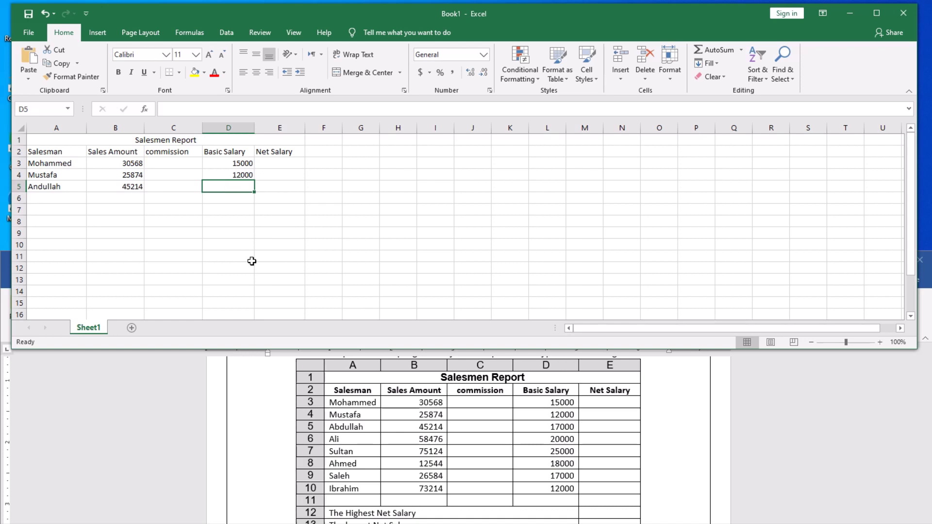
type("17")
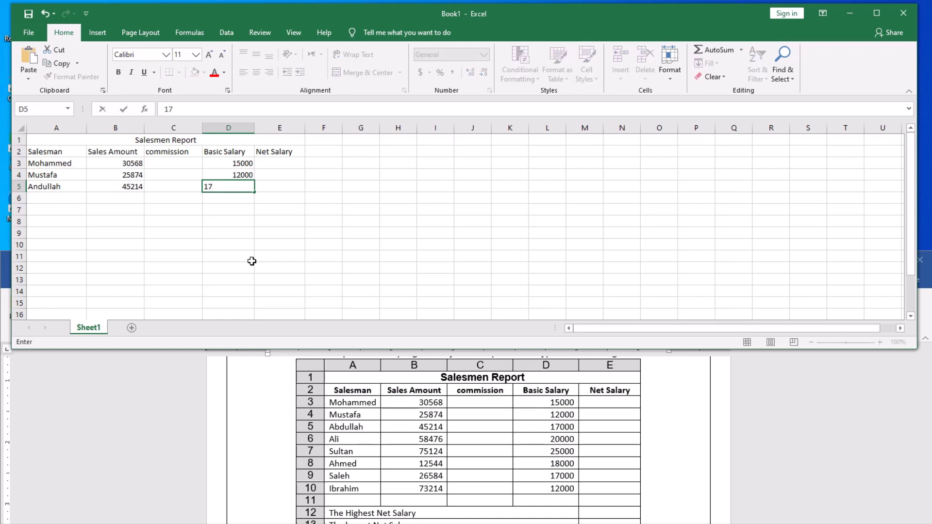
type("000")
left_click(48, 199)
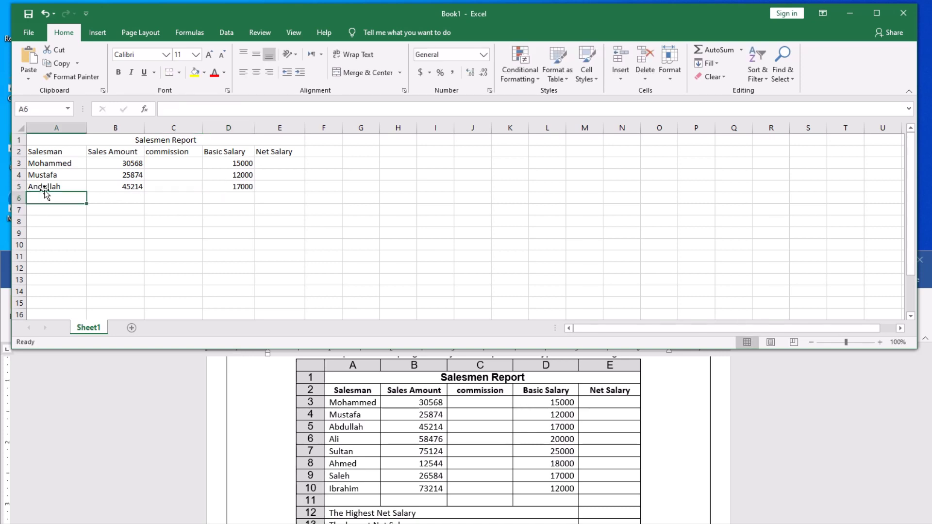
left_click(35, 187)
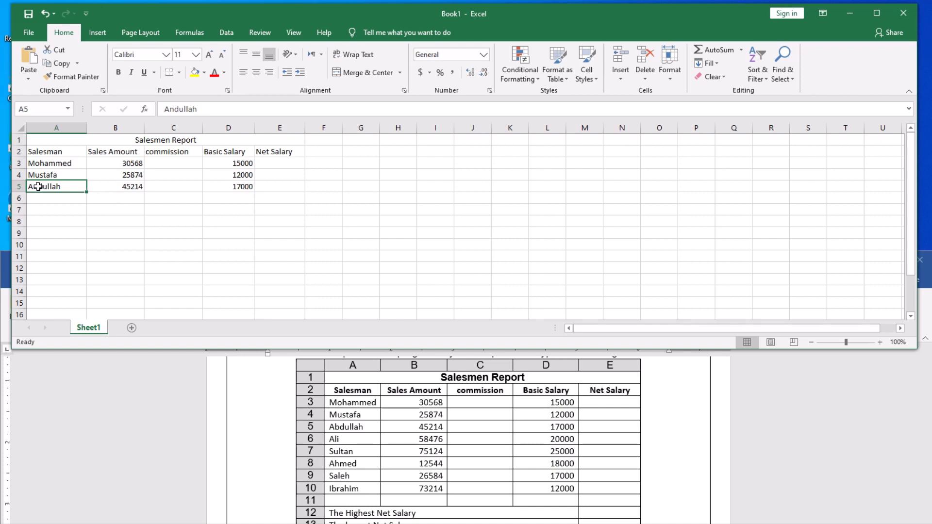
Fix the misspelled name in A5 by replacing the stray 'n' with 'b'.
double_click(38, 186)
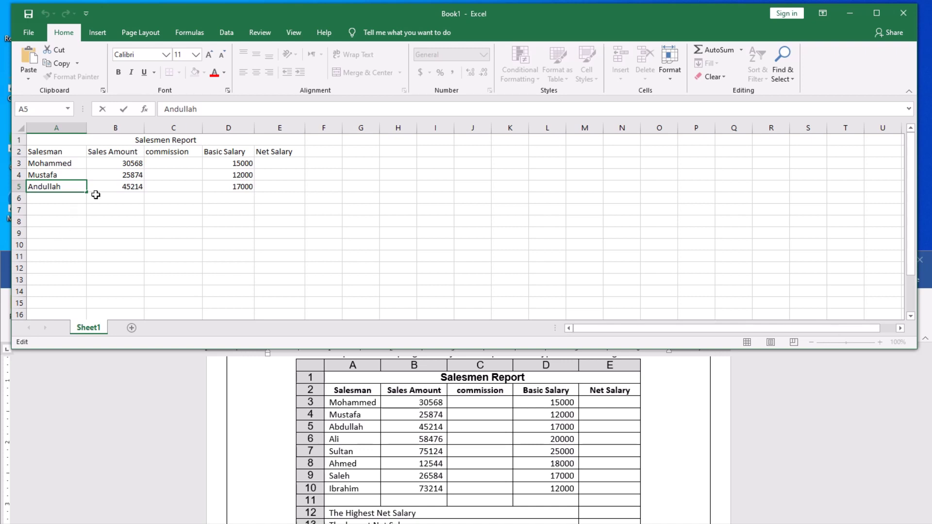
key("Escape")
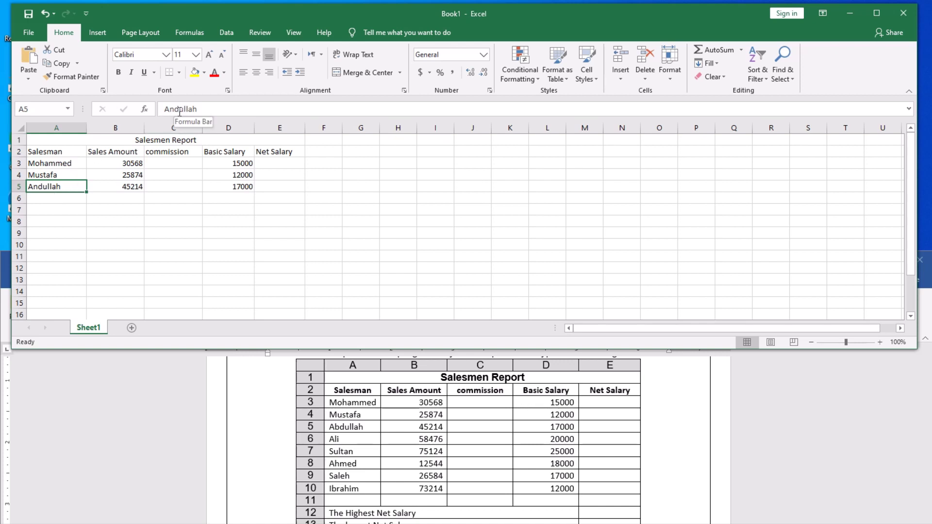
double_click(53, 187)
left_click(39, 190)
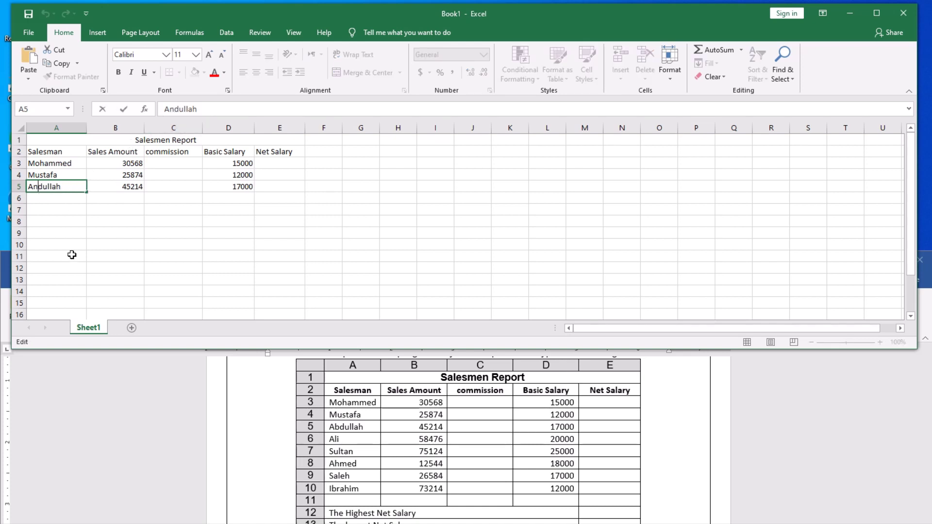
key("BackSpace")
type("b")
key("Return")
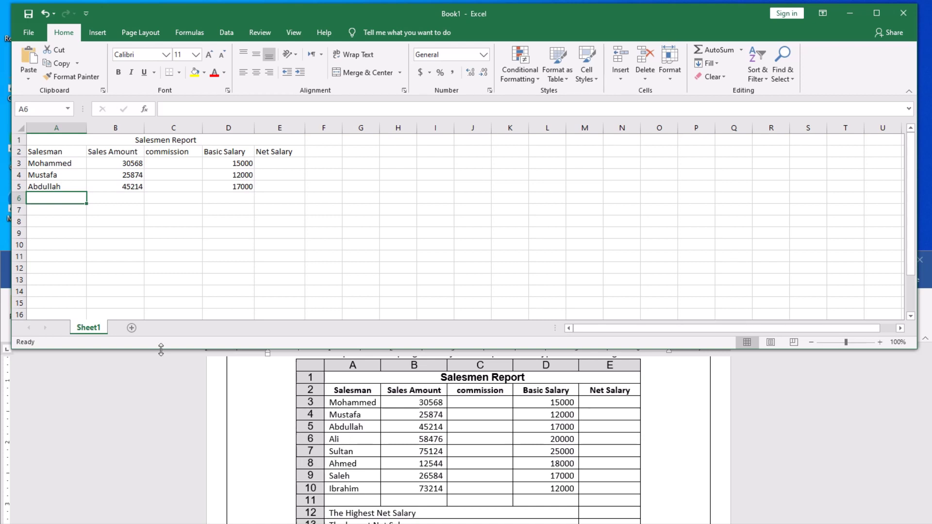
Fill row 6 with the salesman's name, sales 58476 and basic salary 20000.
type("Ali")
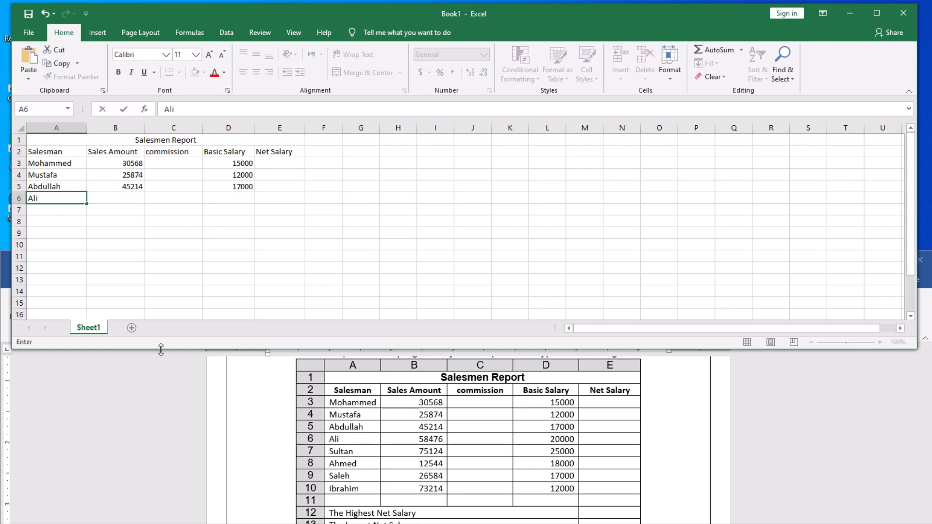
key("Tab")
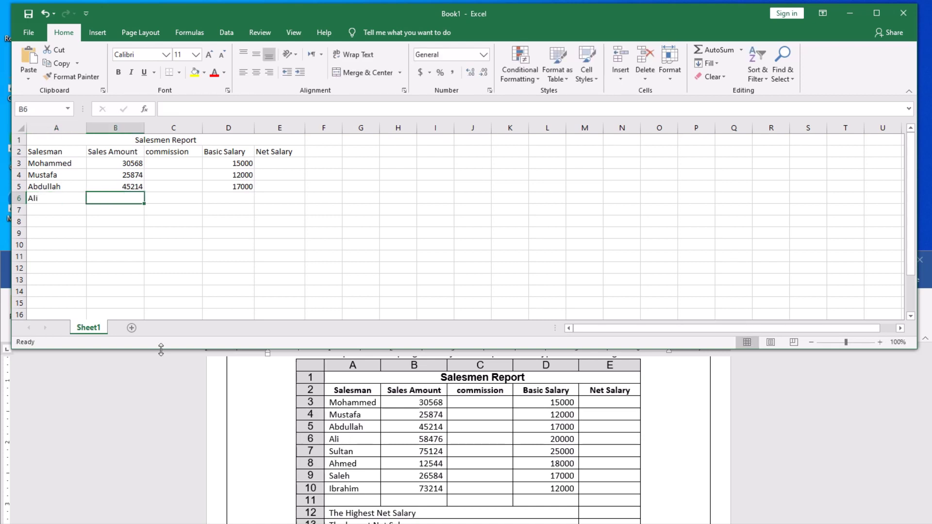
type("58")
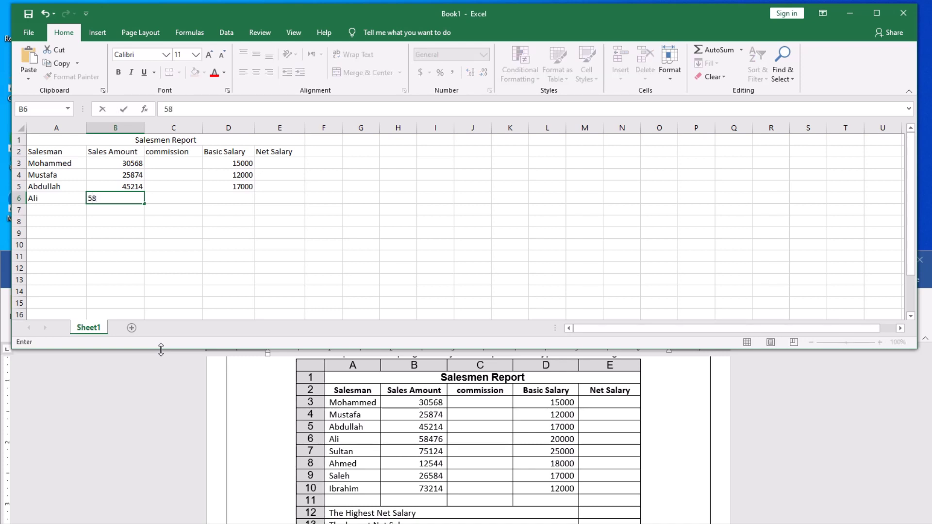
type("476")
left_click(233, 198)
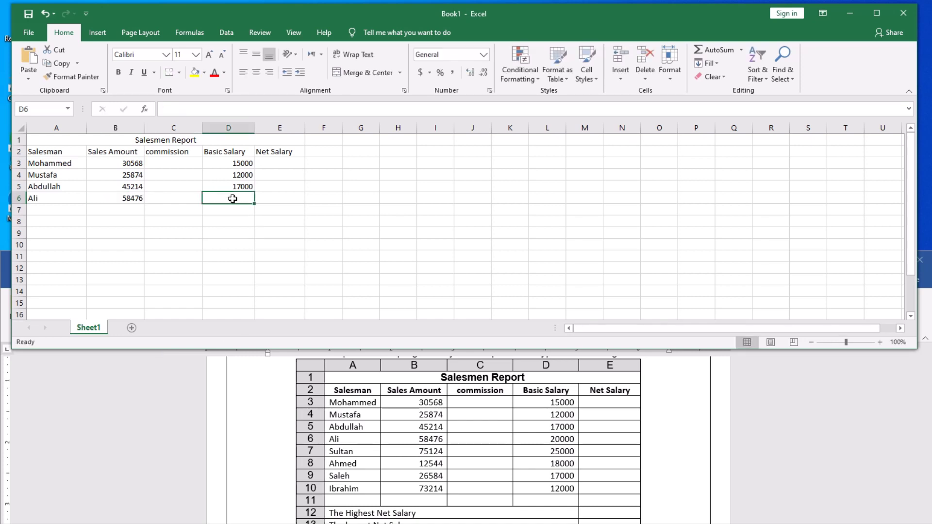
type("20")
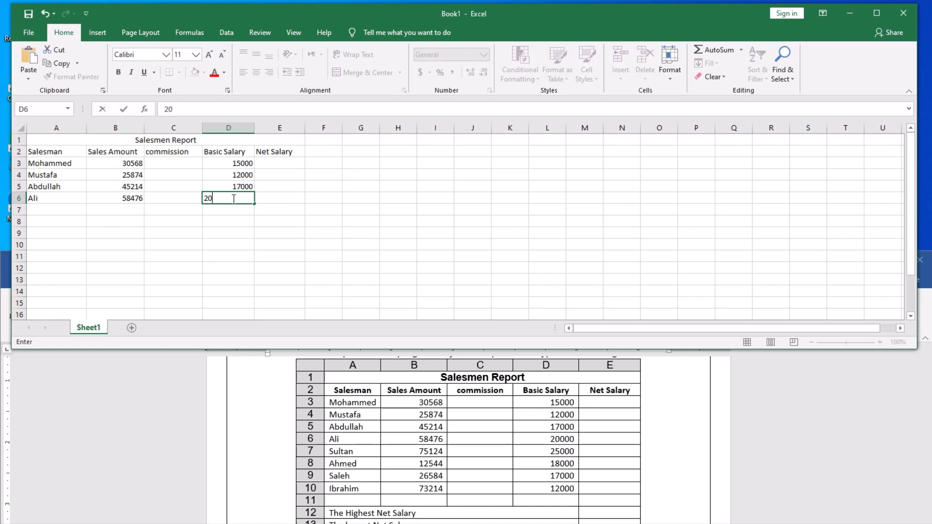
type("000")
left_click(64, 209)
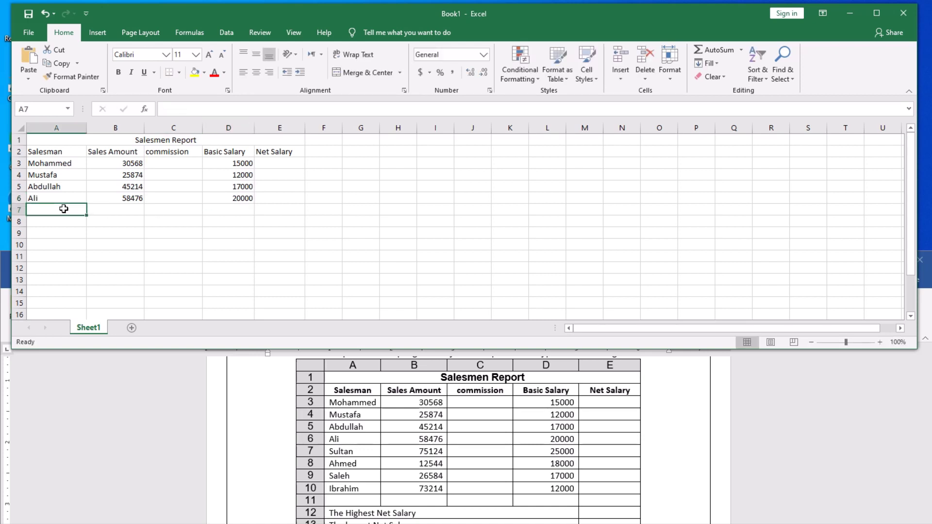
Fill row 7 with the salesman's name, sales 75124 and basic salary 25000.
type("Sul")
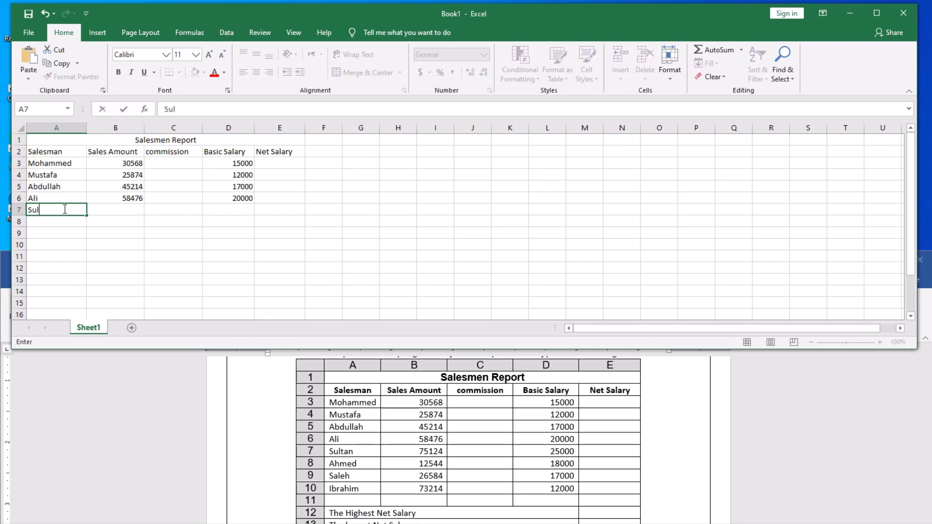
type("taf")
type("n")
key("Tab")
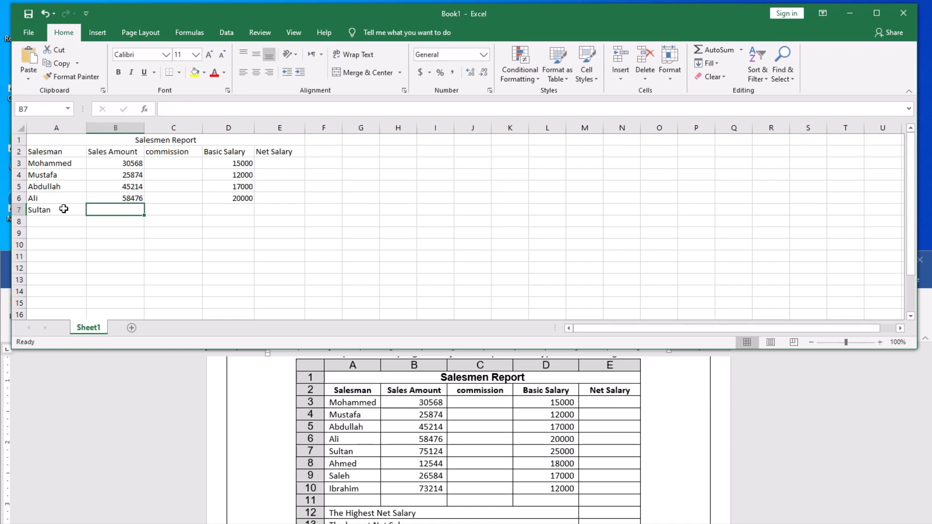
type("75")
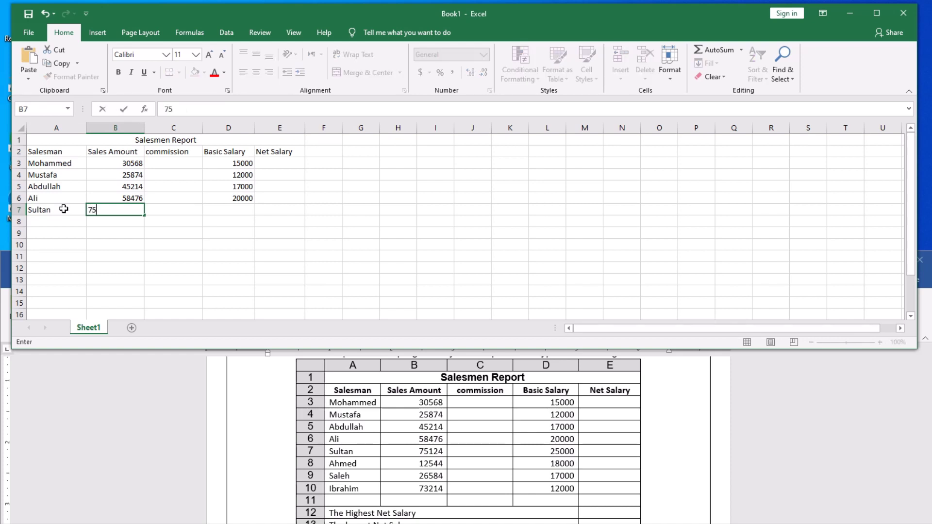
type("124")
key("Tab")
key("Tab")
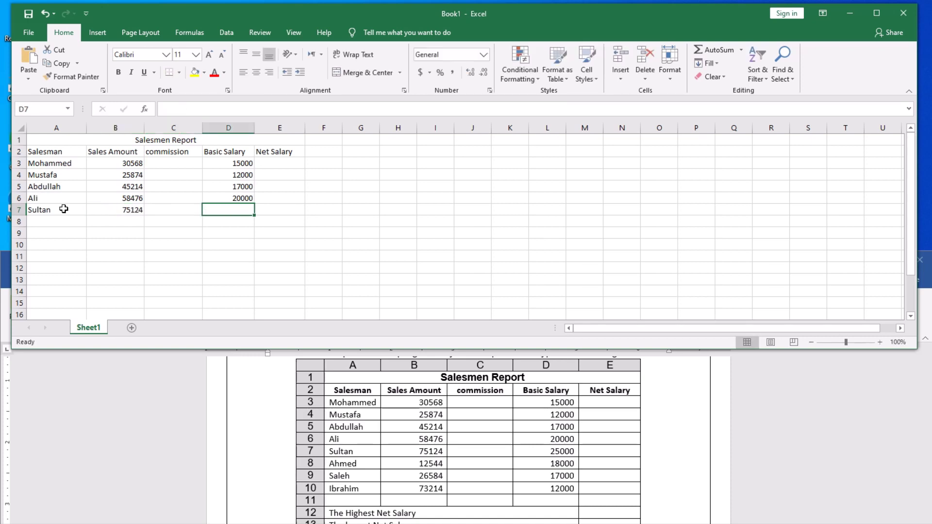
type("25000")
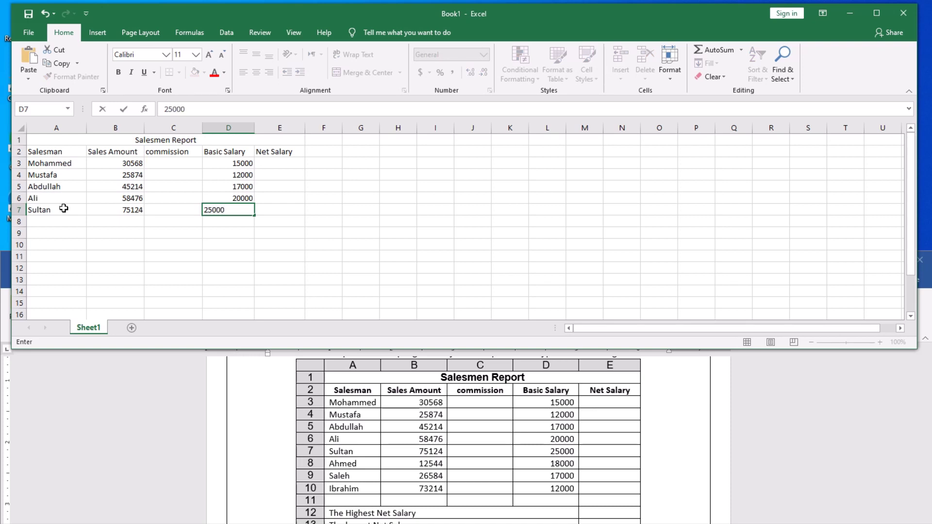
left_click(54, 221)
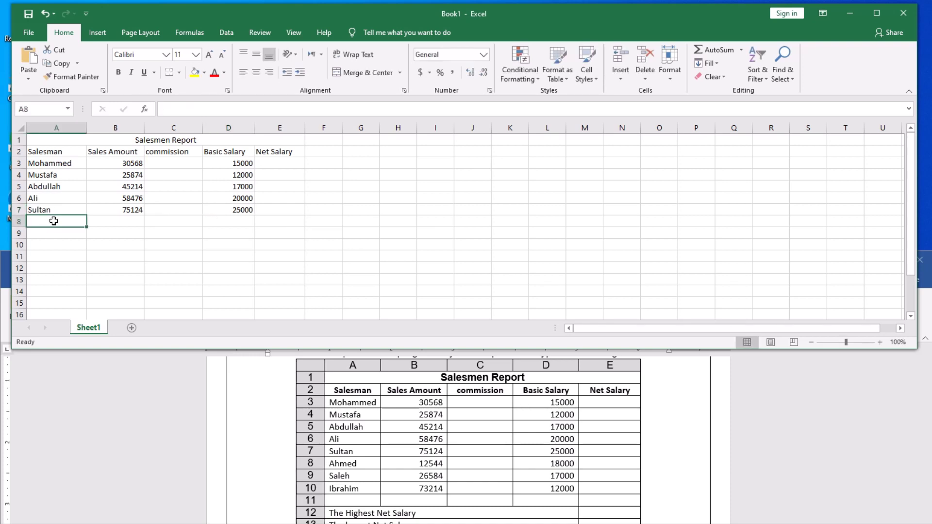
Fill row 8 with the salesman's name, sales 12544 and basic salary 18000.
type("Ahmed")
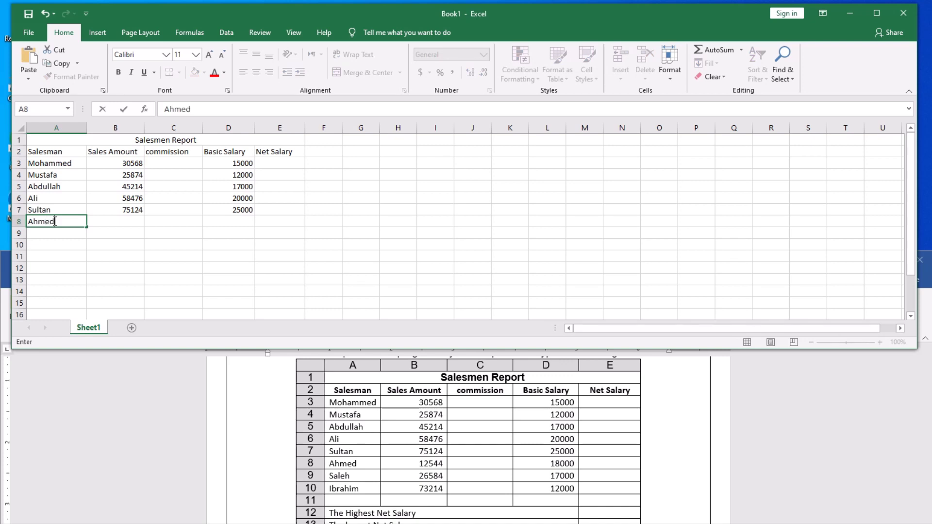
key("Tab")
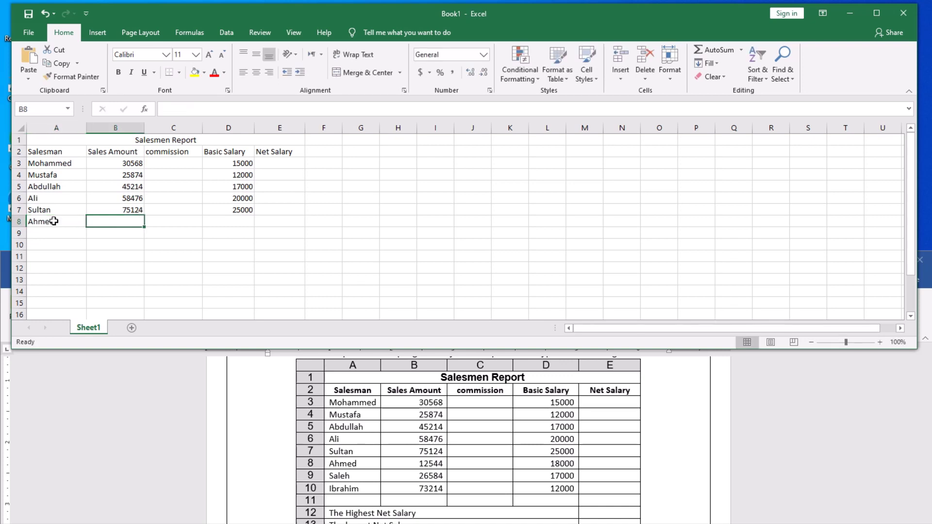
type("12")
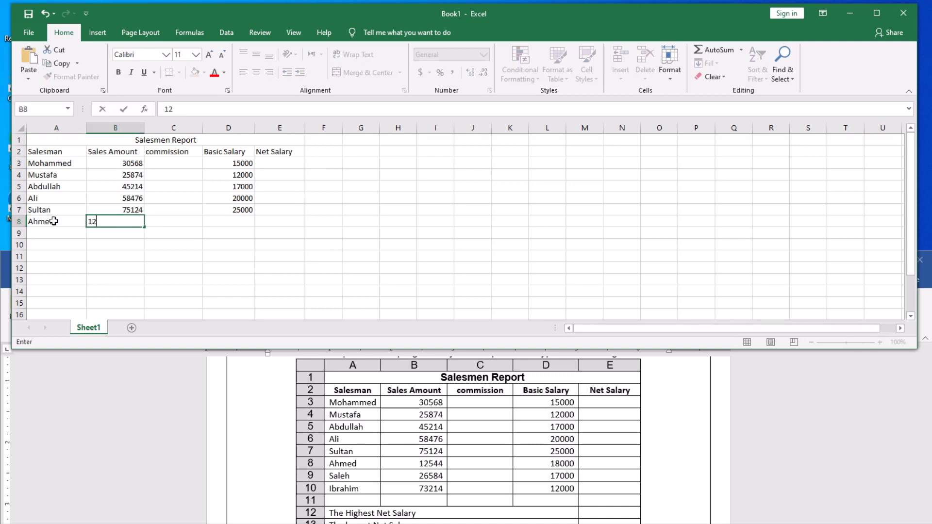
type("544")
key("Tab")
key("Tab")
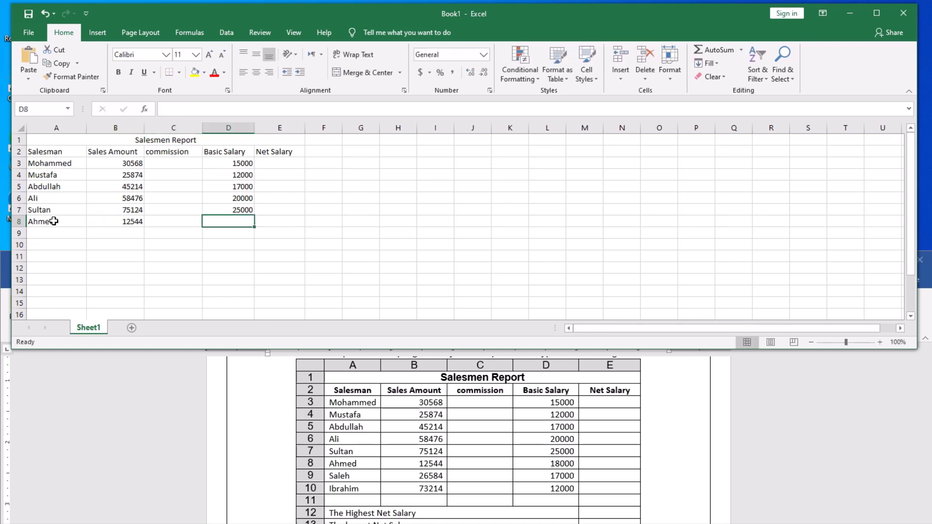
type("18")
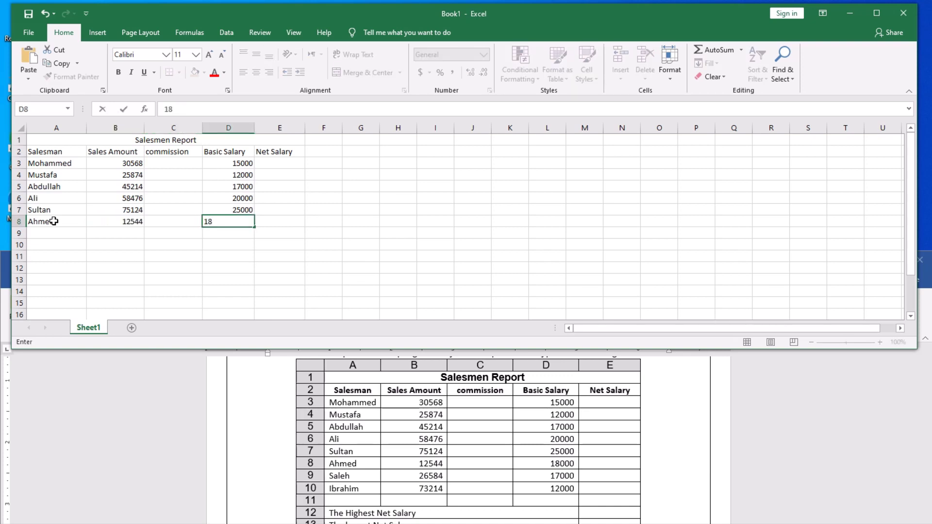
type("000")
left_click(43, 233)
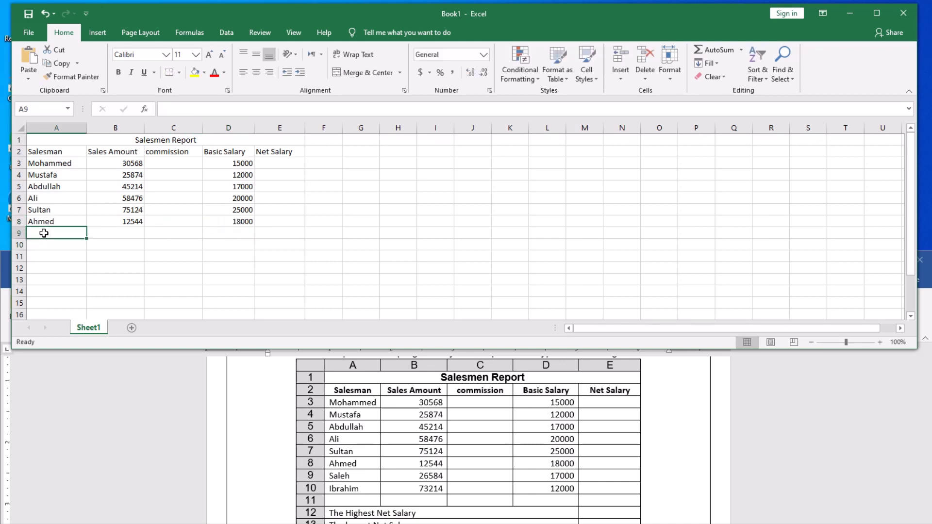
Fill row 9 with the salesman's name, sales 26584 and basic salary 17000.
type("Saleh")
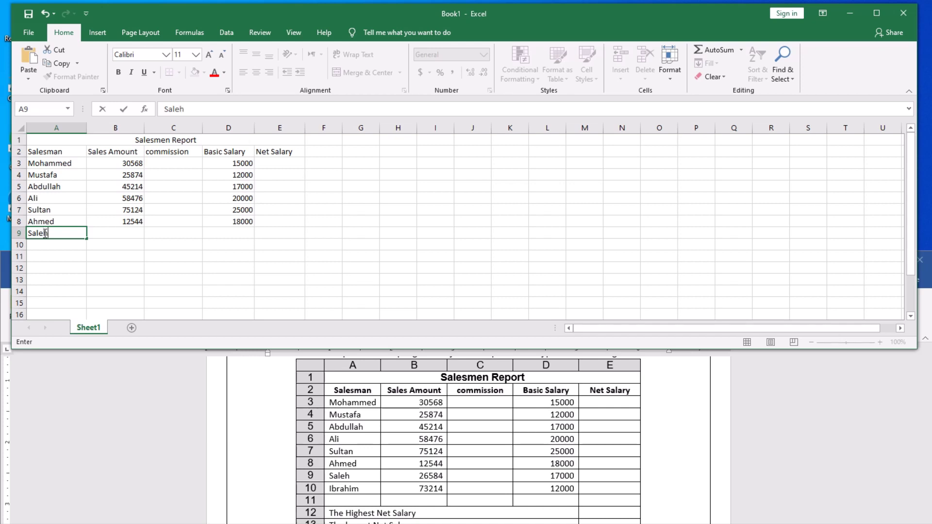
key("Tab")
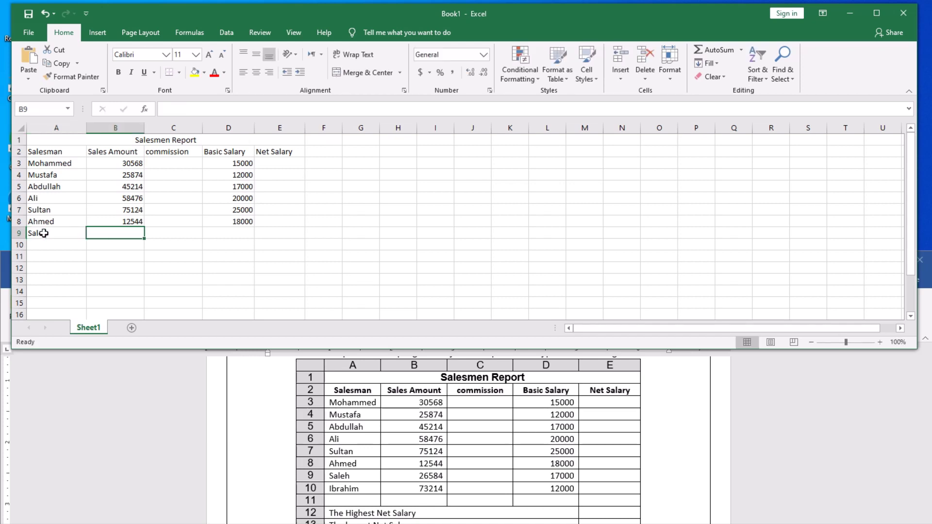
type("265")
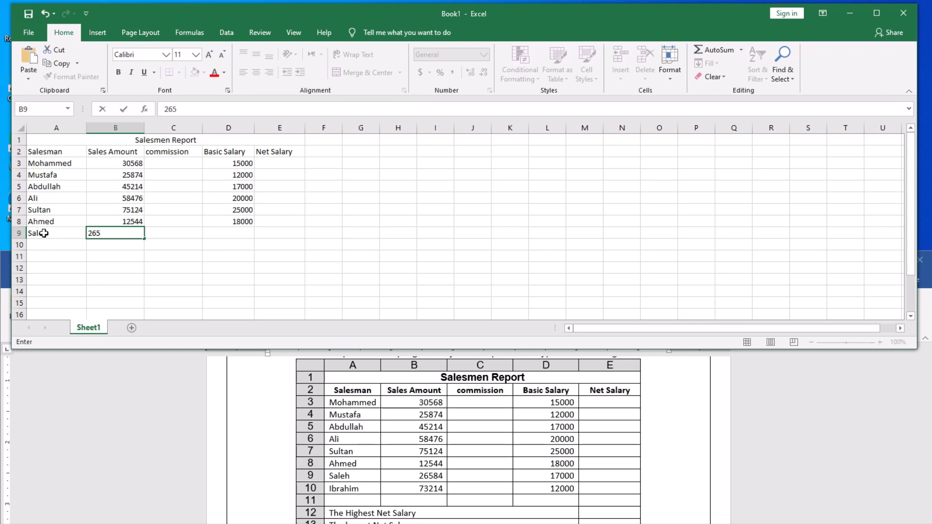
type("8")
key("Tab")
key("Tab")
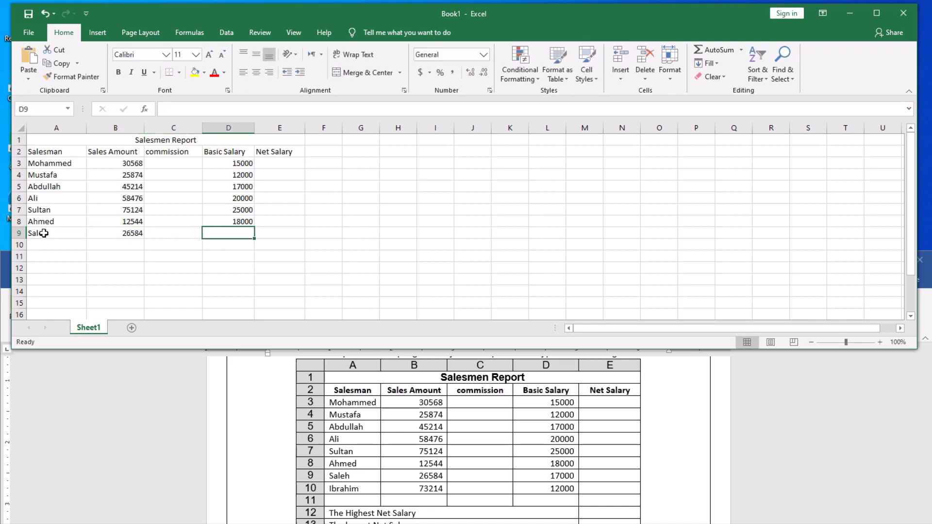
type("17000")
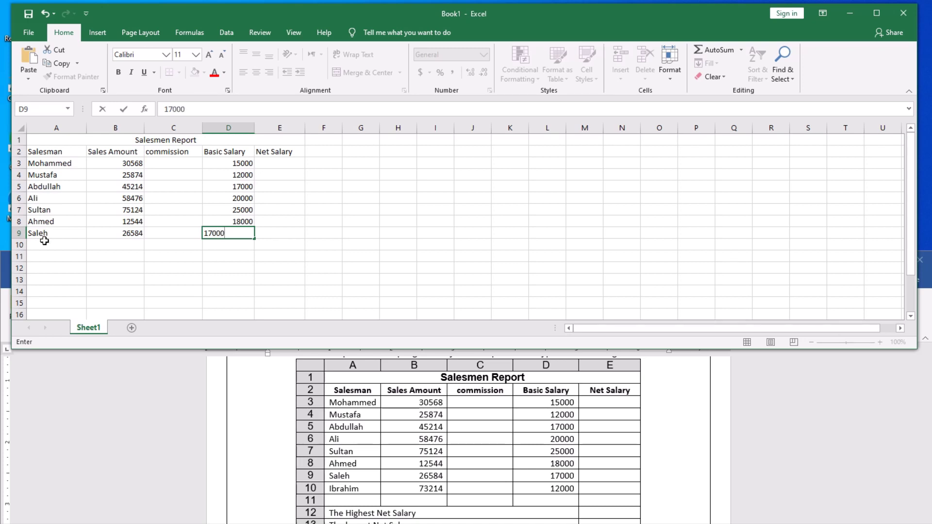
left_click(47, 246)
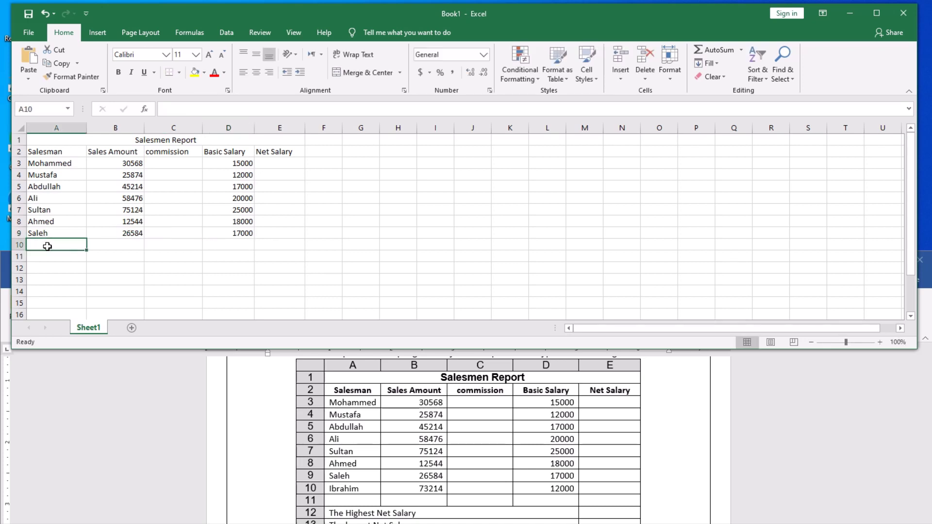
Fill row 10 with the salesman's name, sales 73214 and basic salary 12000.
type("Ibrahim")
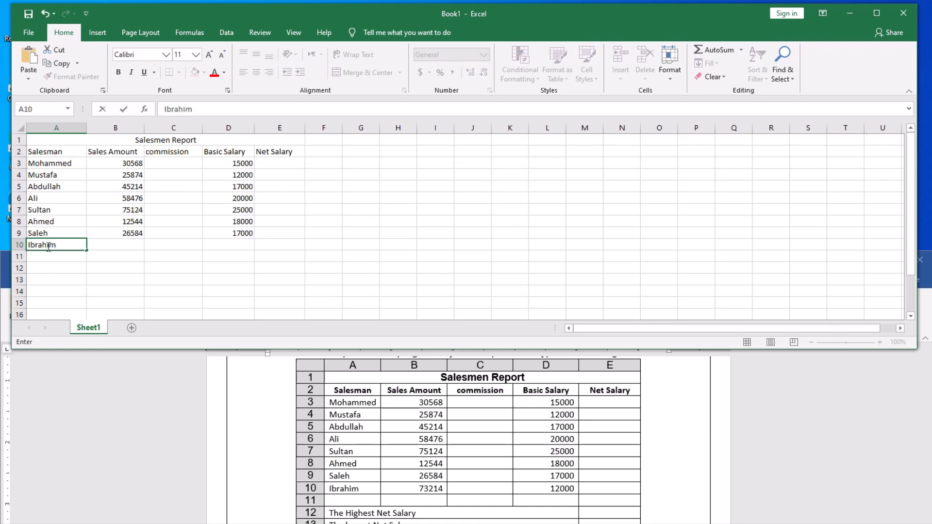
key("Tab")
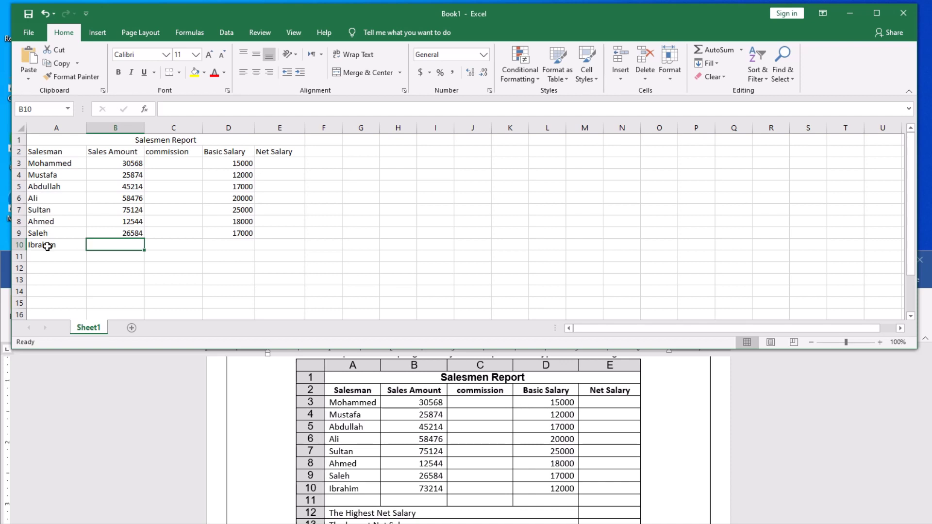
type("73")
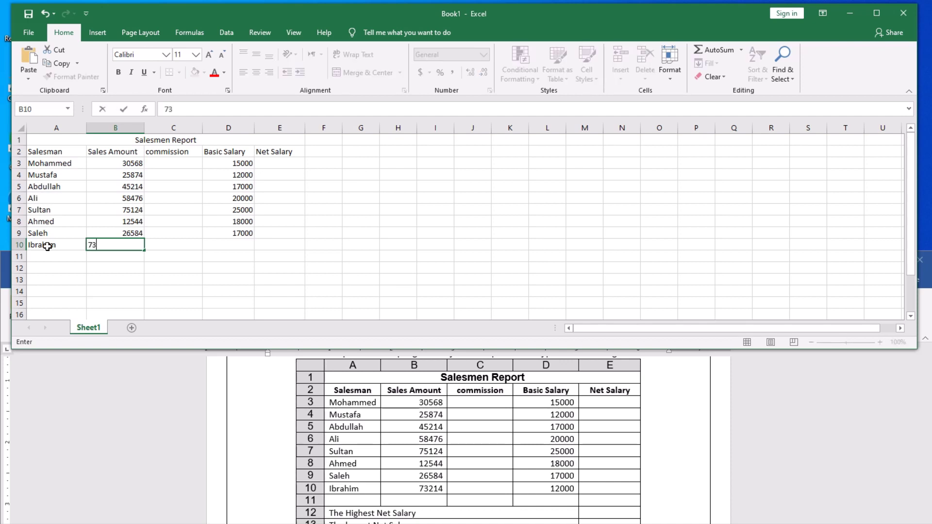
type("214")
key("Tab")
key("Tab")
type("1")
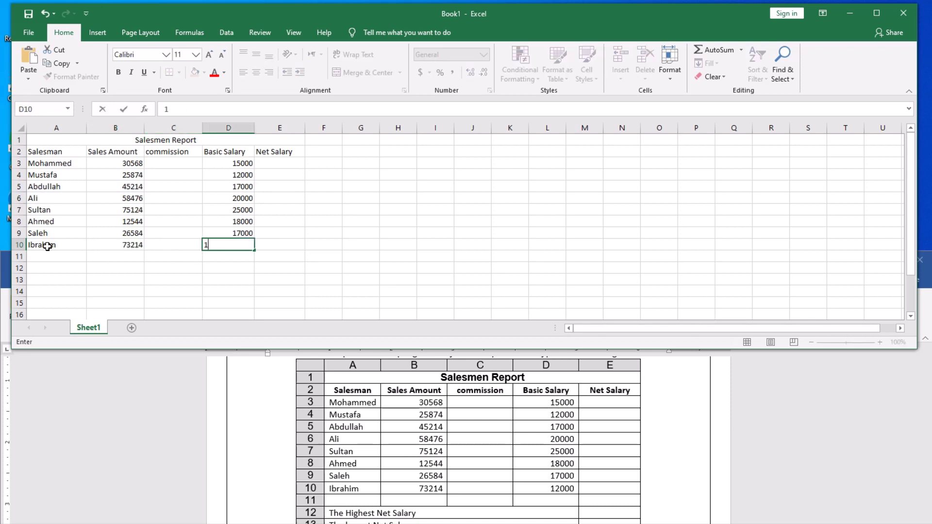
type("2000")
left_click(300, 269)
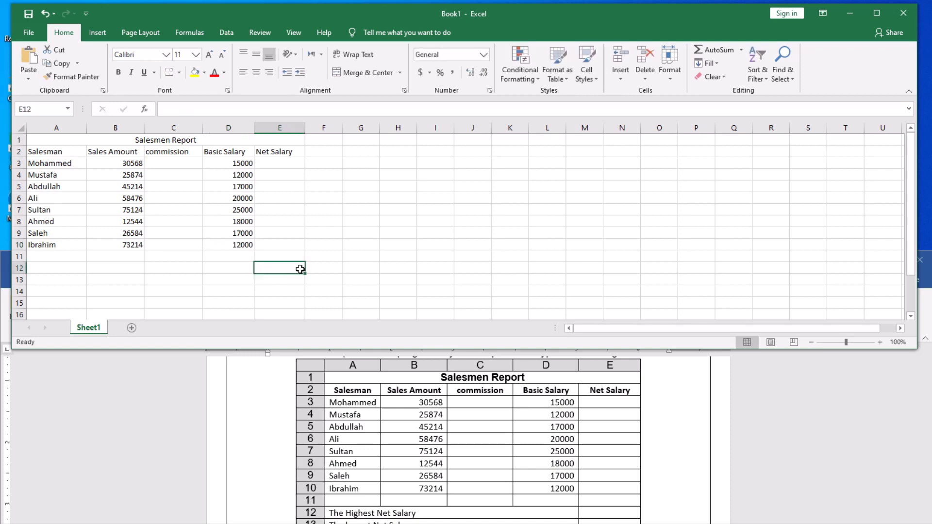
left_click(421, 223)
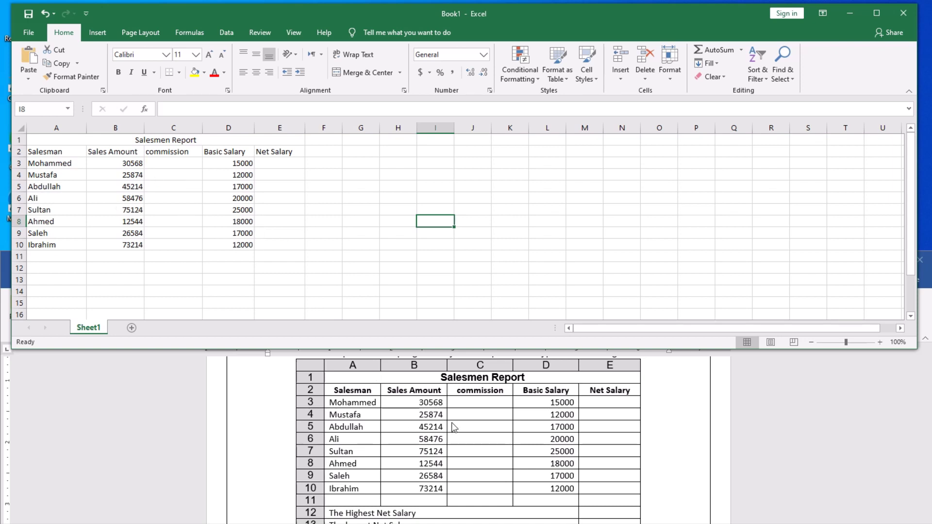
scroll(451, 425, "down", 1)
scroll(449, 420, "down", 1)
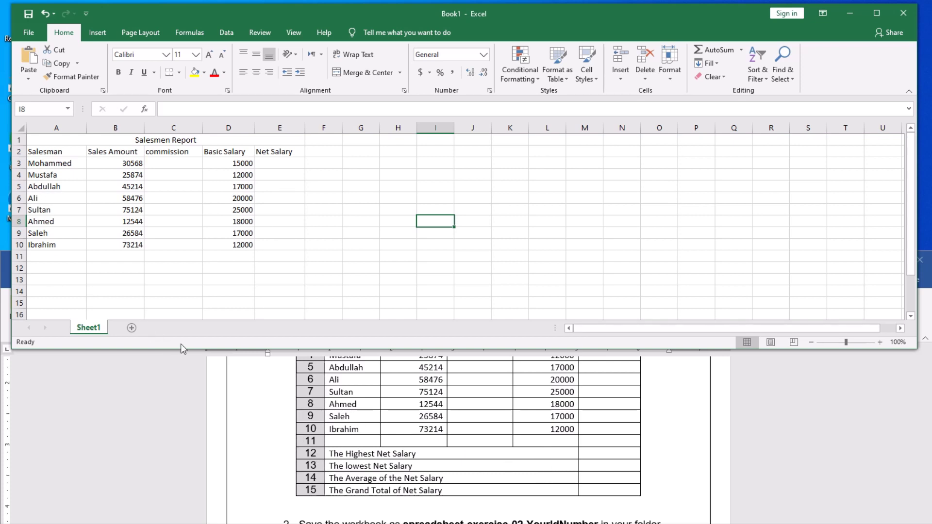
Merge and centre A12:D12 and enter the label 'The Highest Net Salary'.
left_click(49, 270)
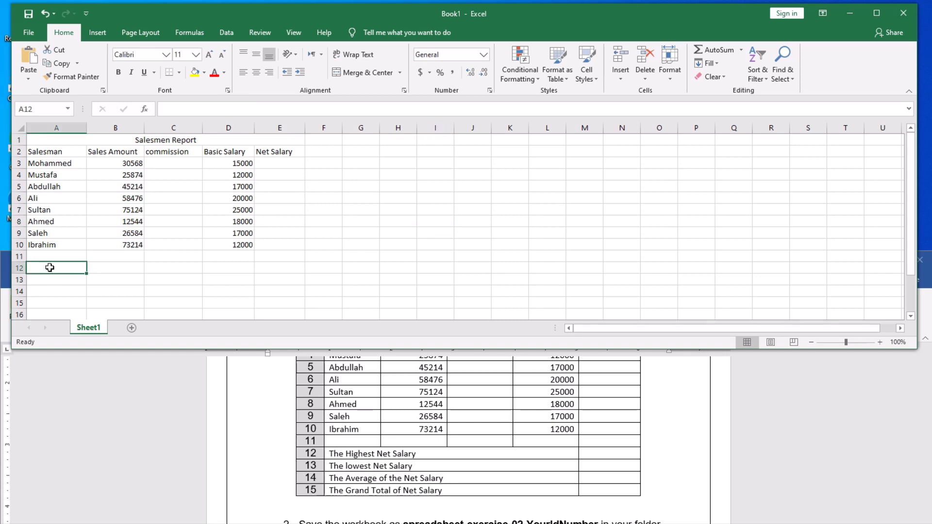
left_click_drag(54, 269, 219, 270)
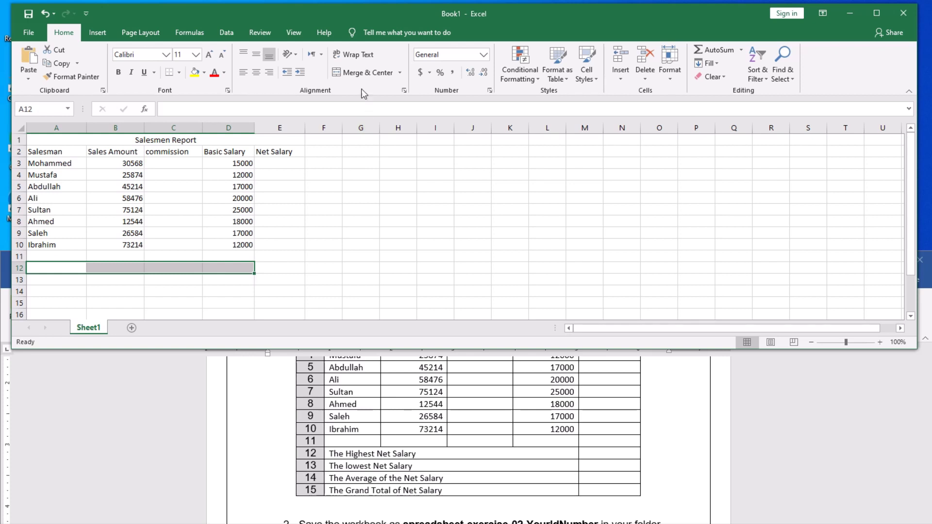
left_click(361, 75)
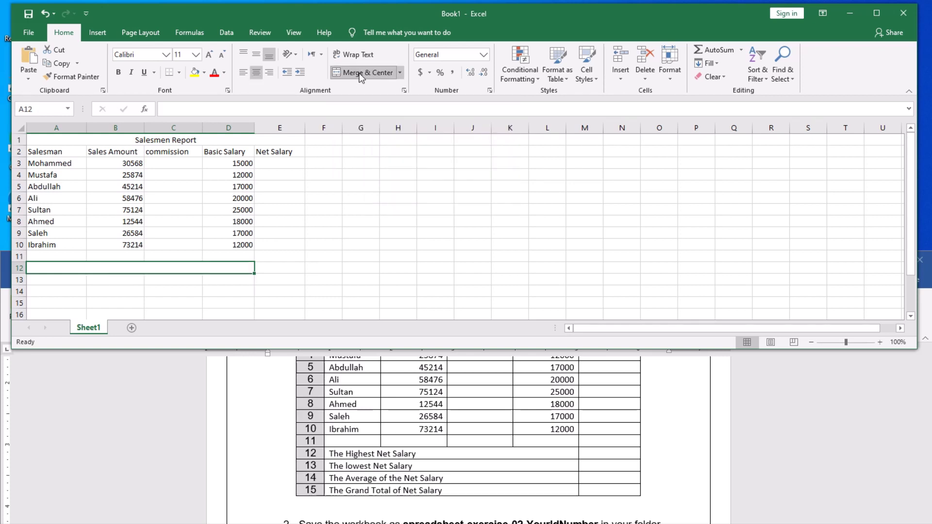
type("The")
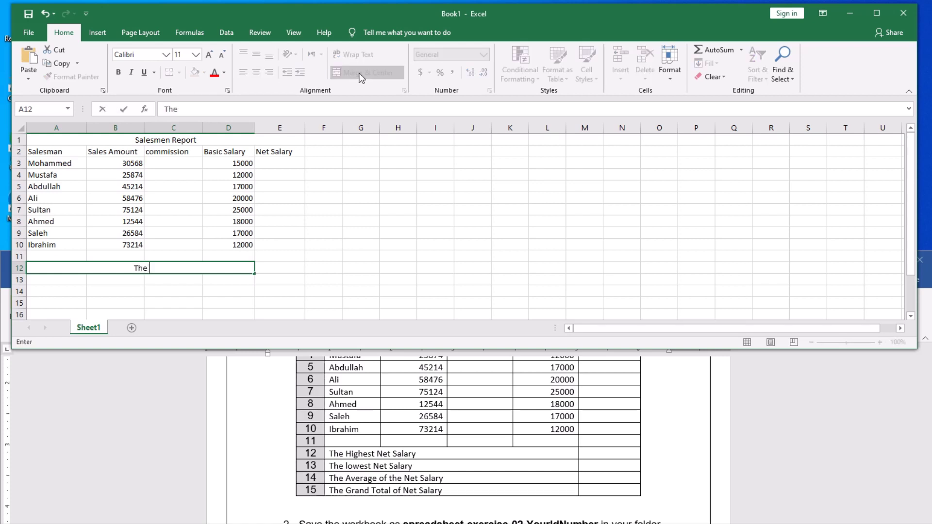
type(" Highest Net")
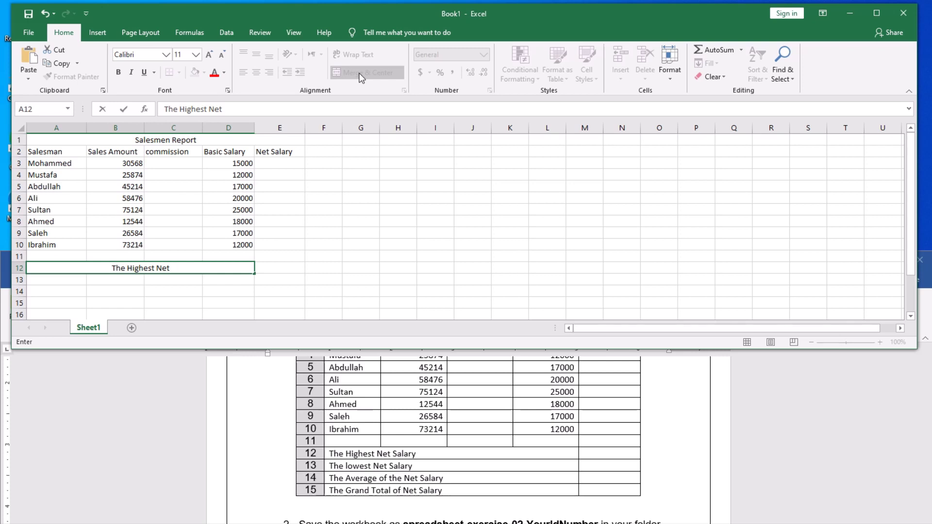
type(" Salary")
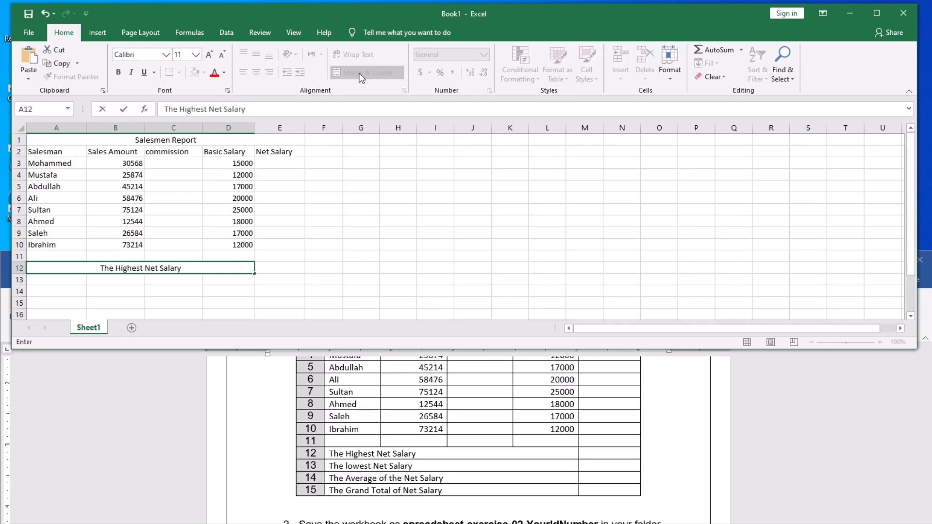
left_click(52, 284)
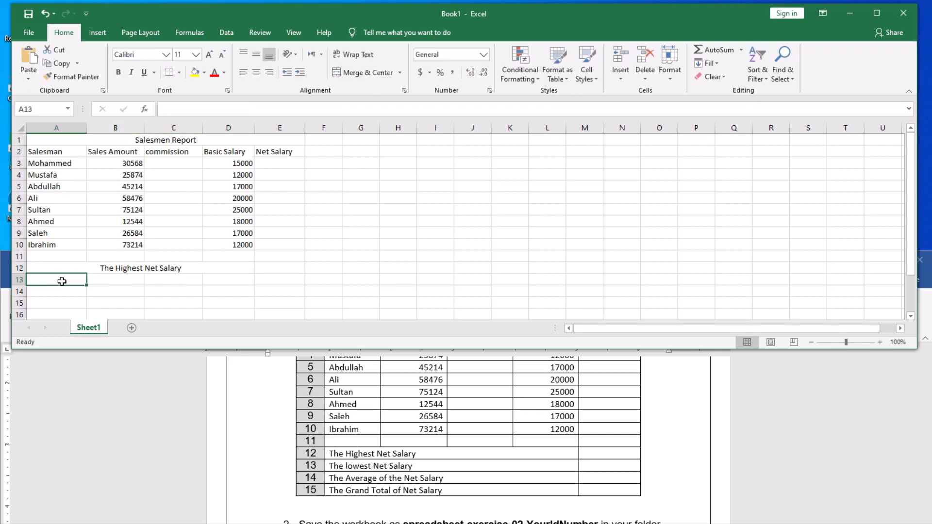
Merge A13:D13 and enter the label 'The lowest Net Salary'.
left_click_drag(56, 279, 217, 282)
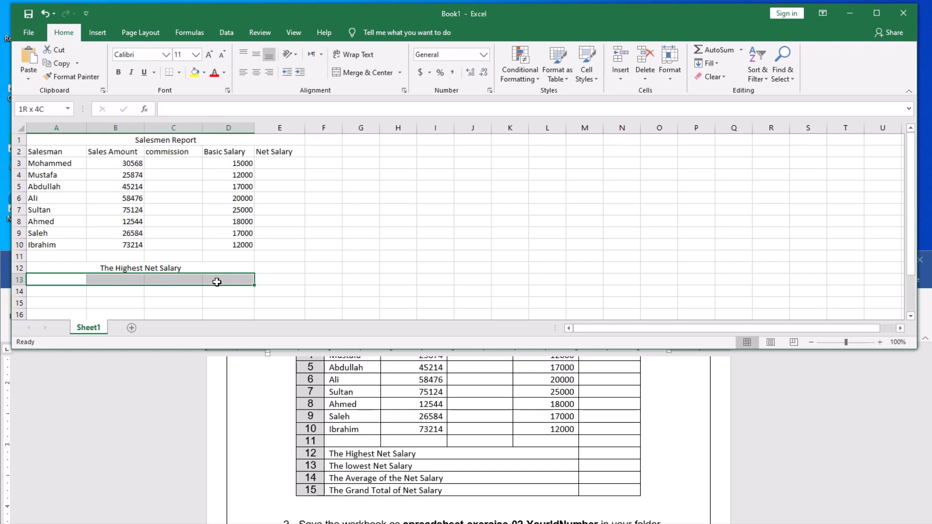
left_click(361, 72)
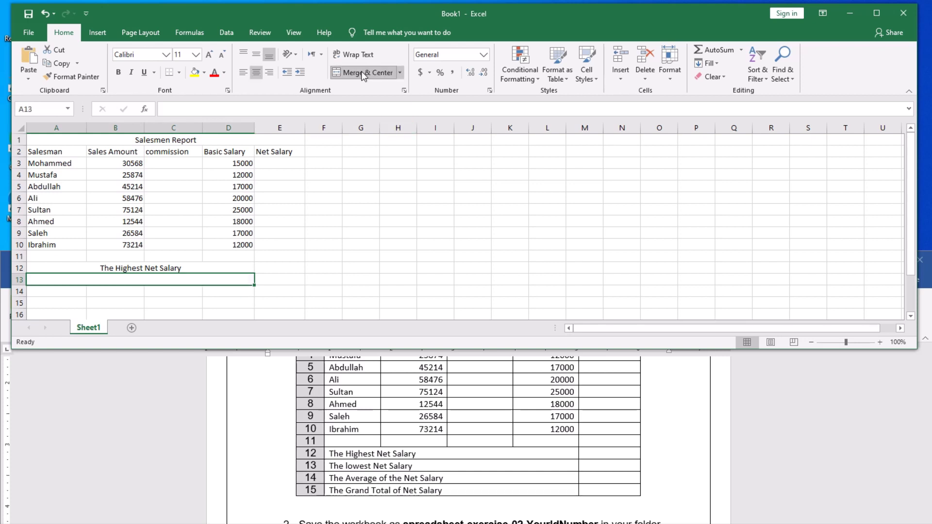
type("The ")
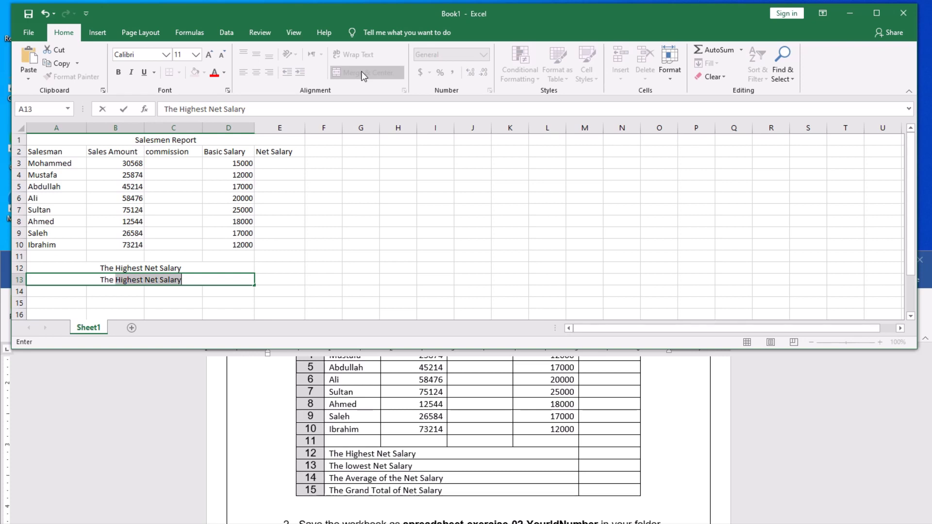
type("Lo")
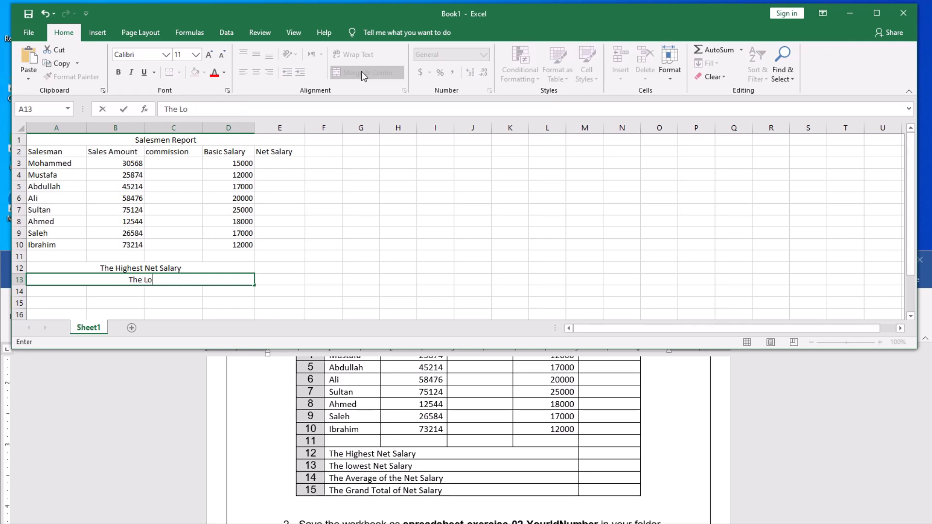
key("BackSpace")
key("BackSpace")
type("lowest Net")
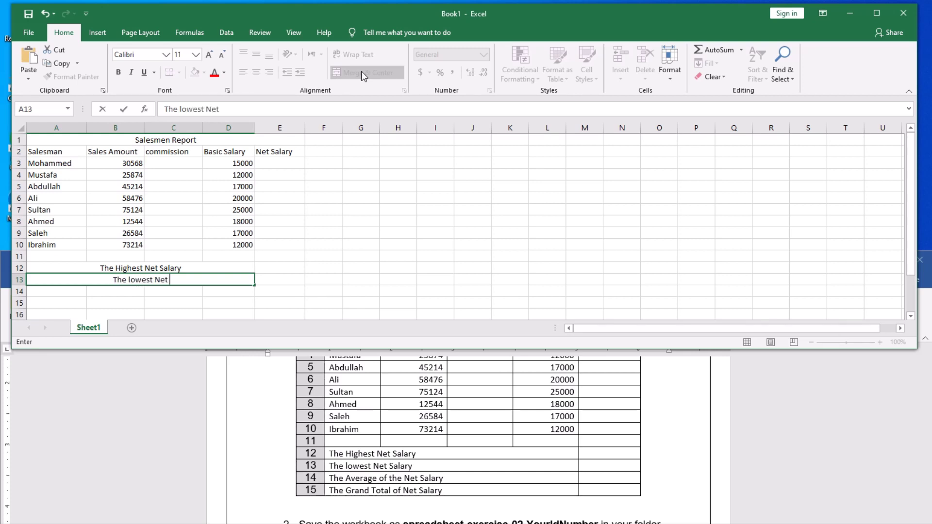
type(" Salary")
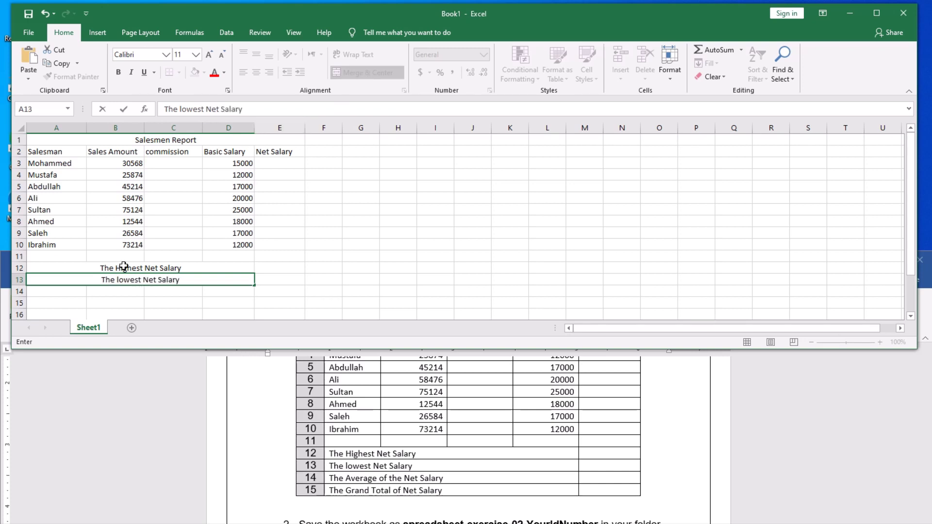
left_click(63, 297)
Merge A14:D14 and enter the label 'The Average of the Net Salary'.
left_click_drag(60, 293, 228, 293)
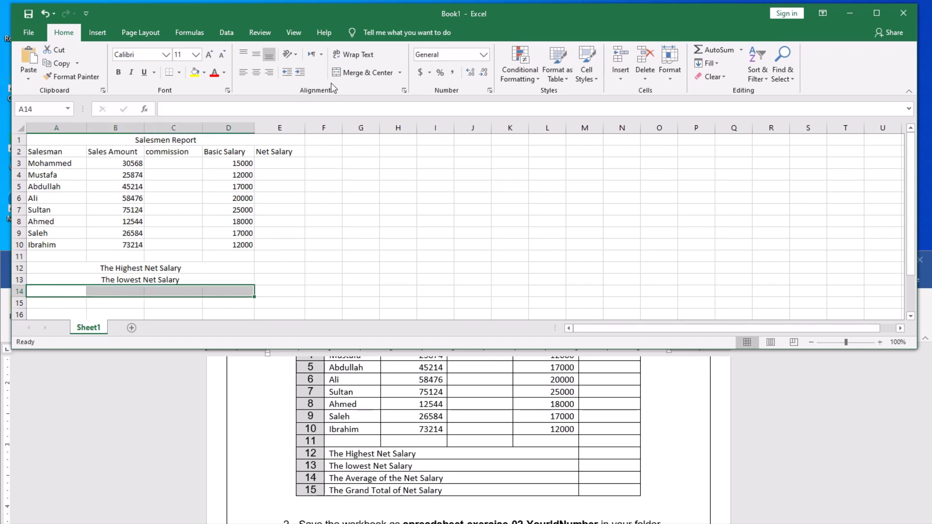
left_click(357, 73)
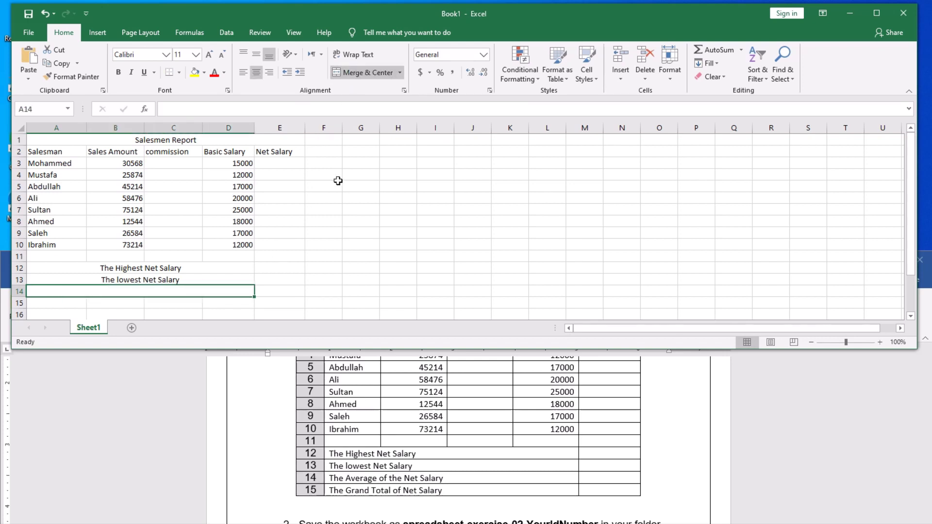
type("The")
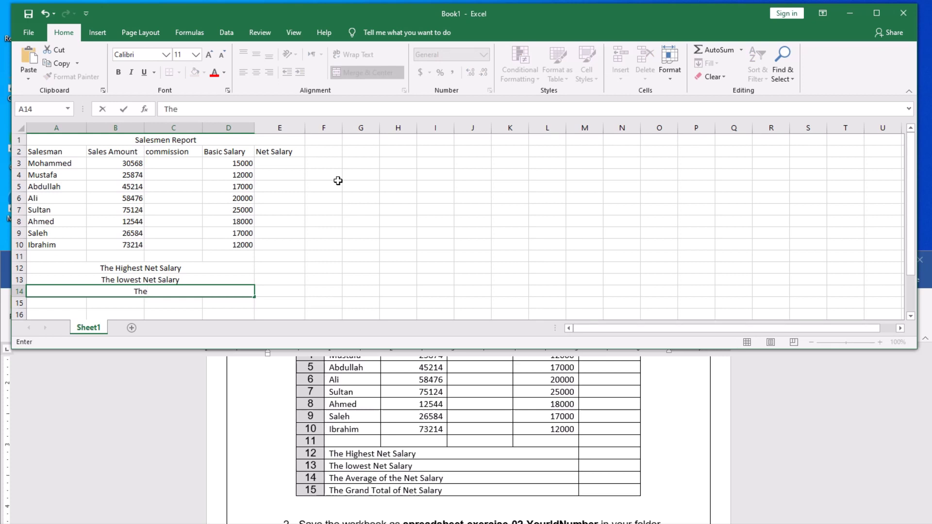
type(" Average")
type("of the Net")
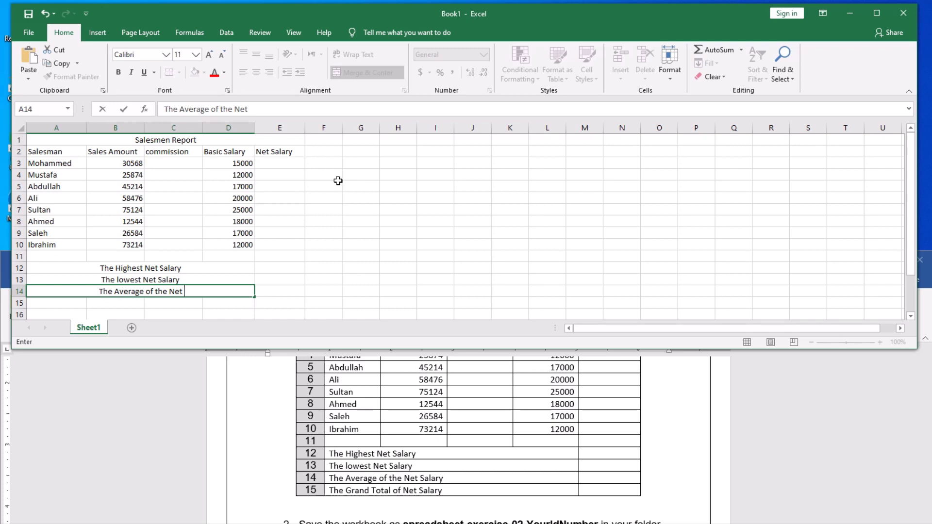
type(" Salary")
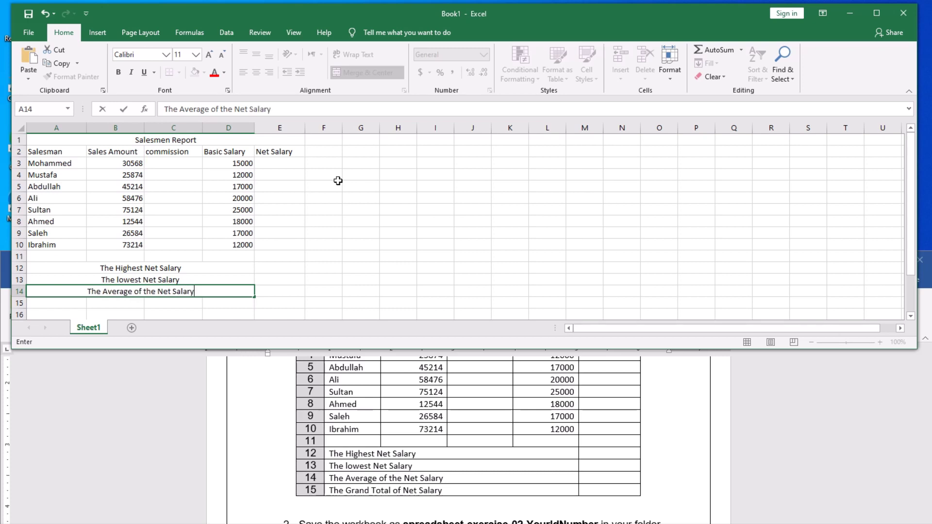
left_click(54, 306)
Merge A15:D15 and enter the label 'The Grand Total of Net Salary'.
left_click_drag(53, 307, 229, 301)
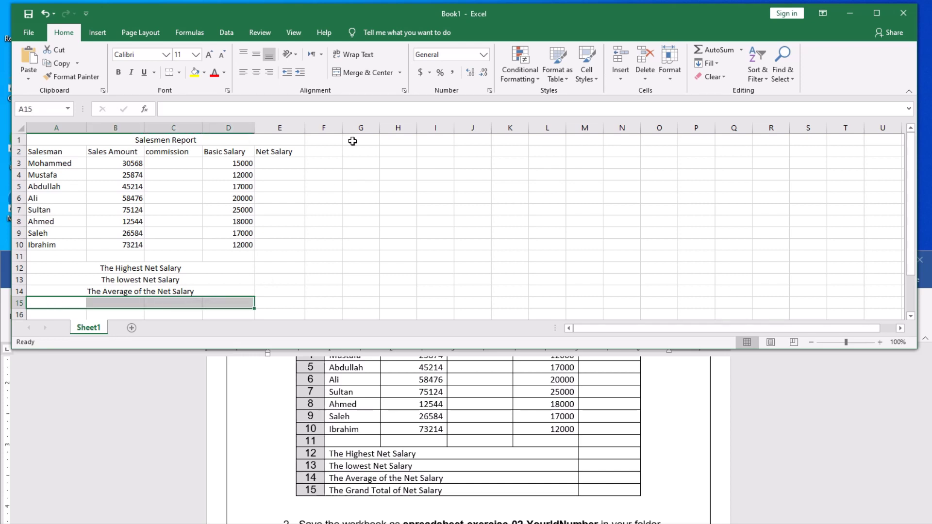
left_click(360, 73)
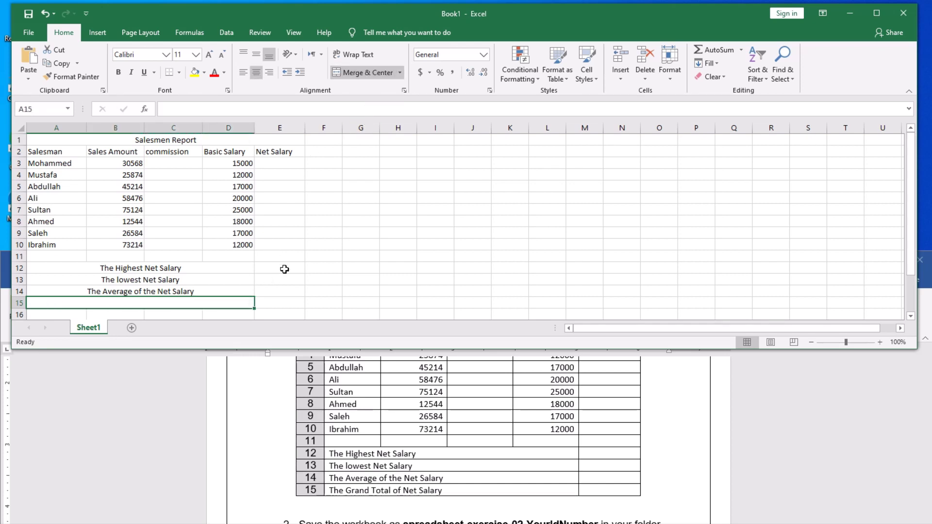
type("The")
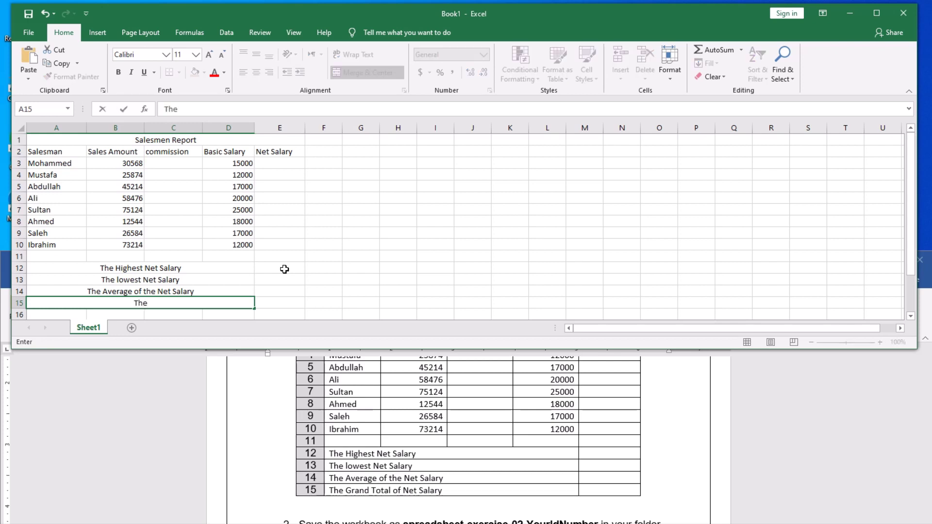
type(" Grand Total")
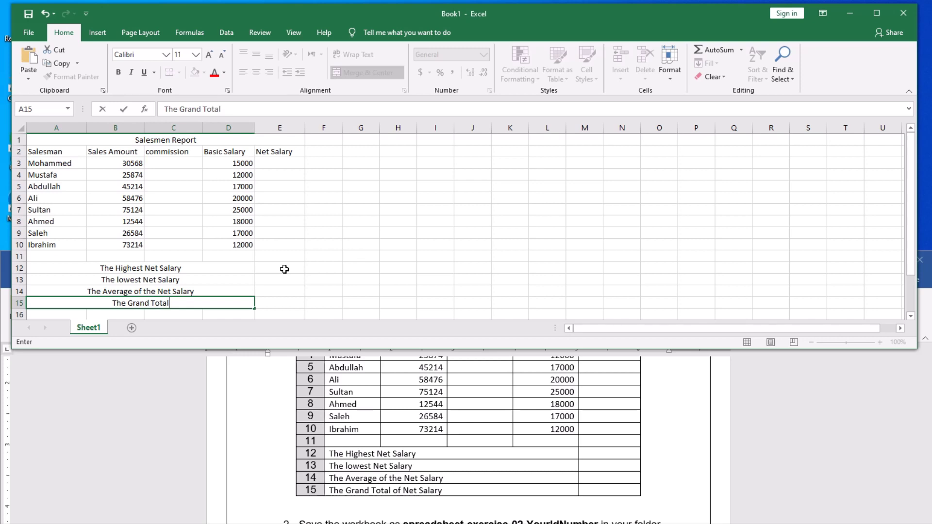
type(" of Net Sa")
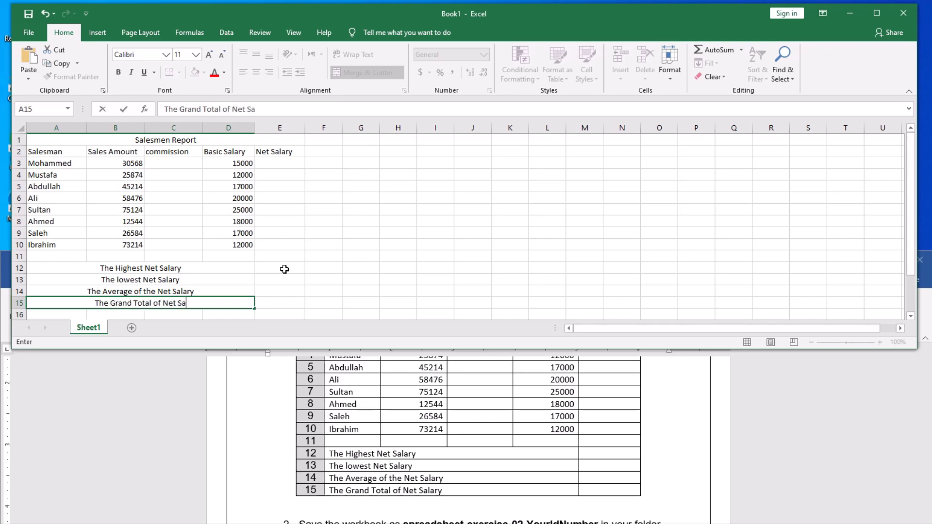
type("lary")
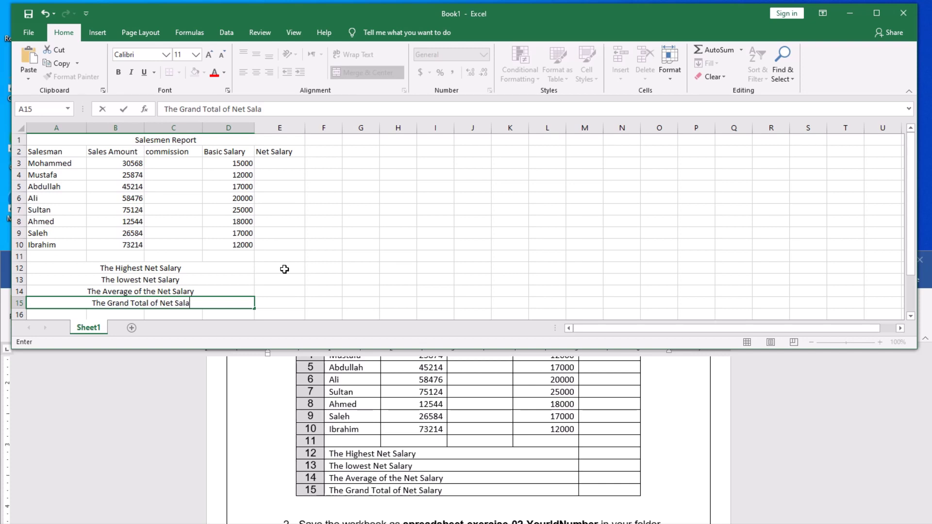
left_click(347, 261)
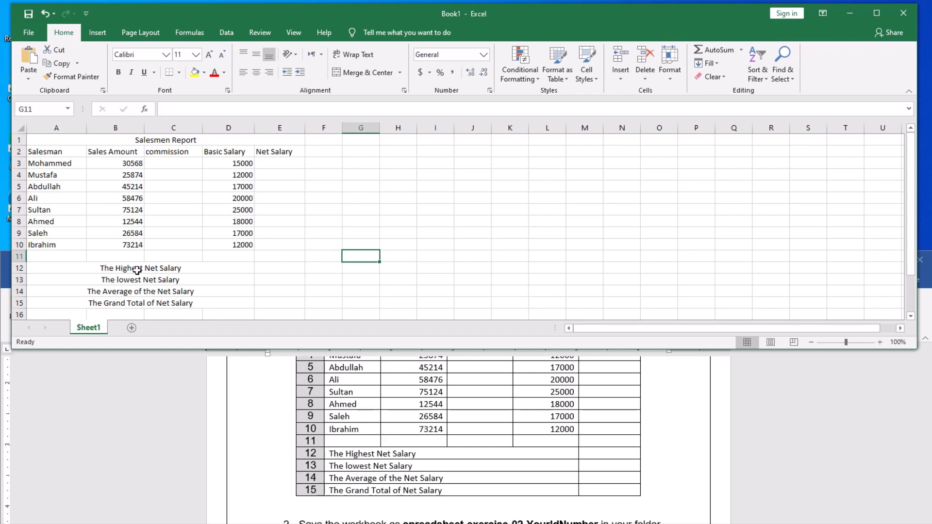
Left-align the merged summary labels in A12:D15.
left_click_drag(136, 268, 136, 300)
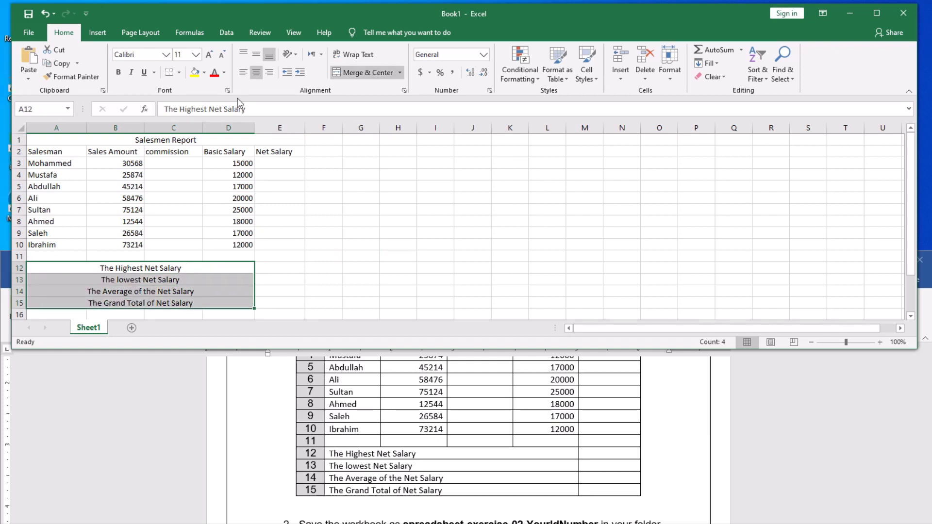
left_click(243, 73)
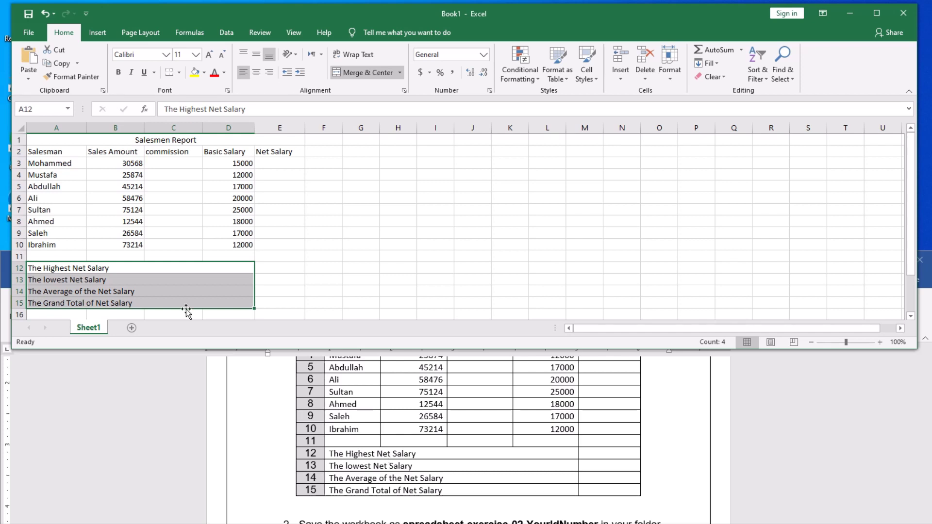
left_click(307, 277)
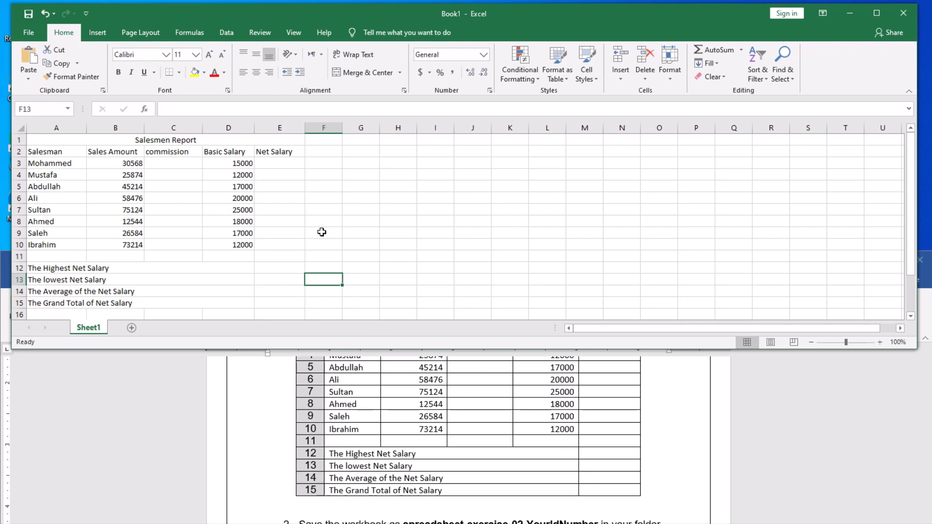
Scroll the Word document down to the numbered instructions and make its window shorter.
scroll(532, 466, "down", 1)
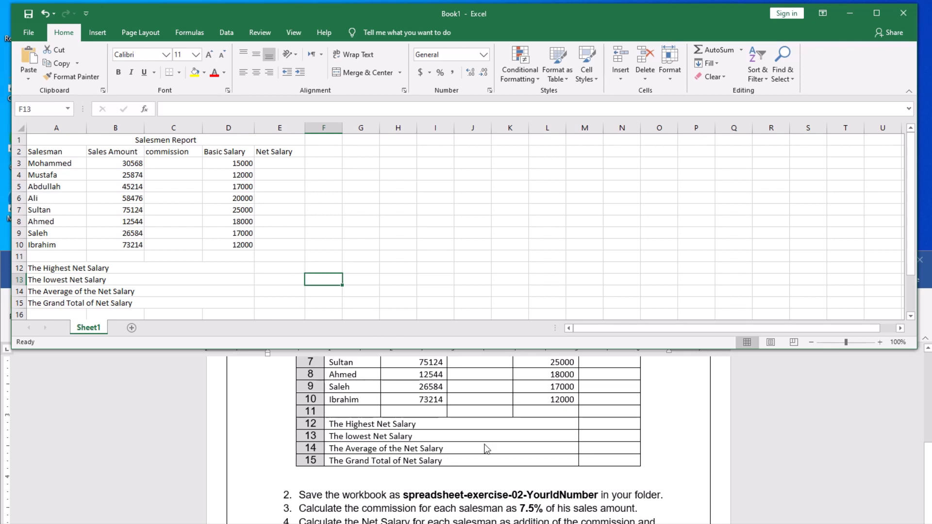
scroll(483, 449, "down", 1)
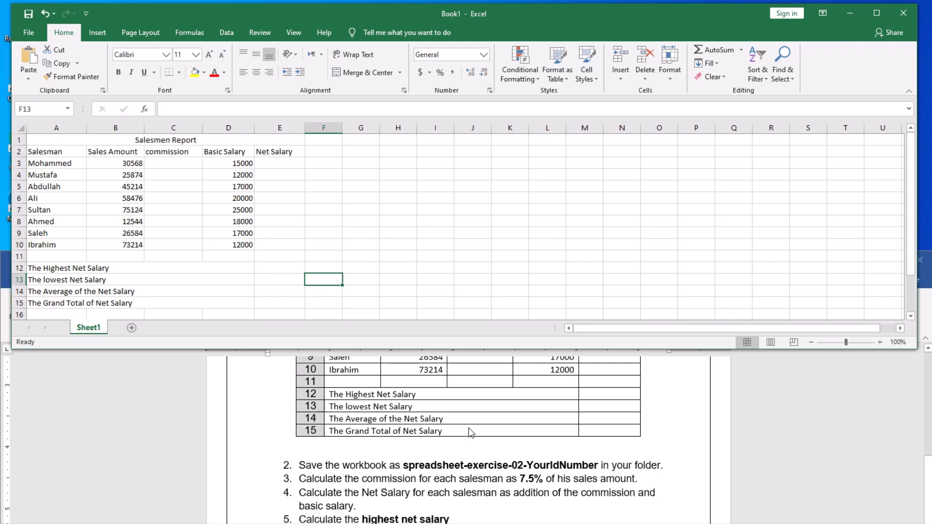
left_click(462, 395)
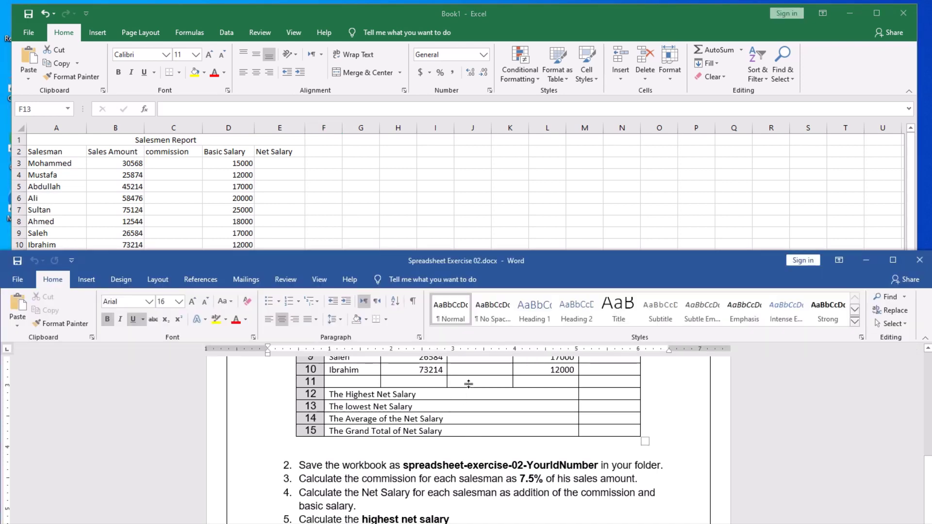
left_click_drag(470, 252, 469, 324)
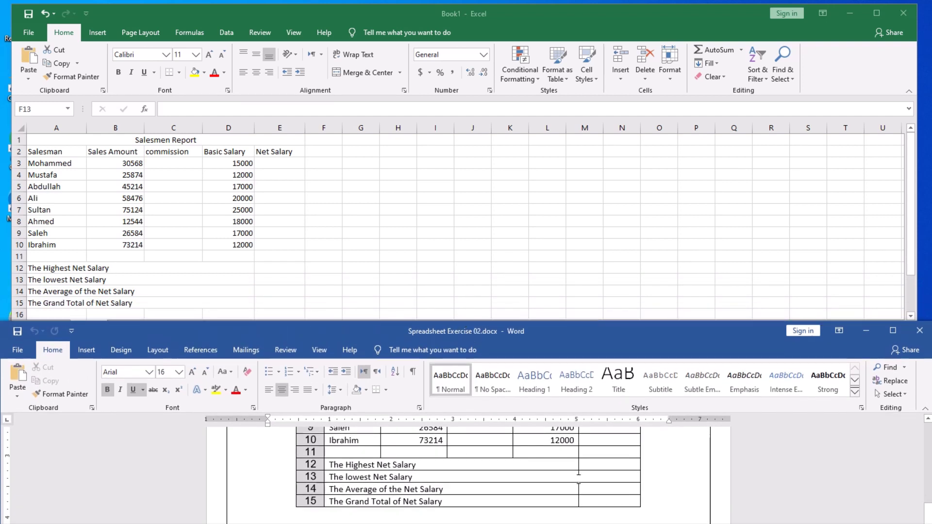
scroll(595, 505, "down", 3)
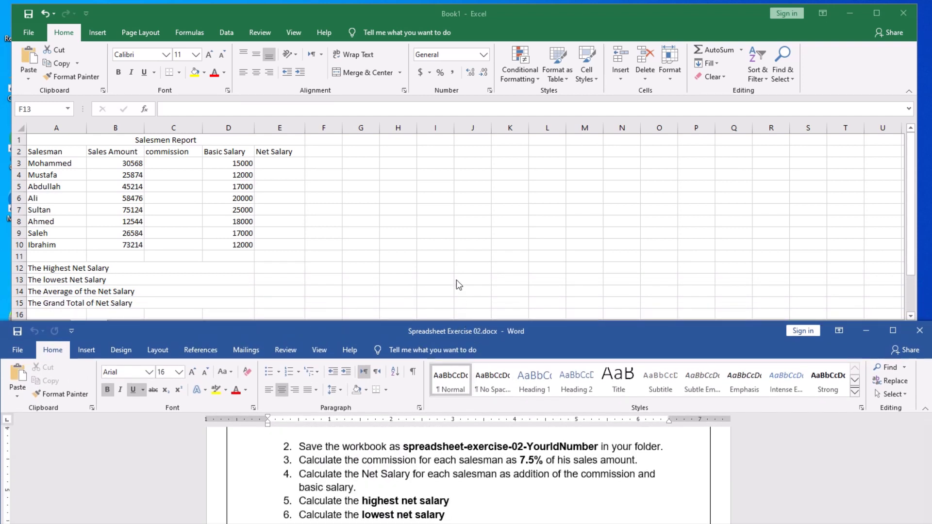
Bring Excel to the front and enlarge its window to show rows 1–22.
left_click(450, 267)
left_click_drag(448, 348, 446, 418)
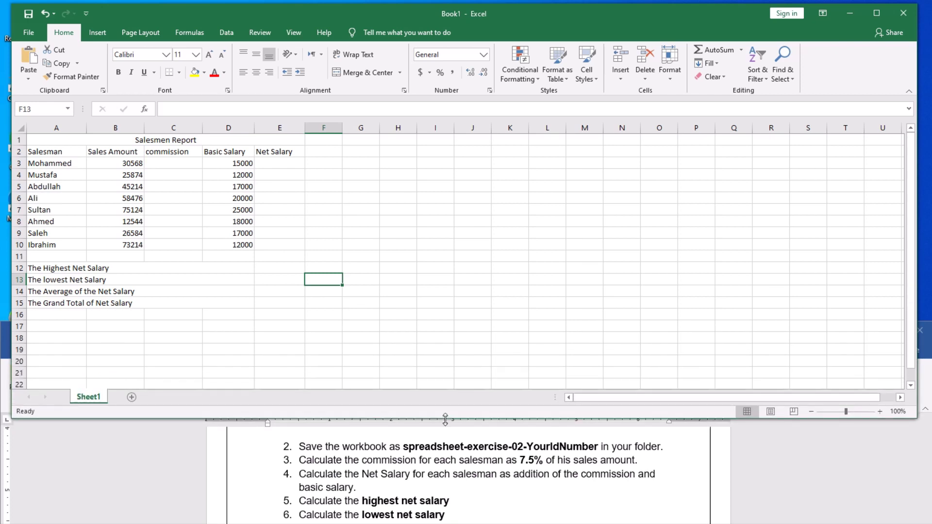
left_click(229, 289)
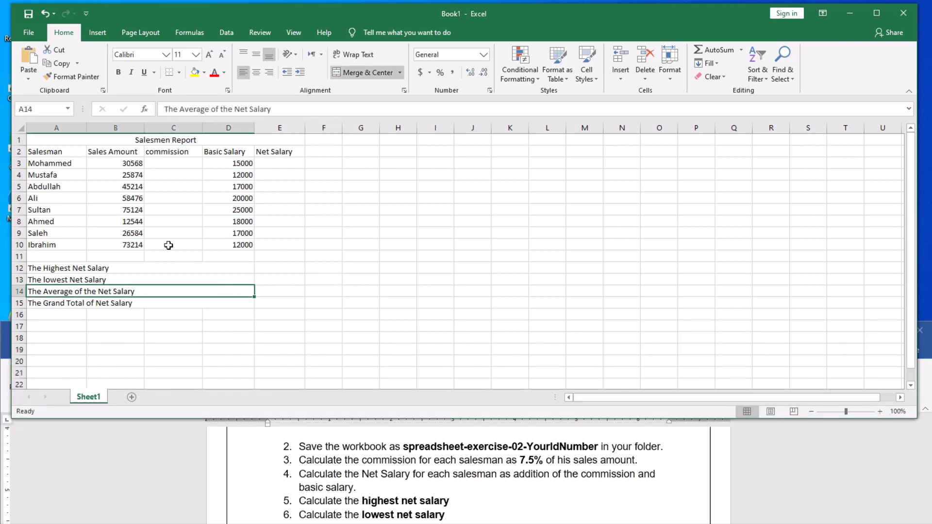
left_click(334, 247)
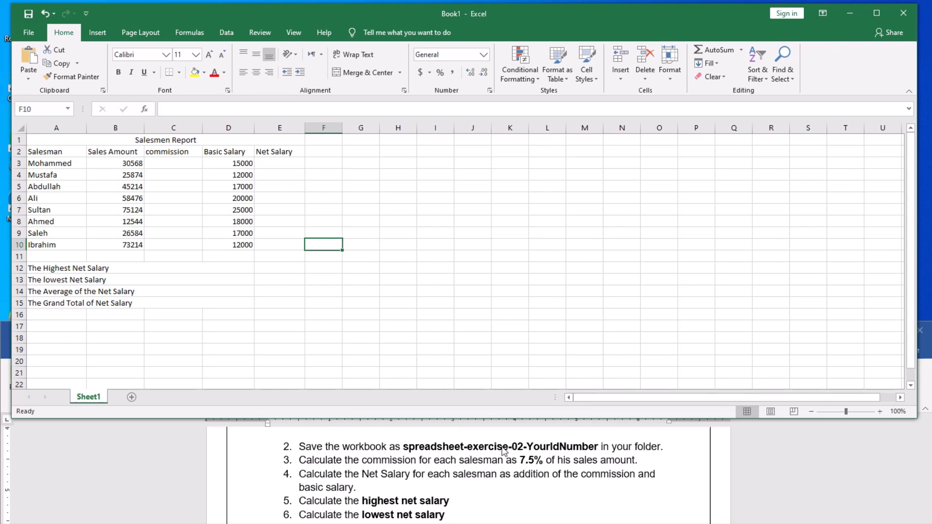
left_click(456, 281)
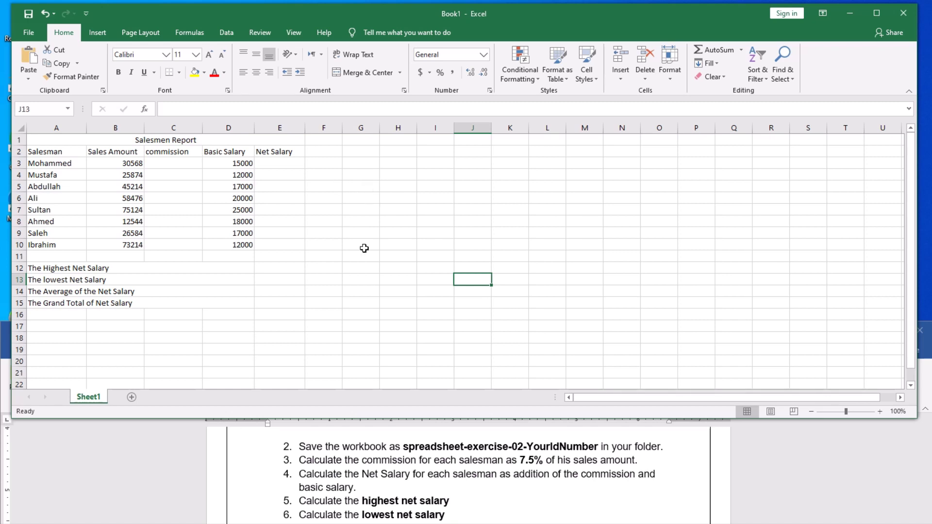
Start Save As and choose the Documents folder as the save location.
left_click(28, 34)
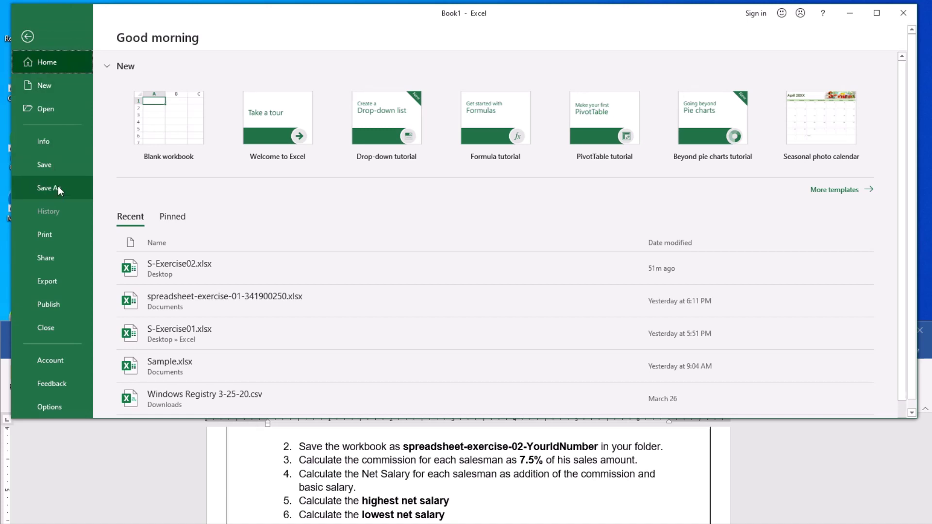
left_click(57, 189)
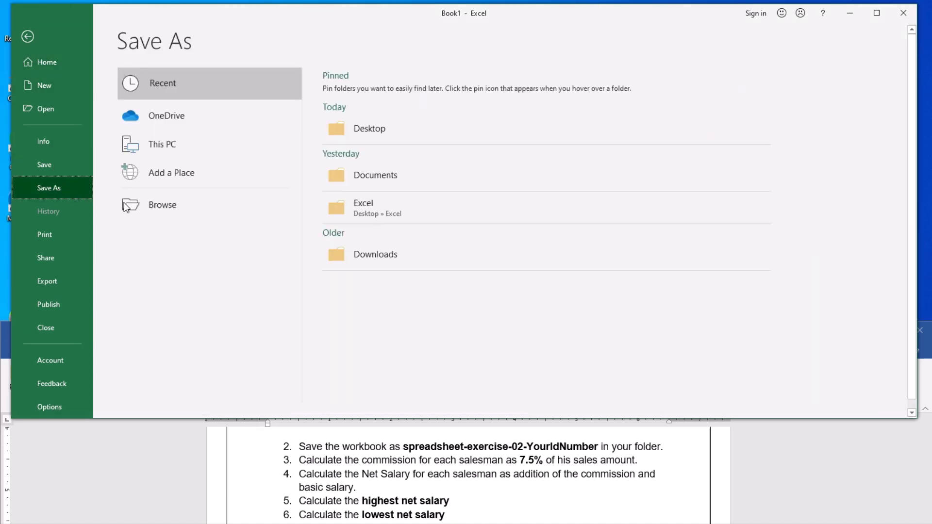
left_click(166, 207)
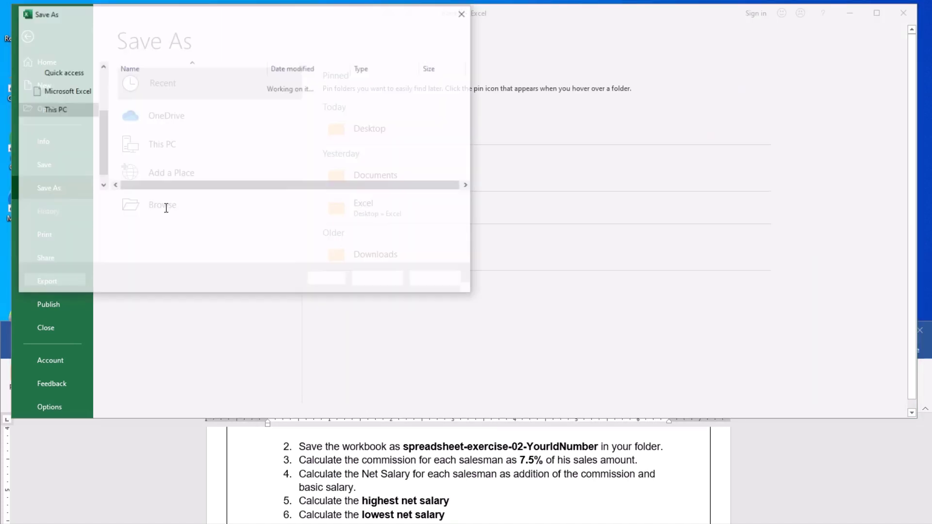
left_click_drag(103, 159, 107, 120)
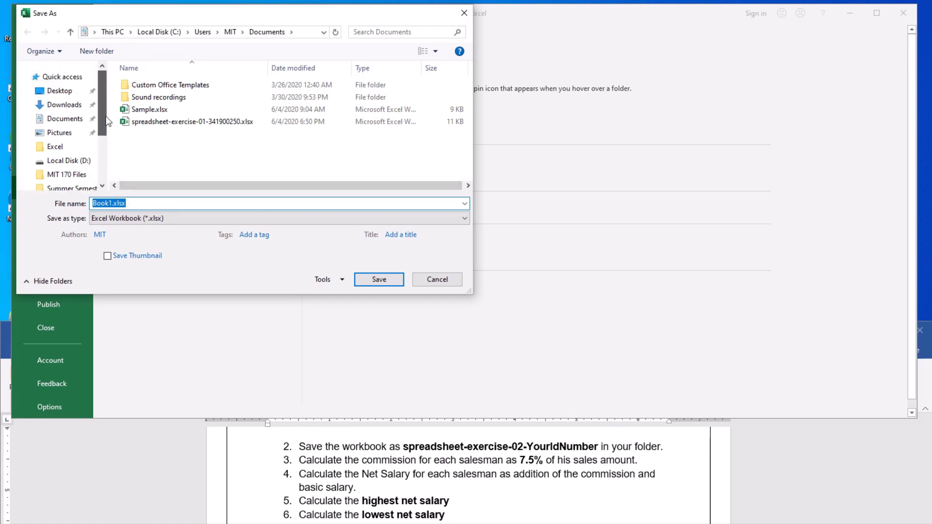
left_click(63, 122)
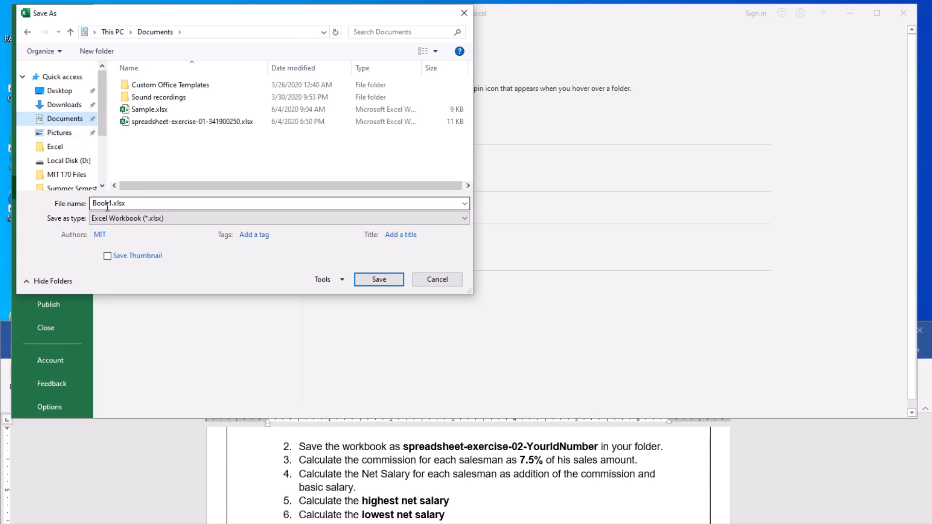
Save the workbook as spreadsheet-exercise-02 followed by the student ID number.
double_click(133, 204)
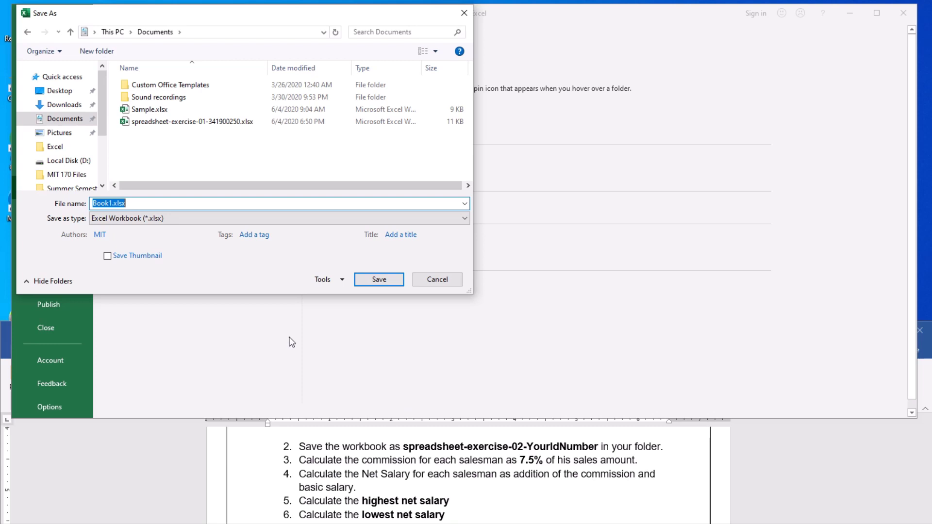
type("sp")
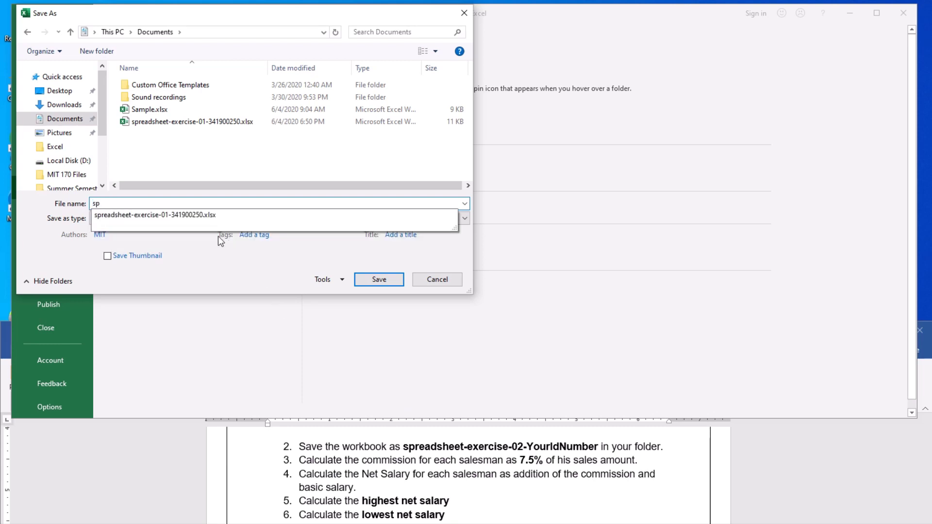
left_click(144, 215)
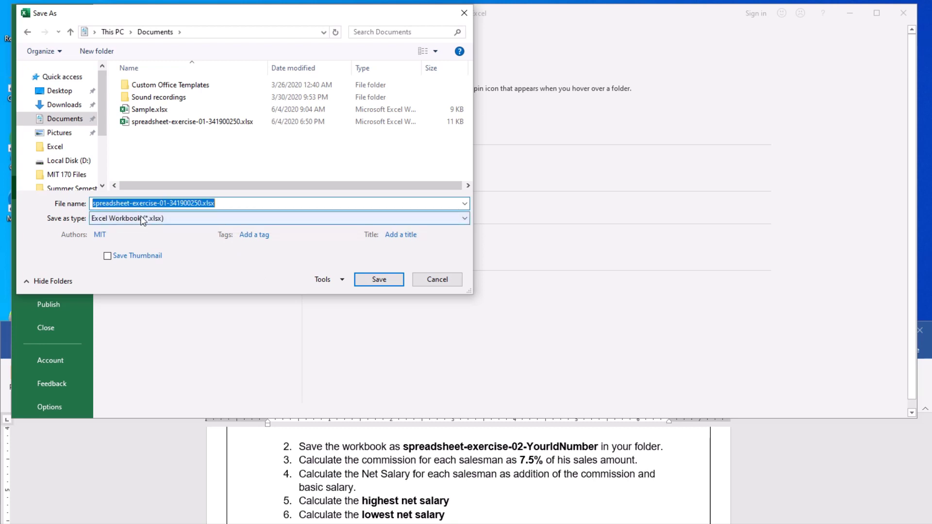
left_click(166, 204)
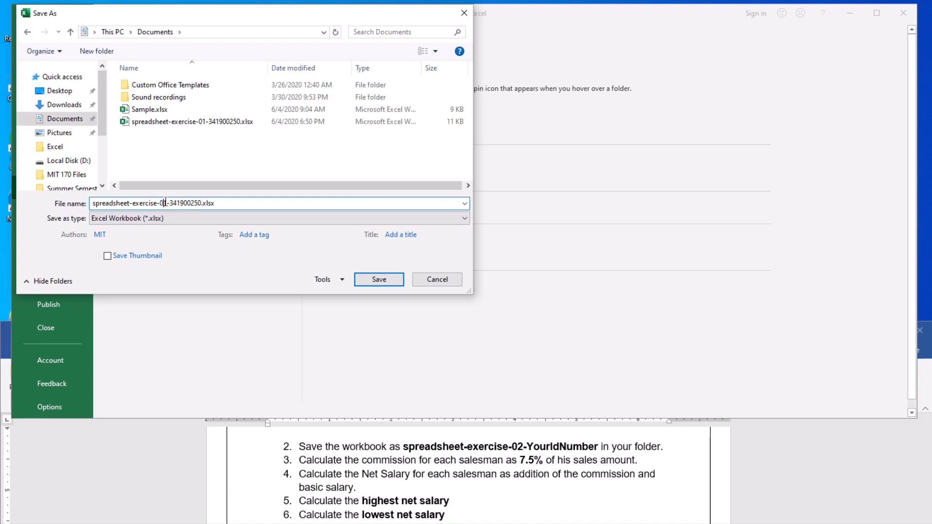
key("BackSpace")
type("2")
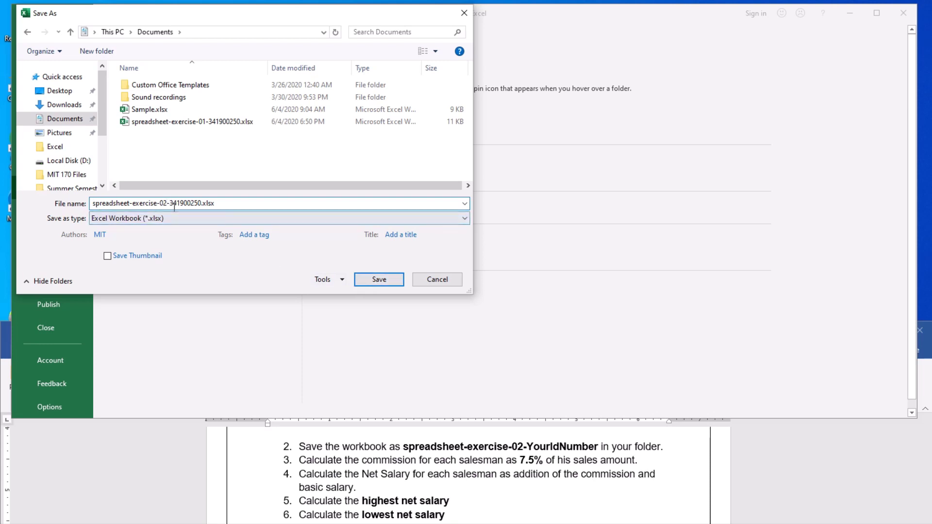
left_click(379, 280)
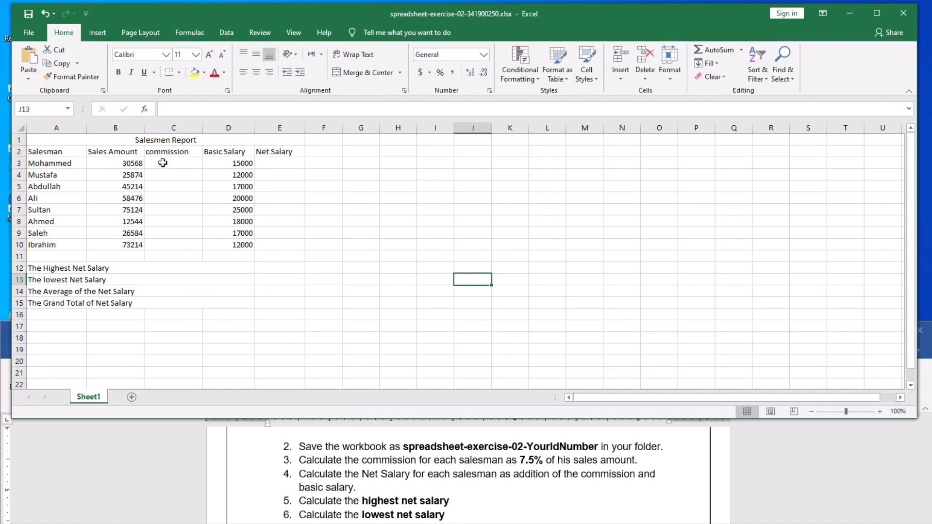
Begin a formula in commission cell C3 with an equals sign.
left_click(181, 163)
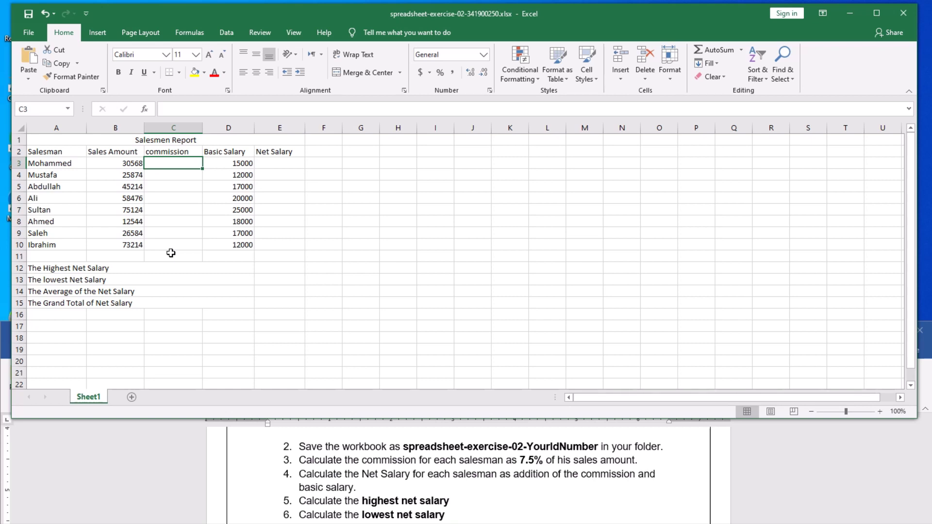
type("=")
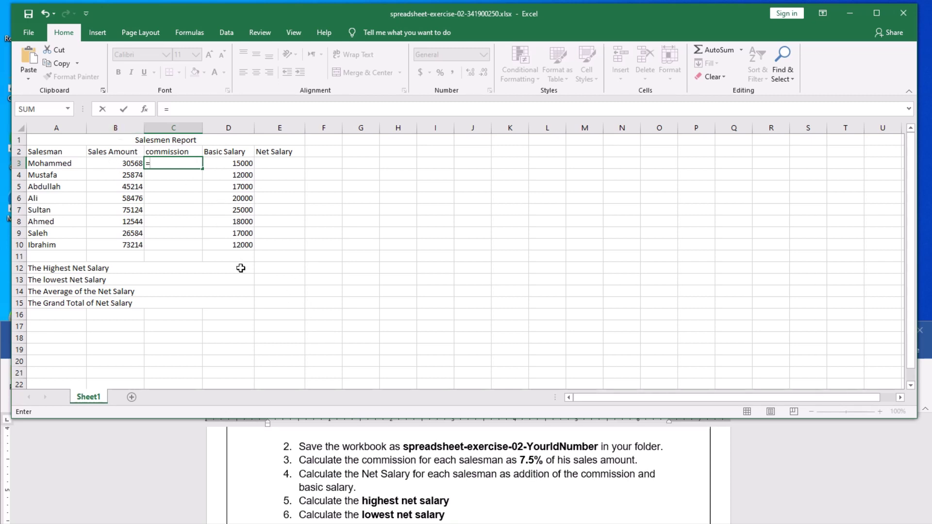
Complete C3's commission formula as =B3*7.5%, giving 2292.6 for the first salesman.
type("b3*7.")
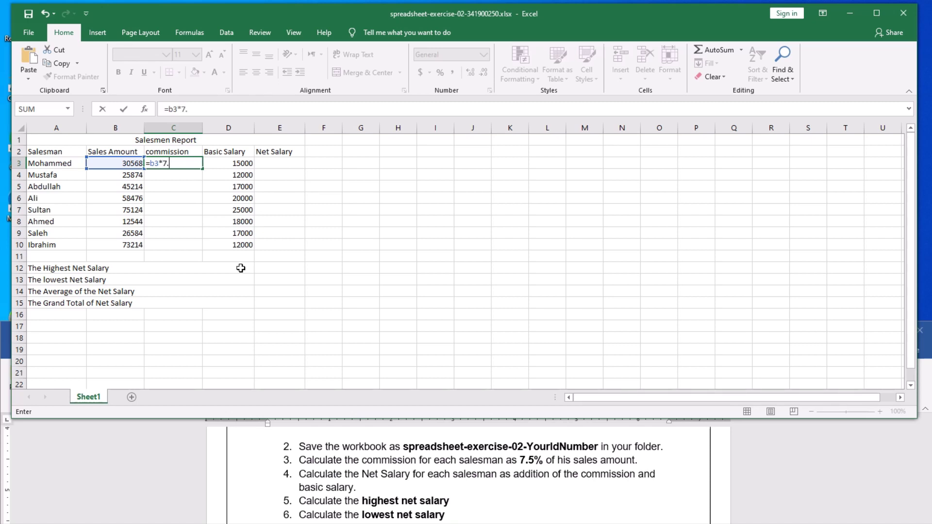
type("5%")
key("Return")
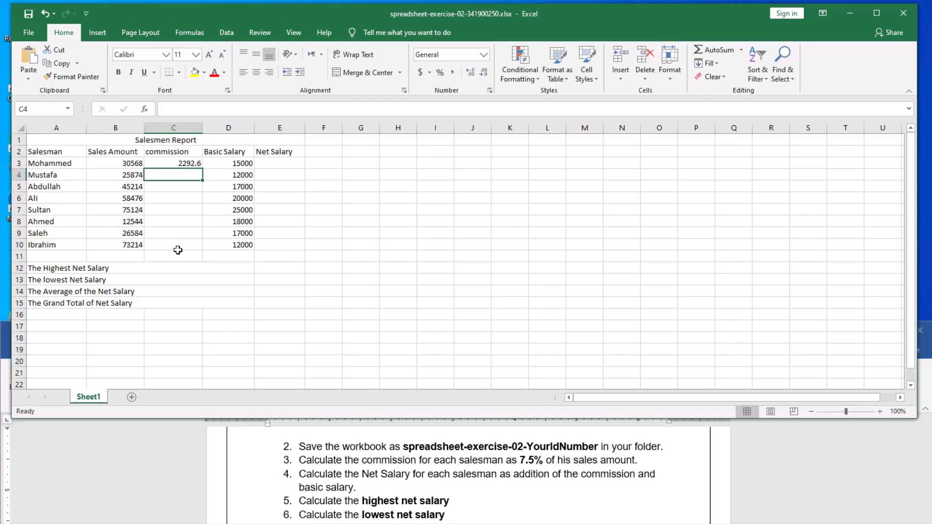
left_click(180, 162)
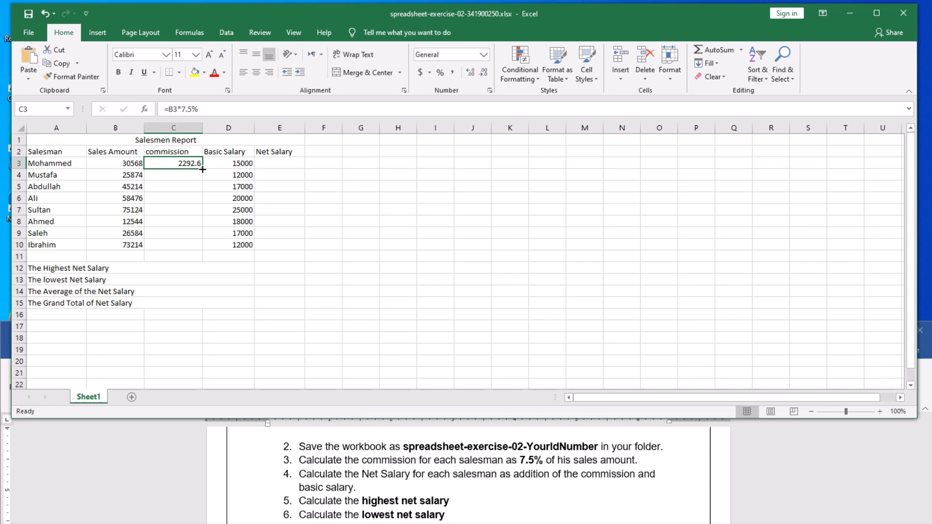
Fill the commission formula down to C10 (2292.6 to 5491.05) and save the workbook.
left_click_drag(203, 169, 201, 249)
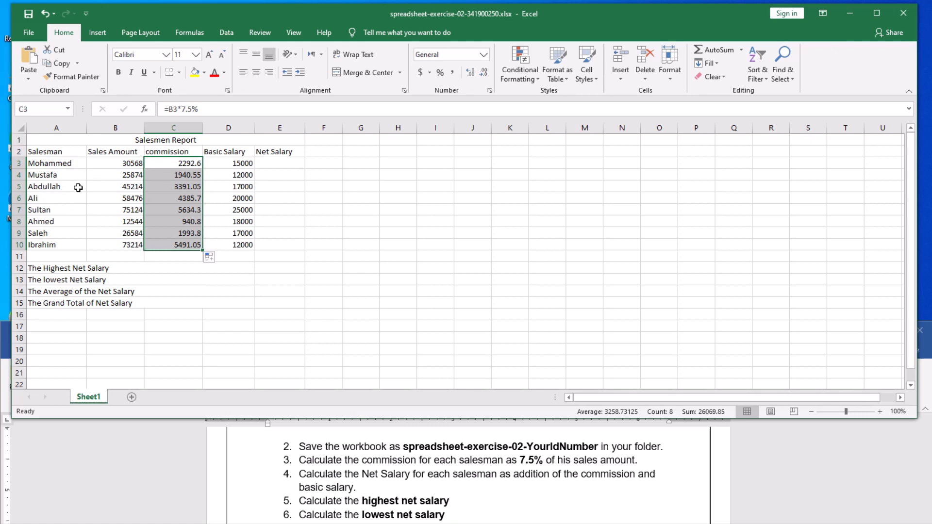
left_click(155, 185)
left_click(167, 163)
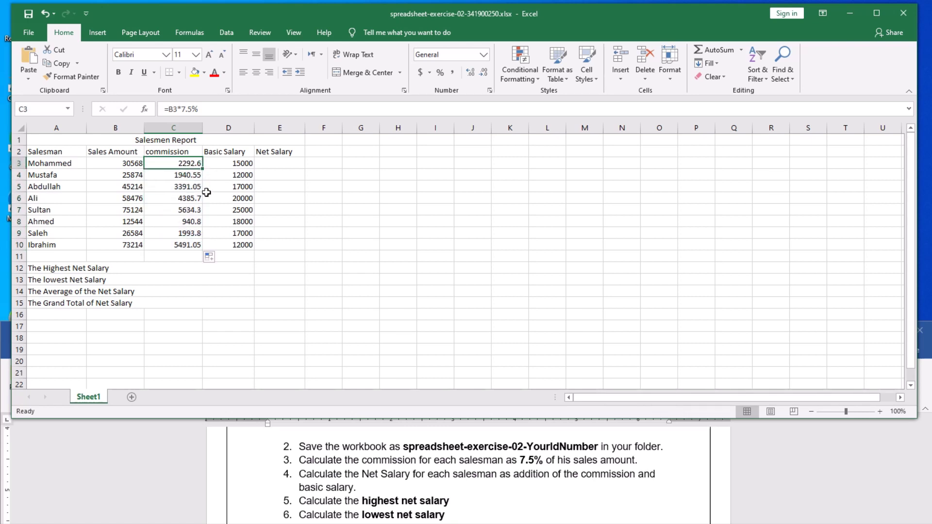
left_click(299, 278)
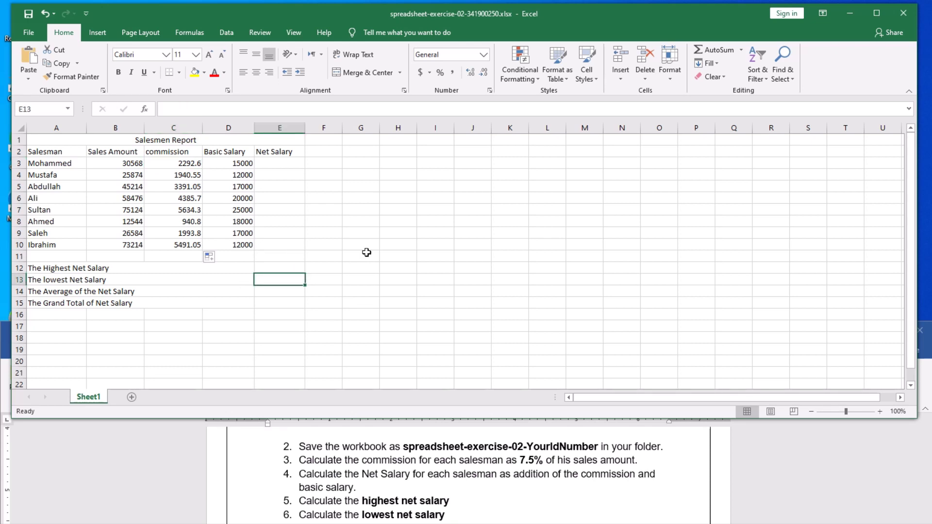
left_click(27, 16)
Enter =C3+D3 in Net Salary cell E3, giving 17292.6.
left_click(371, 262)
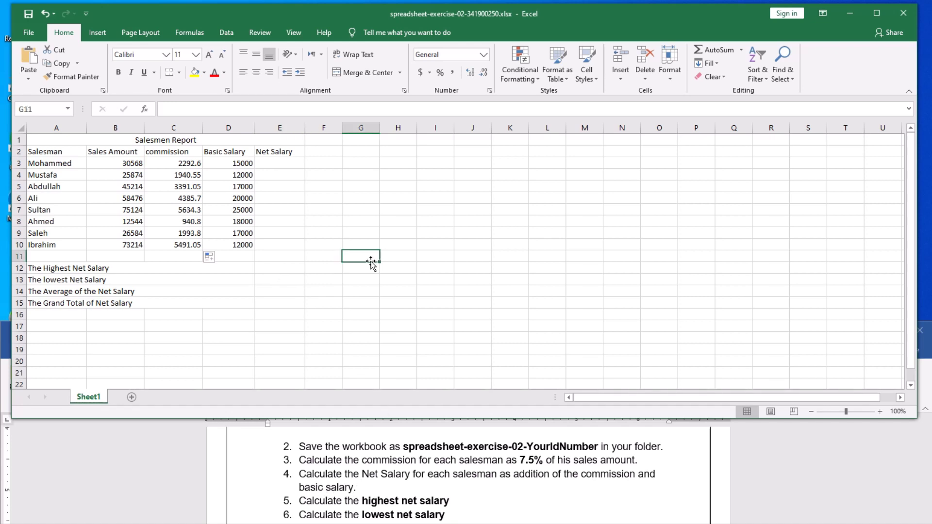
left_click(276, 166)
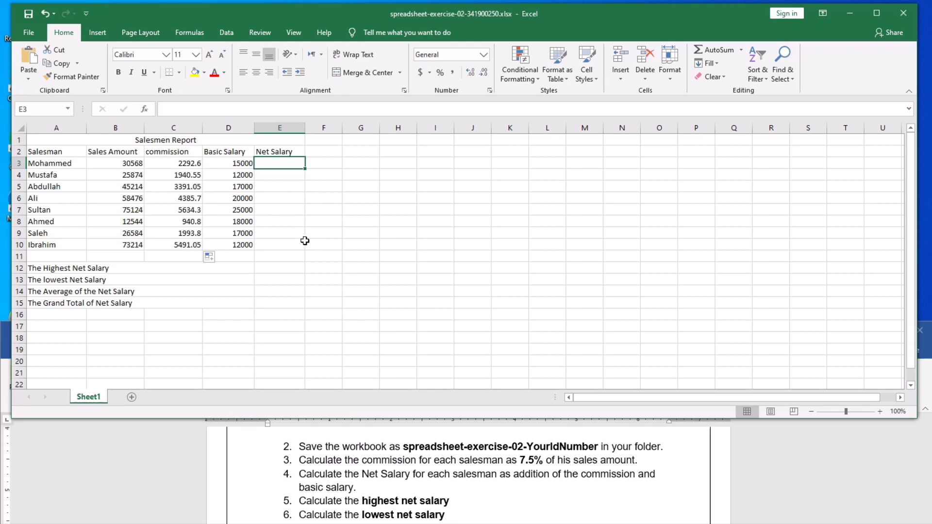
left_click(336, 235)
left_click(278, 163)
type("=")
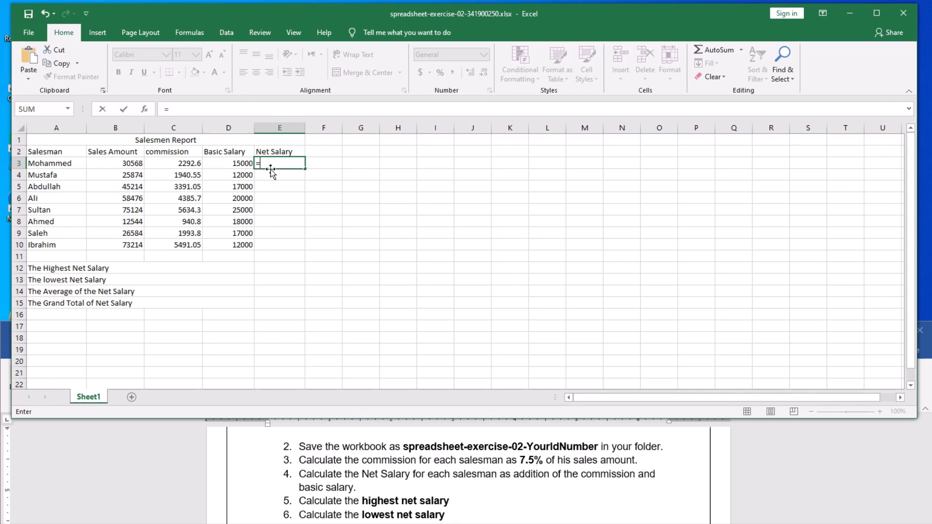
type("c3")
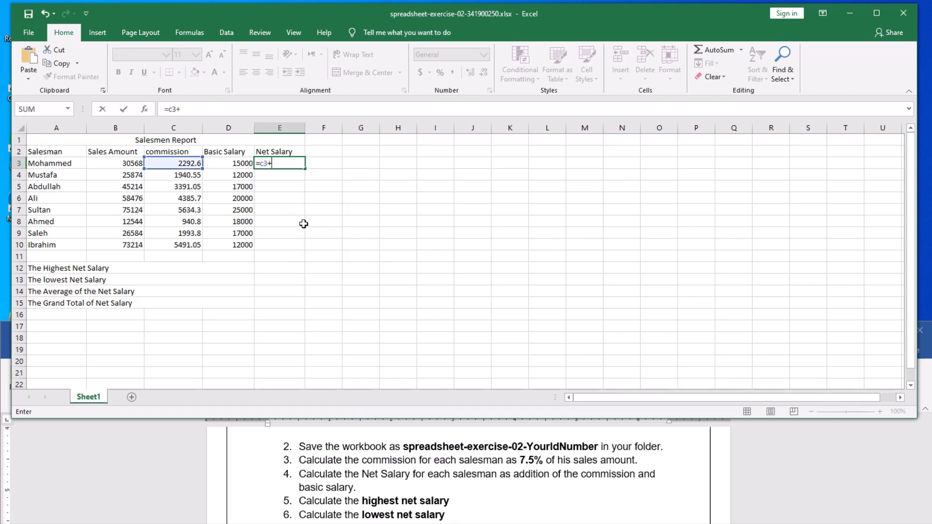
type("+d")
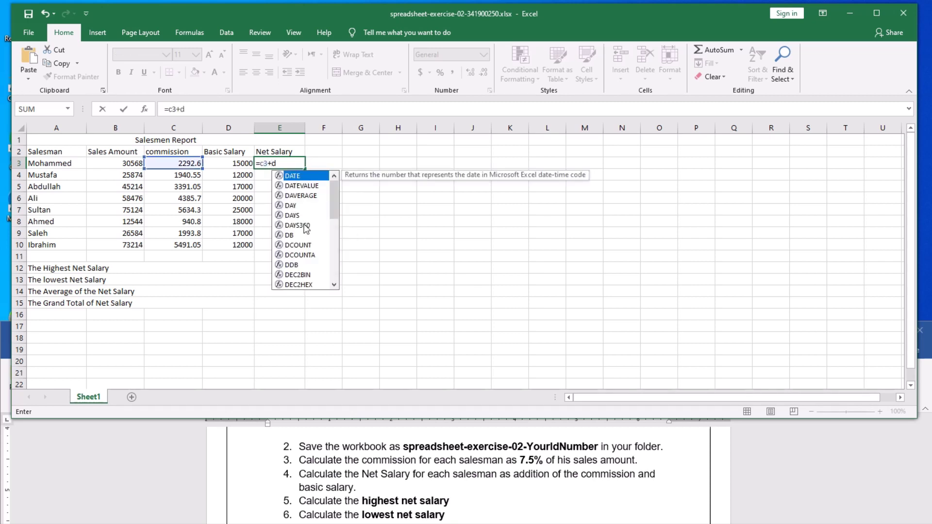
type("3")
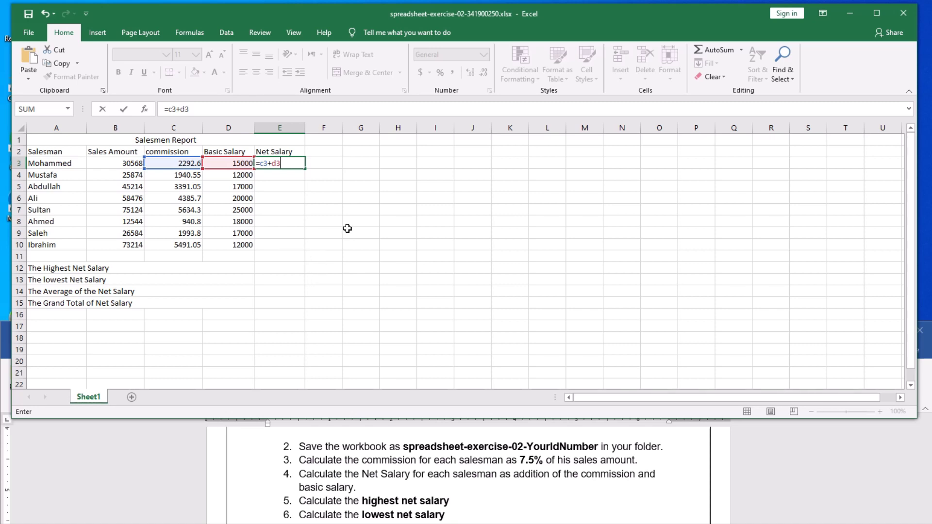
key("Return")
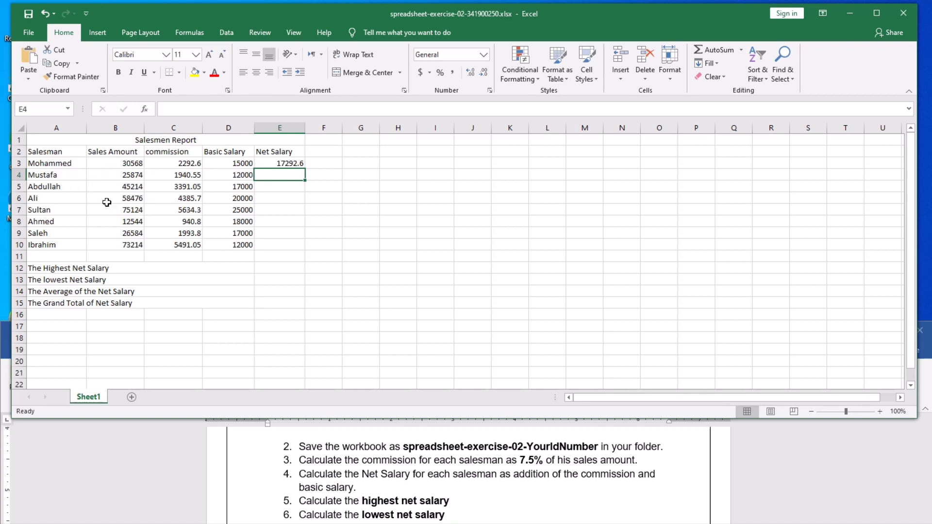
left_click(284, 163)
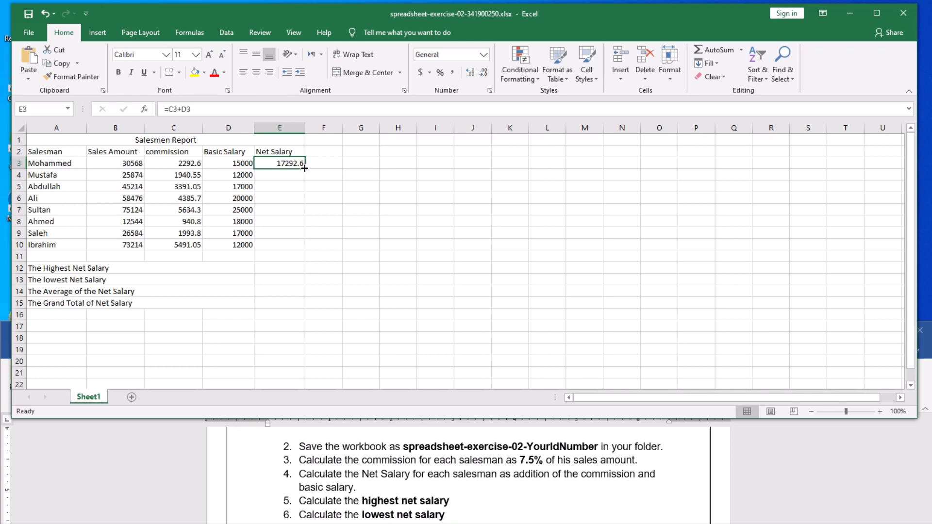
Fill the Net Salary formula from E3 down to E10, ending at 17491.05.
left_click_drag(304, 168, 304, 247)
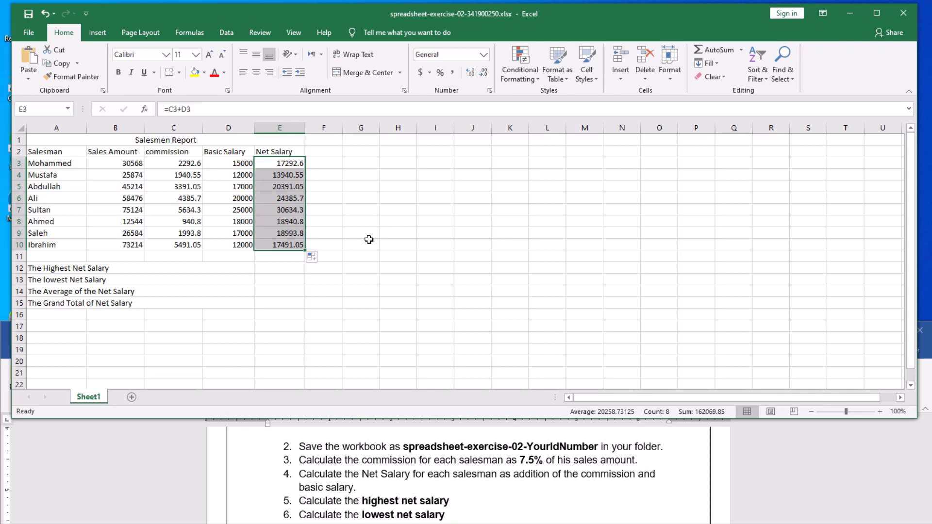
left_click(413, 226)
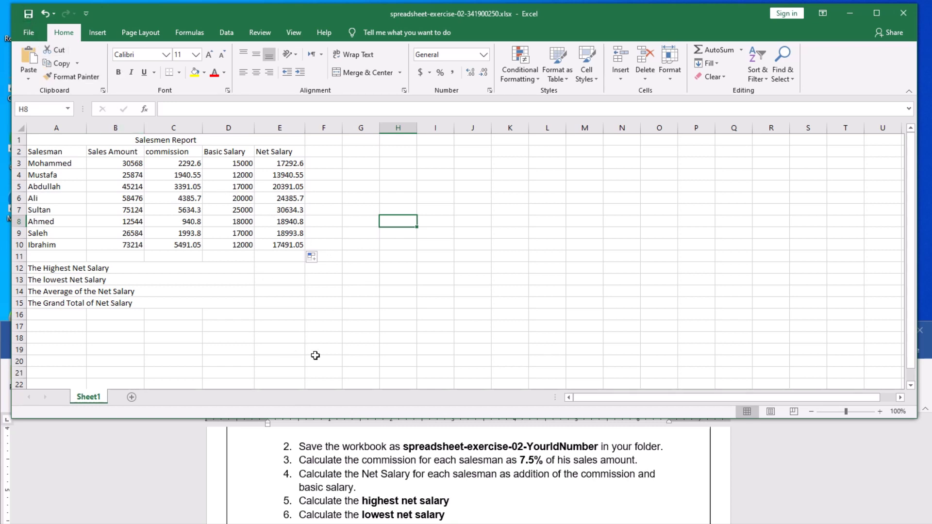
scroll(355, 501, "down", 1)
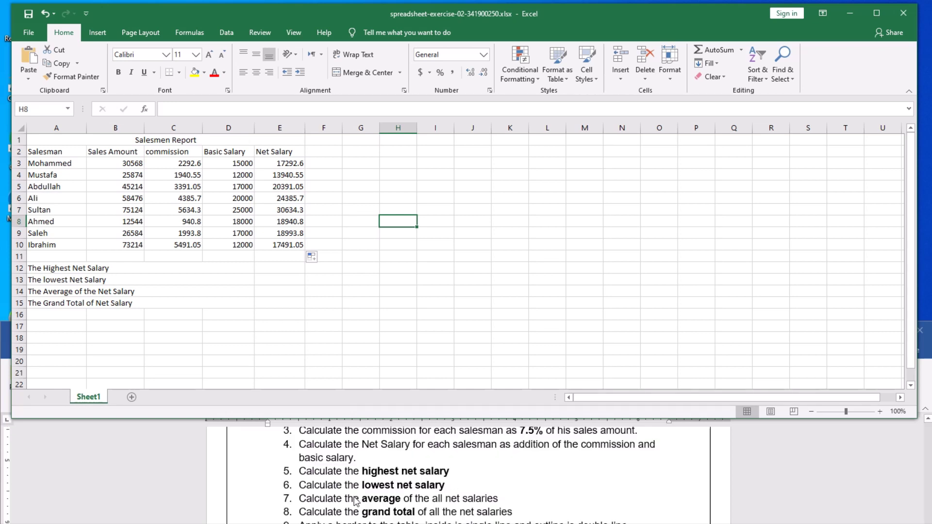
scroll(356, 501, "down", 1)
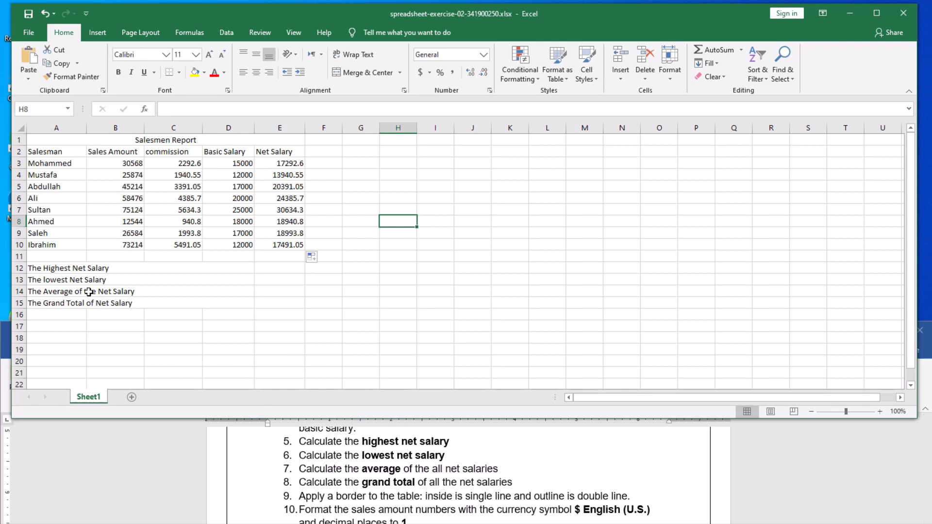
left_click(69, 268)
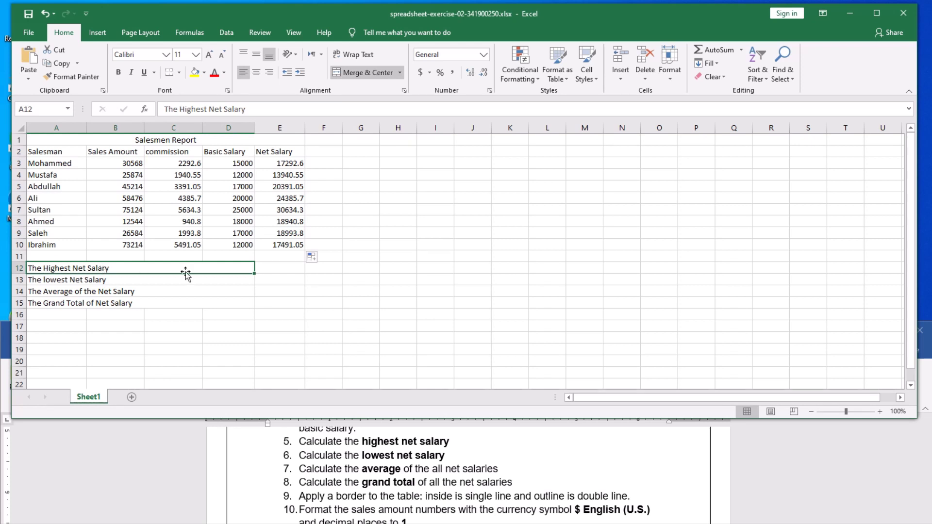
left_click(269, 268)
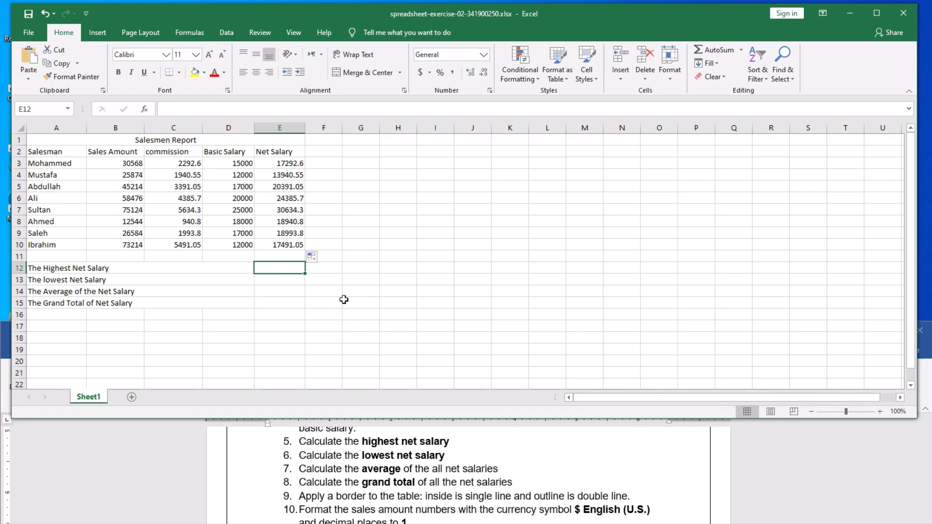
Enter =max(e3:e10) in E12 to return the highest net salary, 30634.3.
type("=")
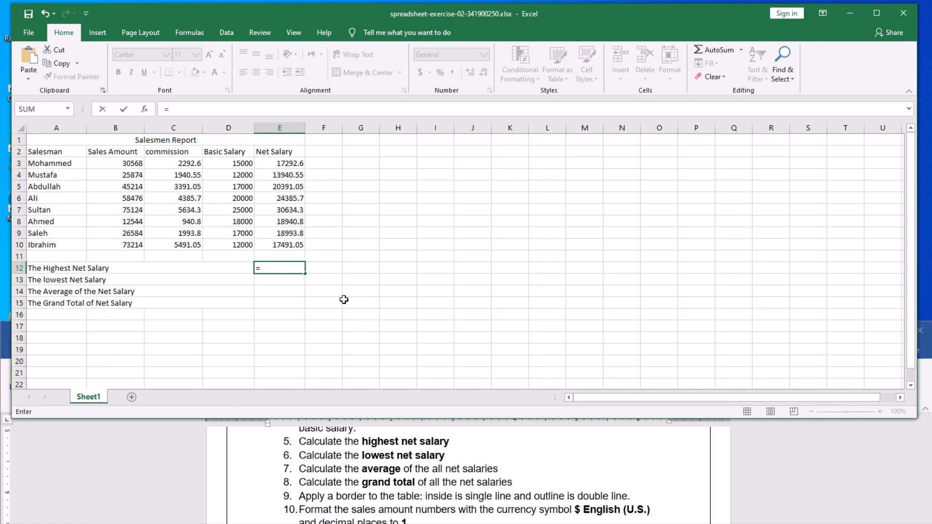
type("ma")
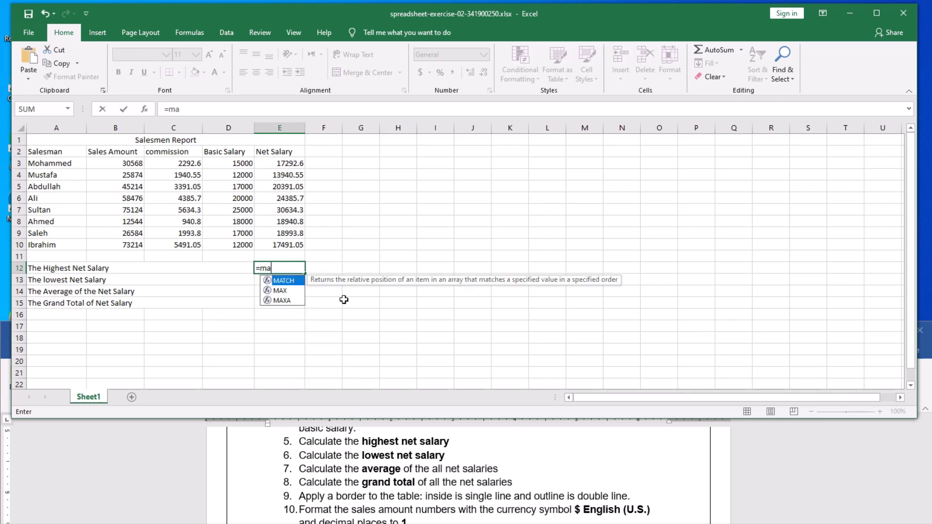
type("x")
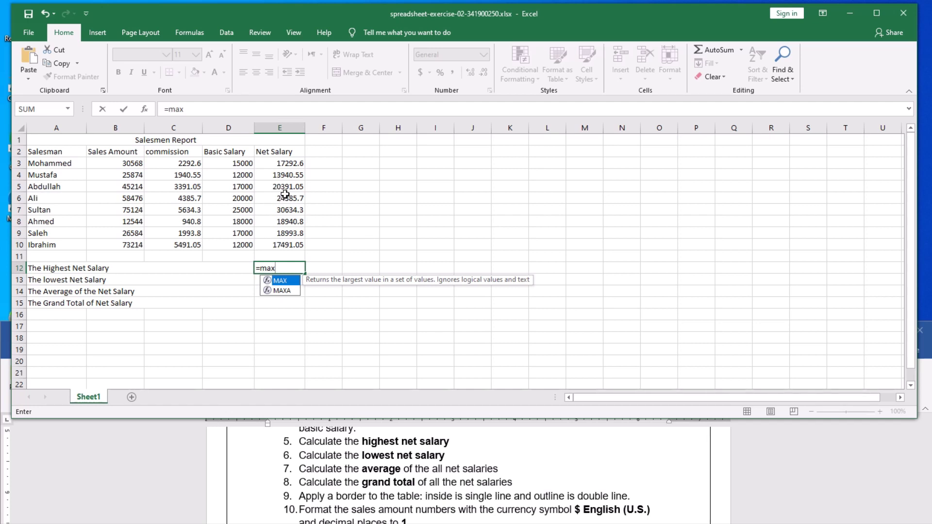
type("(")
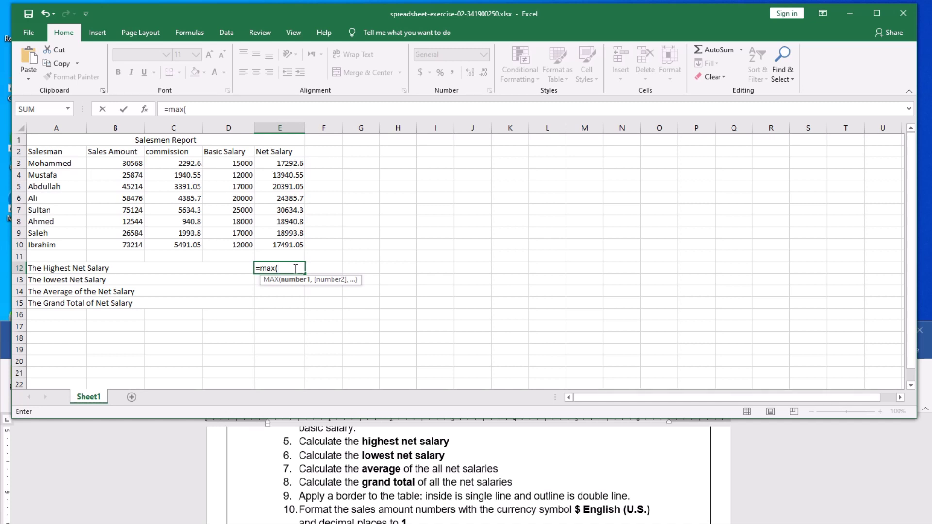
type("e3:")
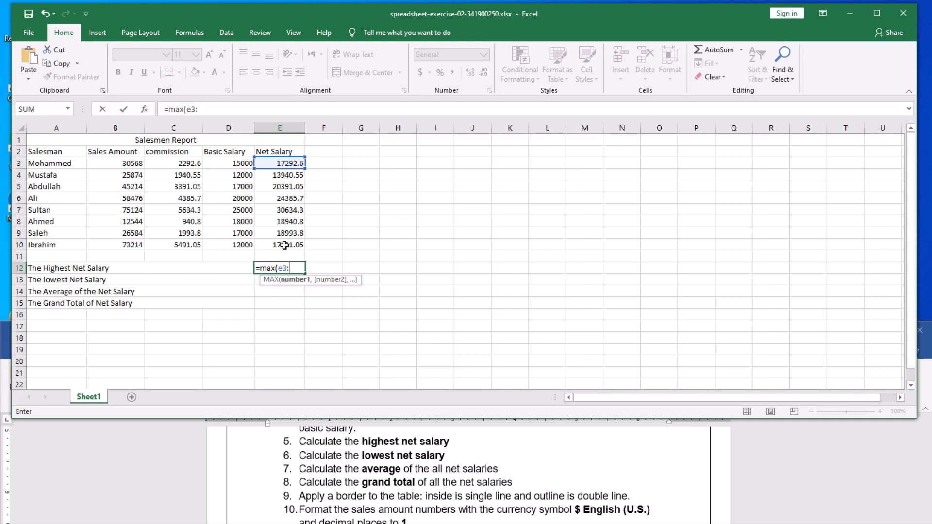
type("e10")
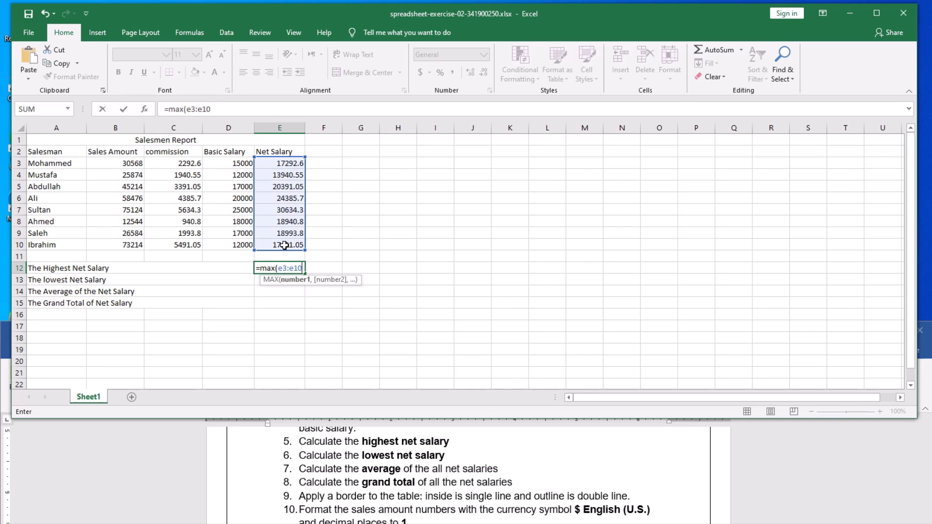
type(")")
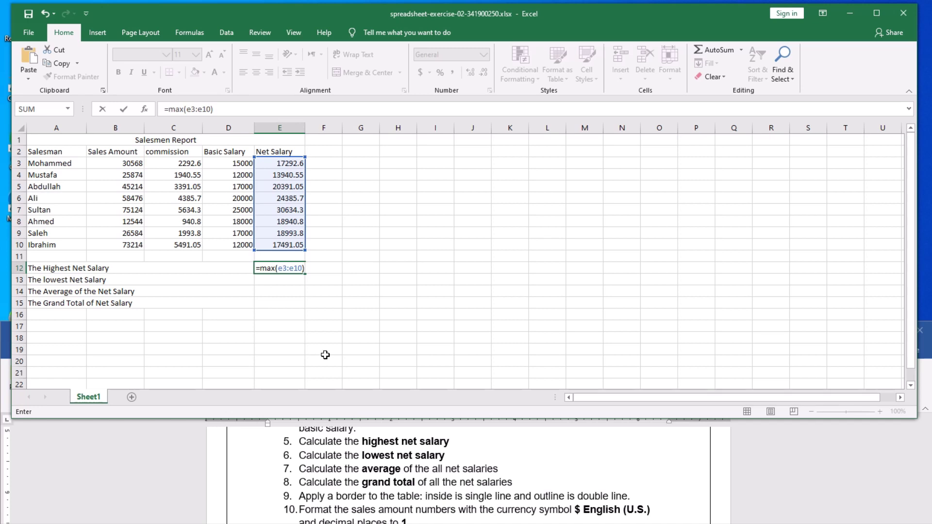
key("Return")
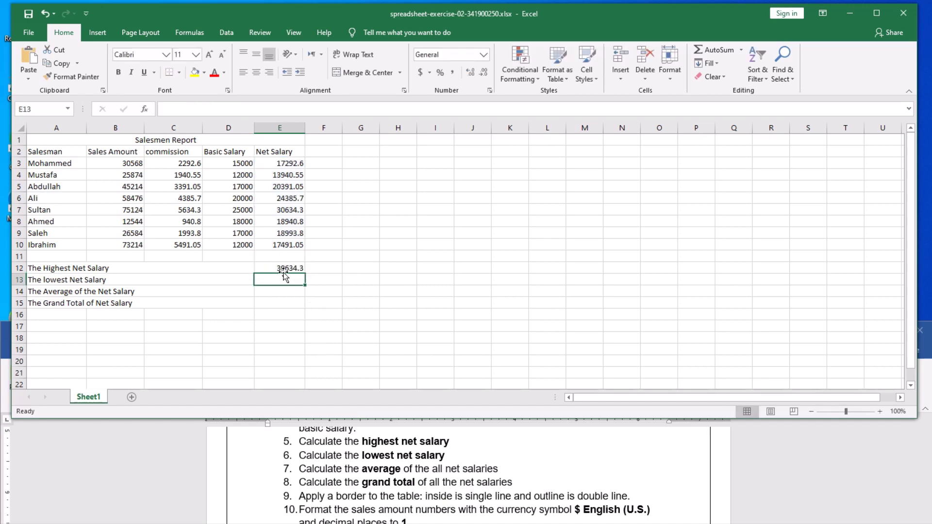
Check E12's MAX formula, save the workbook, and select E13 for the lowest net salary.
left_click(266, 268)
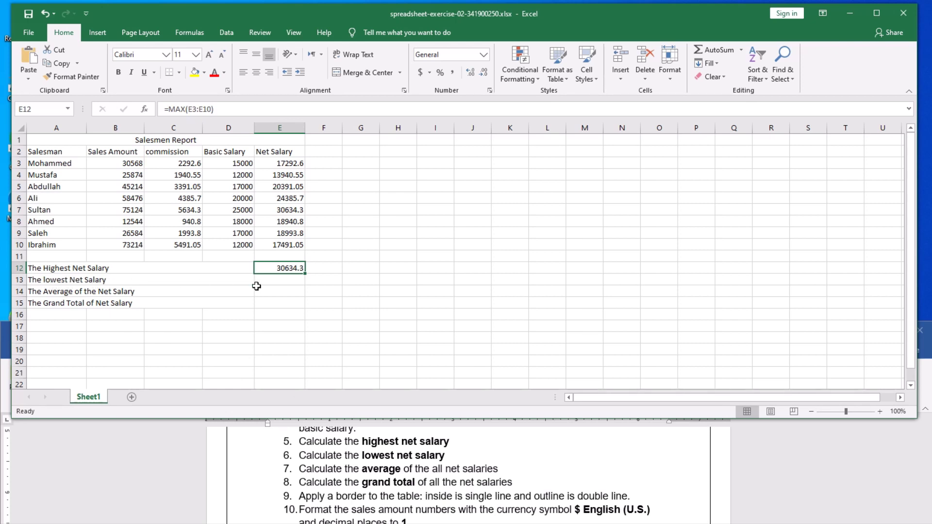
left_click(28, 15)
left_click(171, 282)
left_click(273, 283)
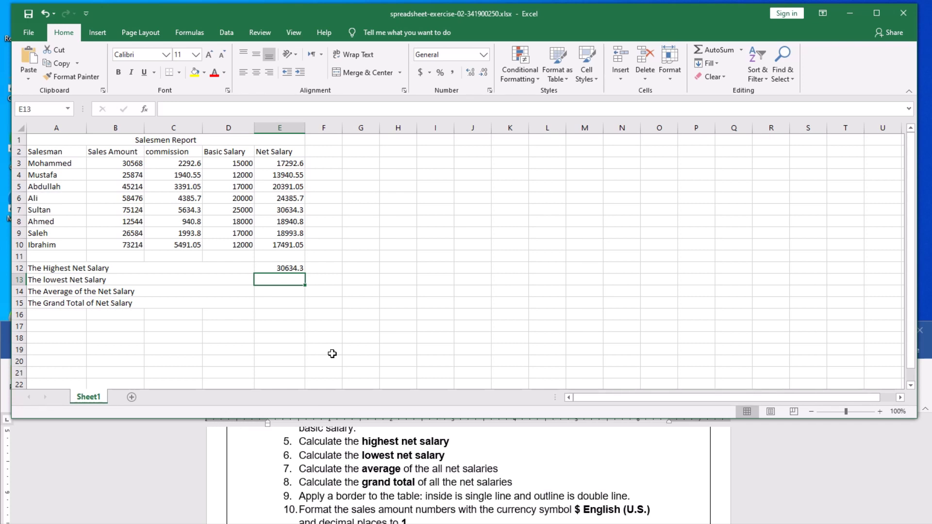
Enter =min(e3:e10) in E13, returning 13940.55 as the lowest net salary.
type("=")
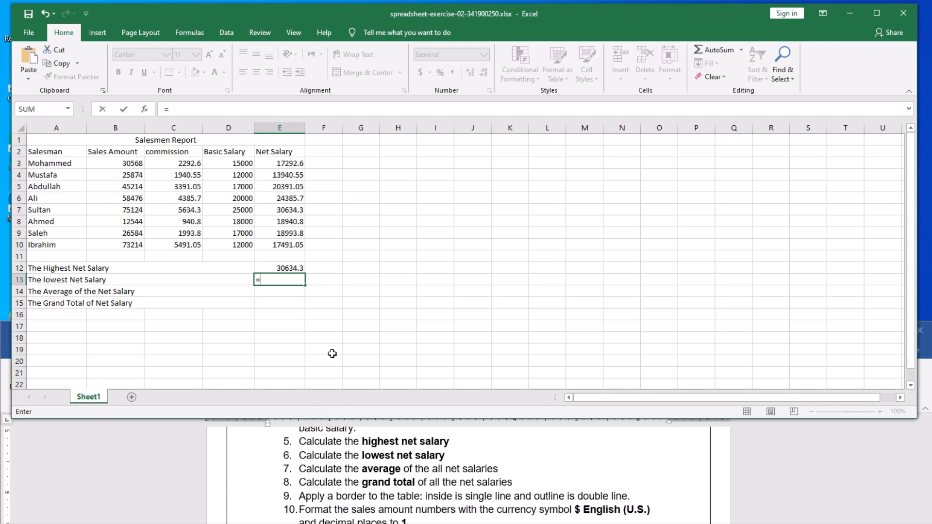
type("min")
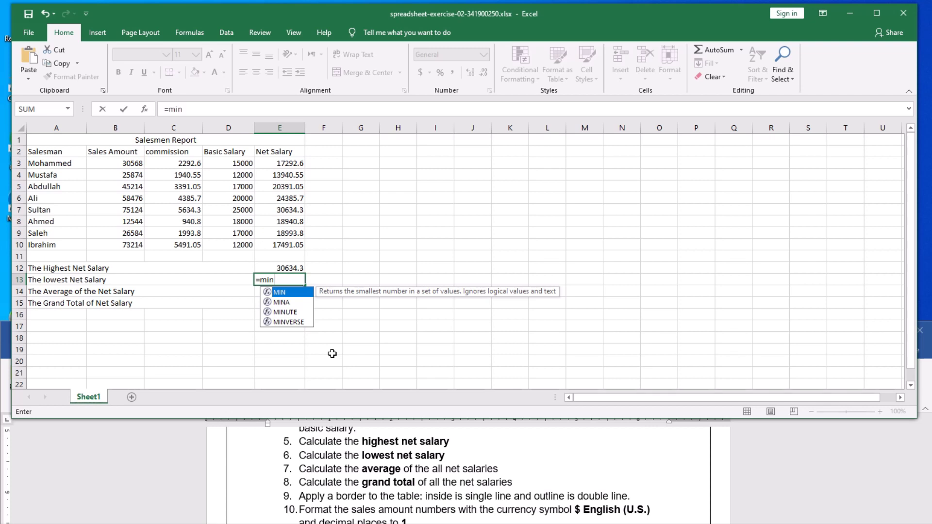
type("(")
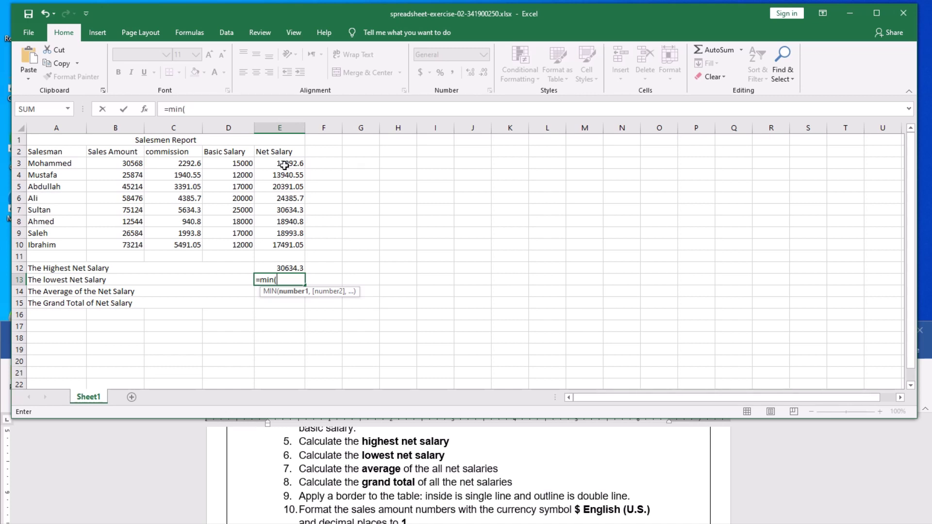
type("e3")
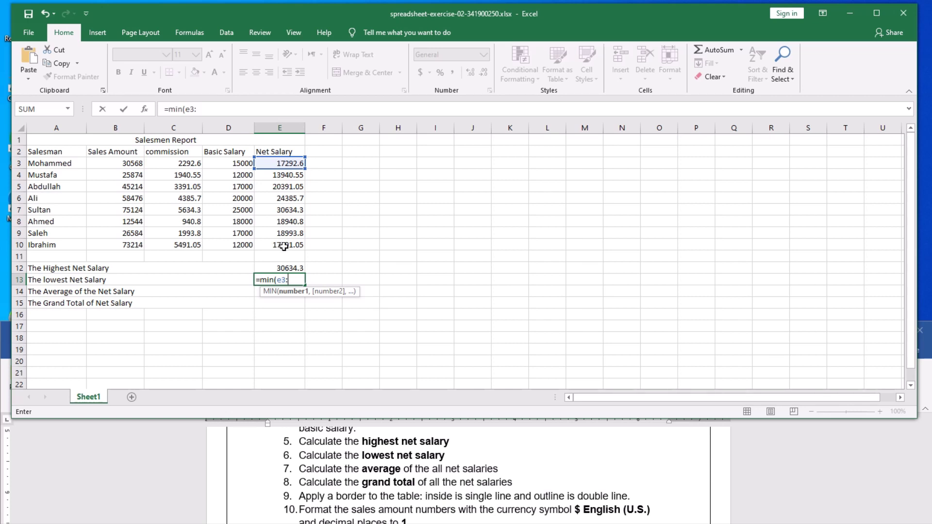
type(":e")
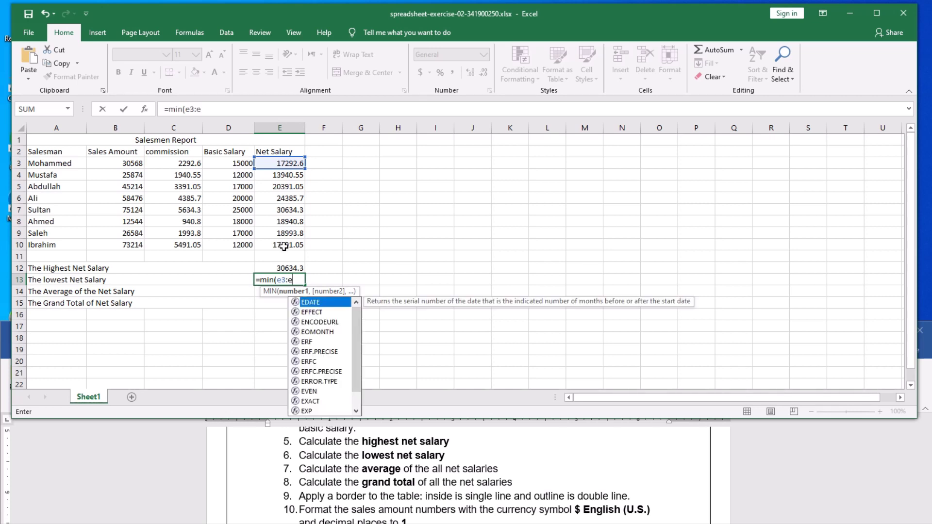
type("10")
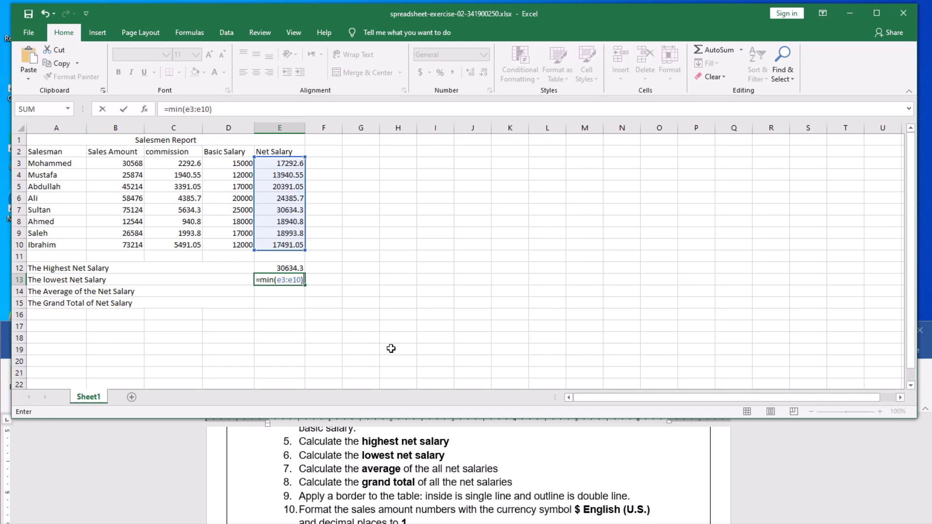
key("Return")
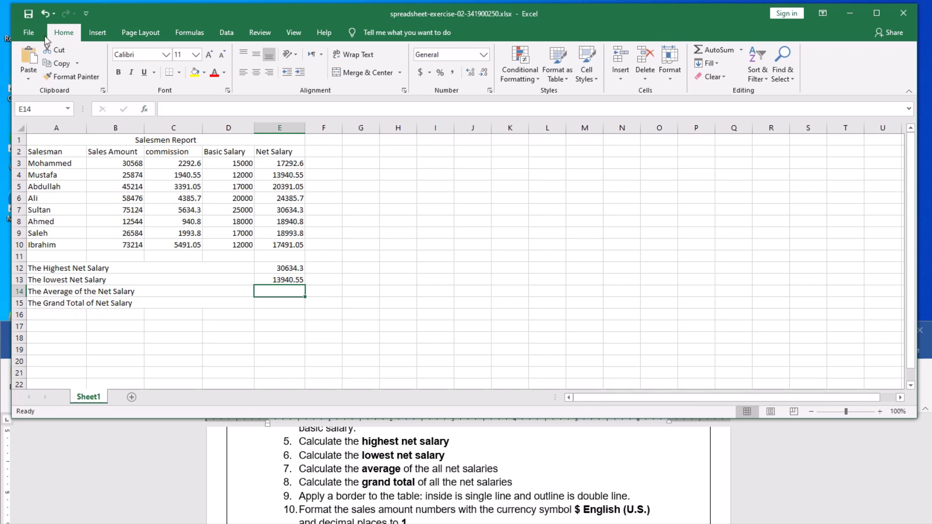
Save the workbook and select E14 for the average net salary.
left_click(28, 16)
left_click(215, 293)
left_click(277, 294)
Enter =average(e3:e10) in E14, returning 20258.73125 as the average net salary.
type("=")
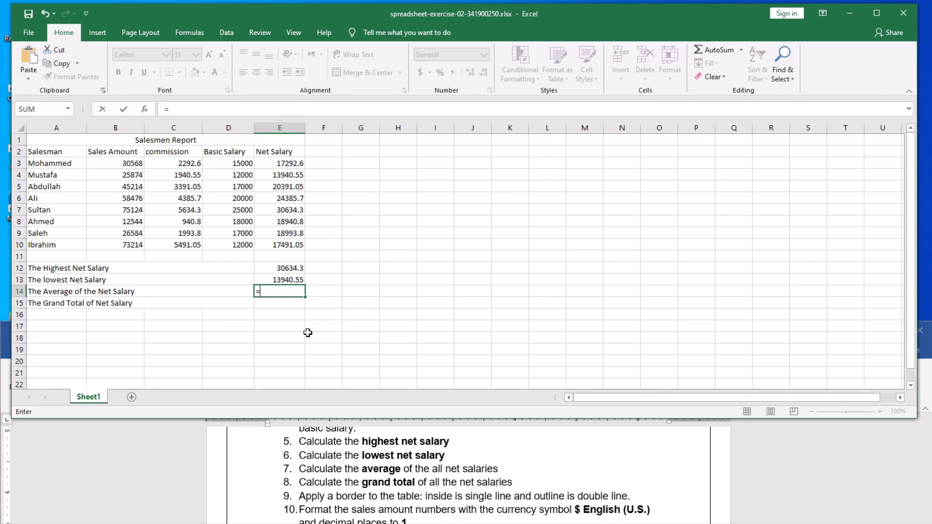
type("av")
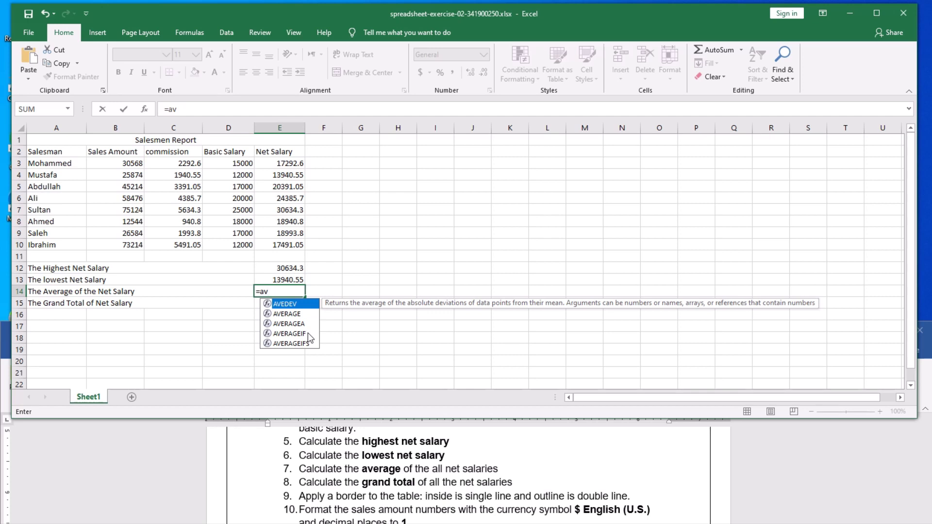
type("erage")
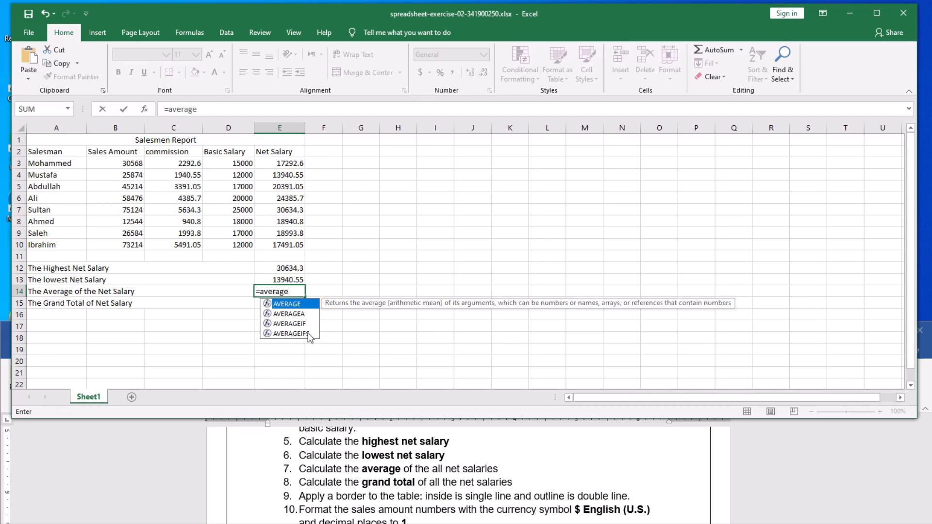
type("(")
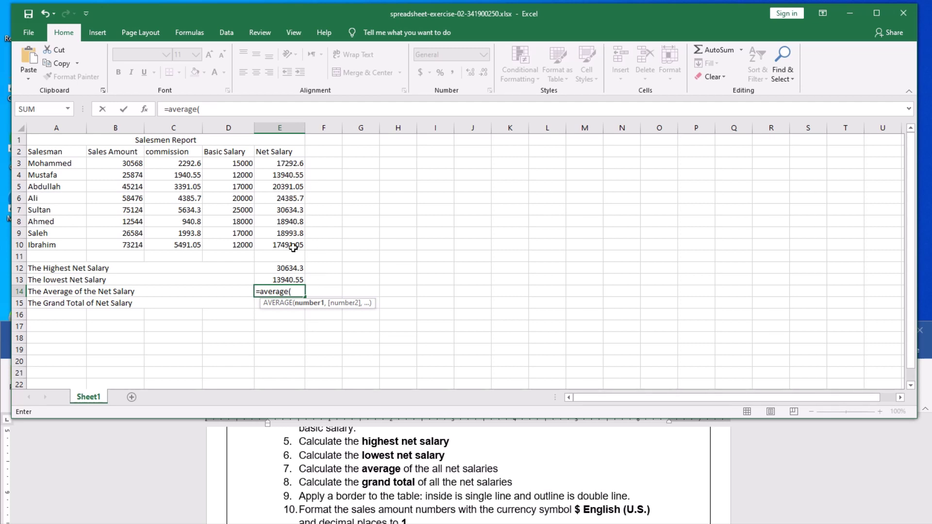
type("e3")
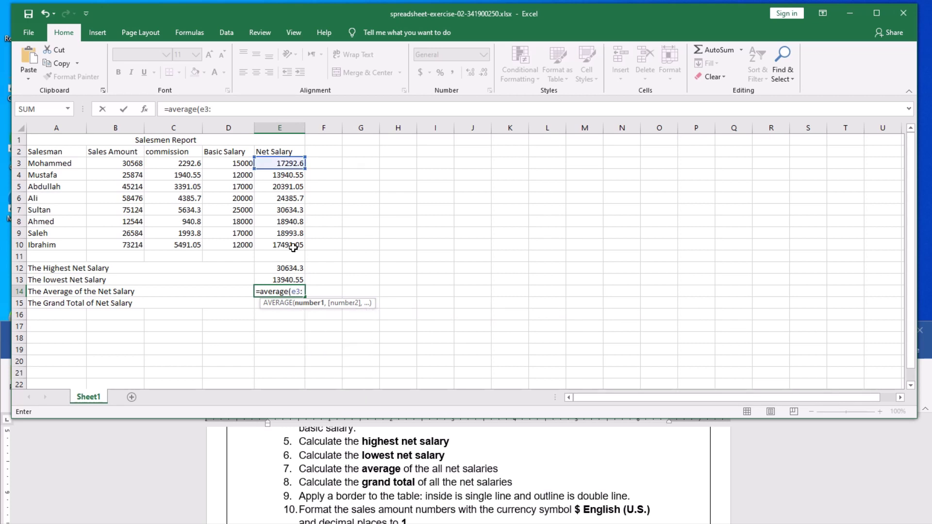
type(":e1")
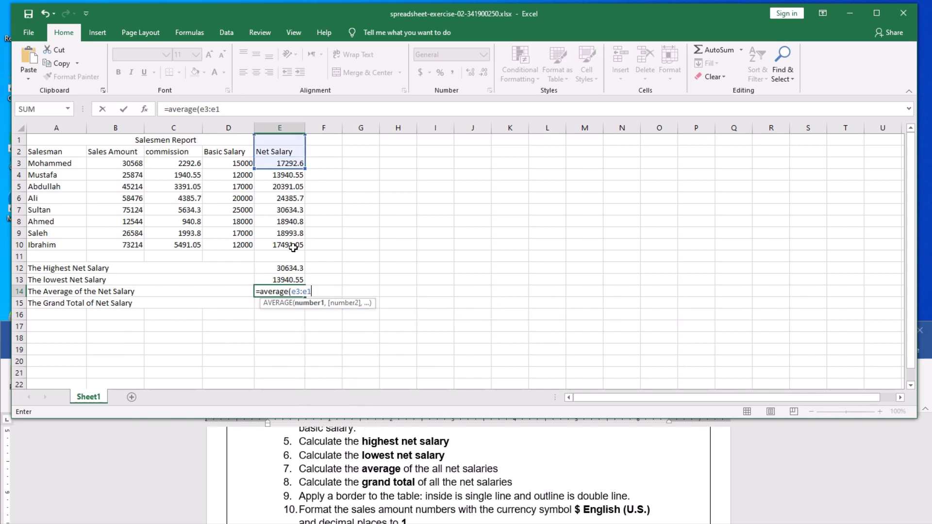
type("0)")
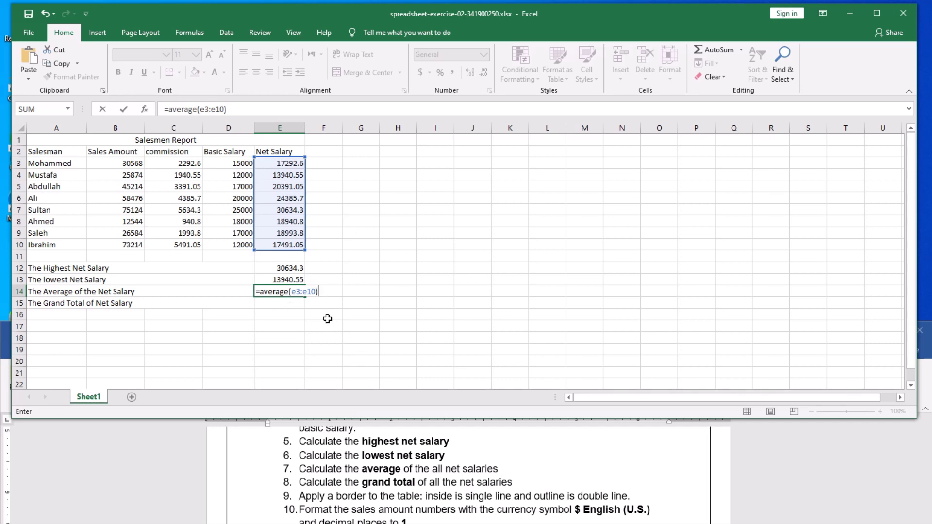
key("Return")
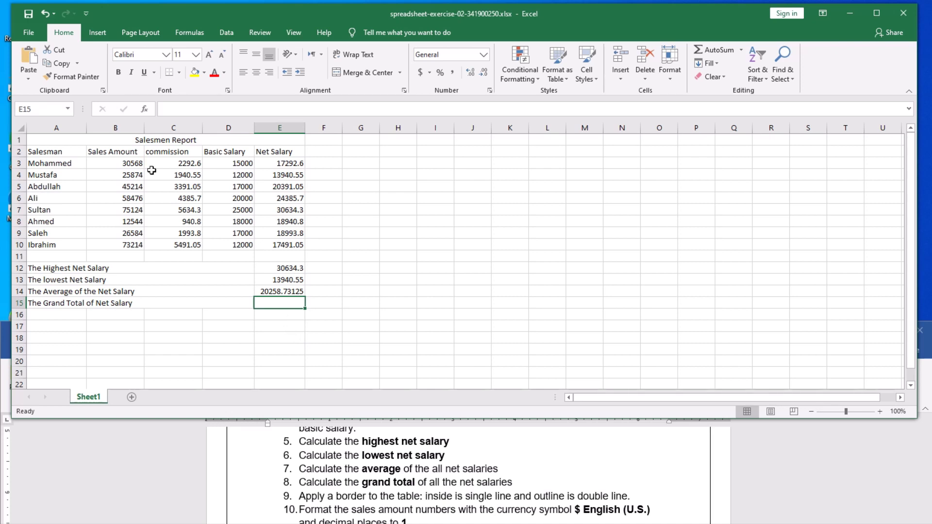
Save, then enter =sum(e3:e10) in E15 for a 162069.85 net salary grand total.
left_click(27, 16)
left_click_drag(283, 163, 279, 247)
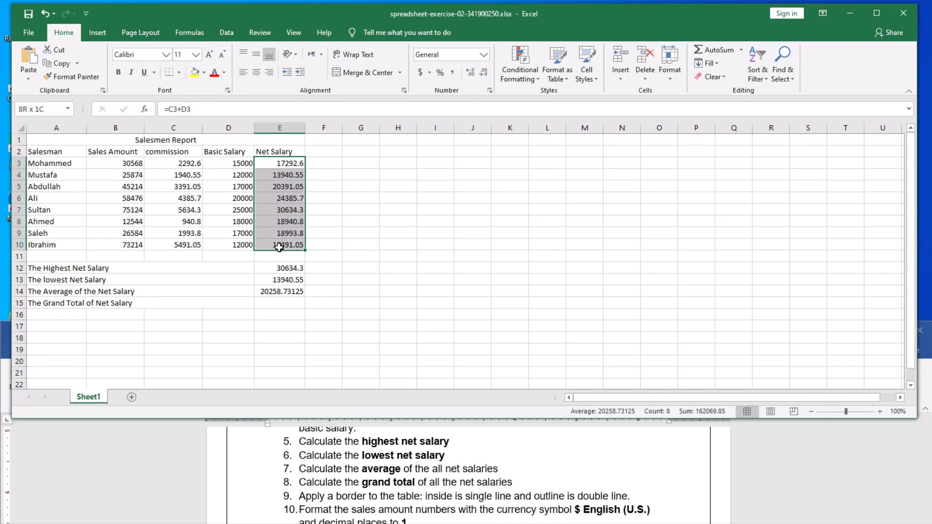
left_click(357, 221)
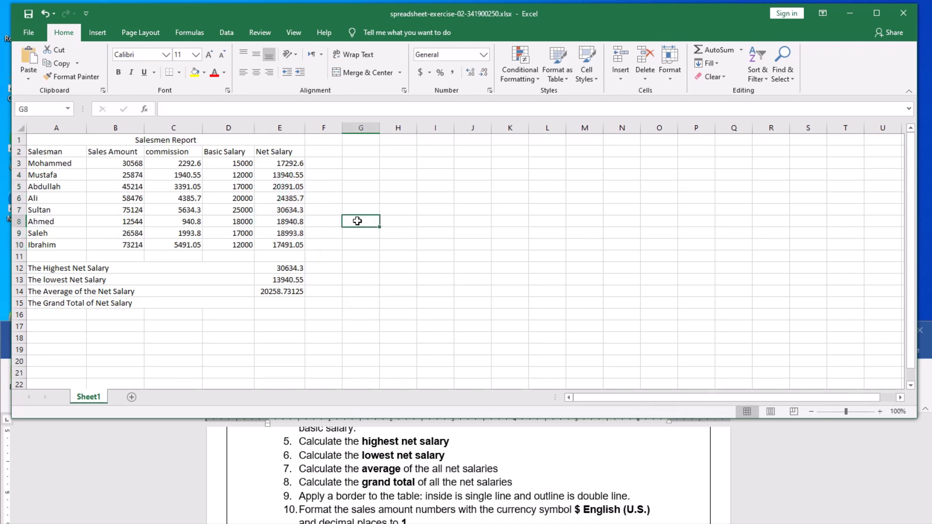
left_click(268, 303)
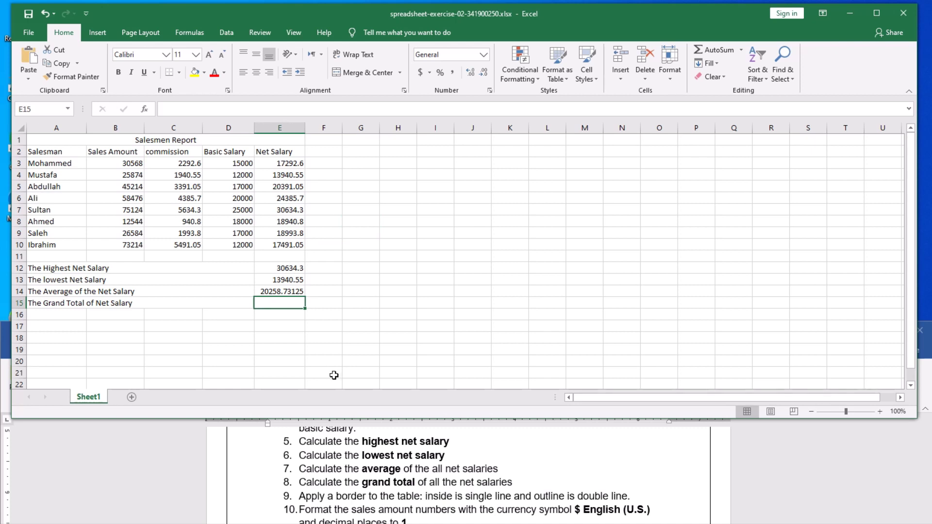
type("=")
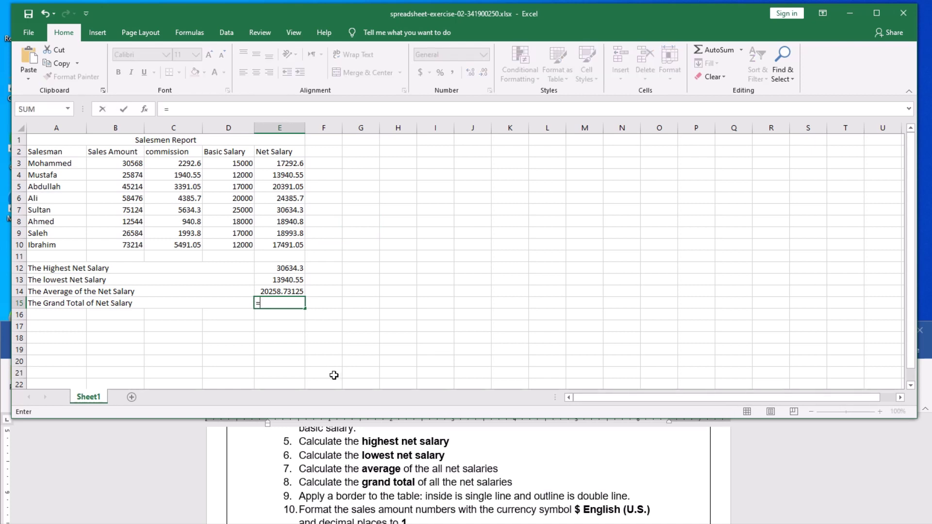
type("sum")
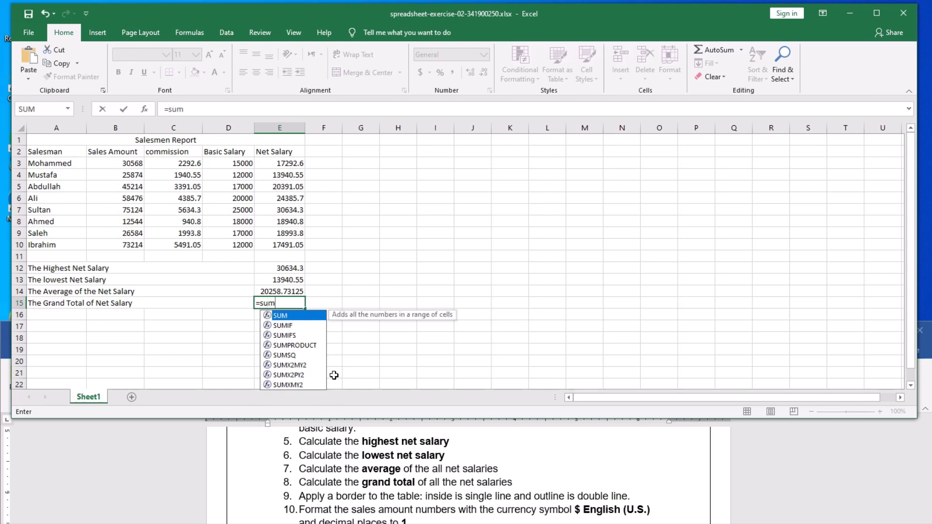
type("(")
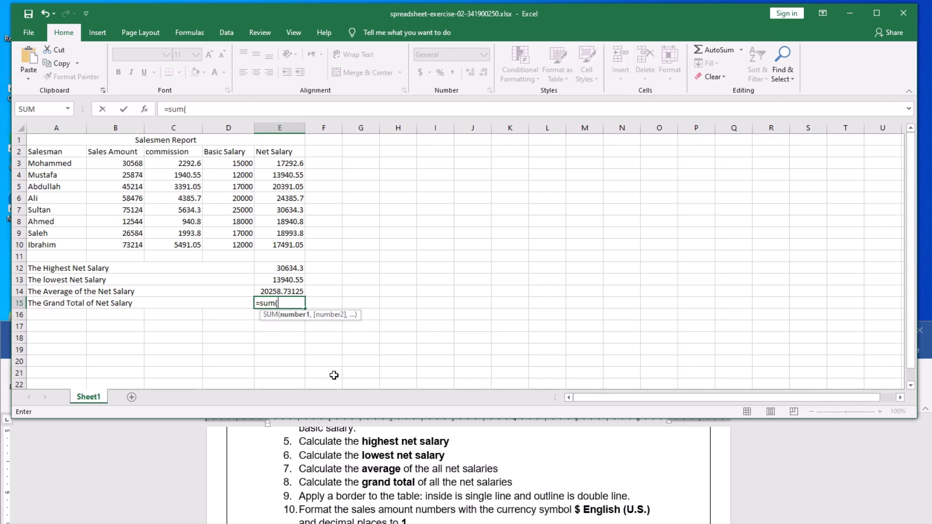
type("e3")
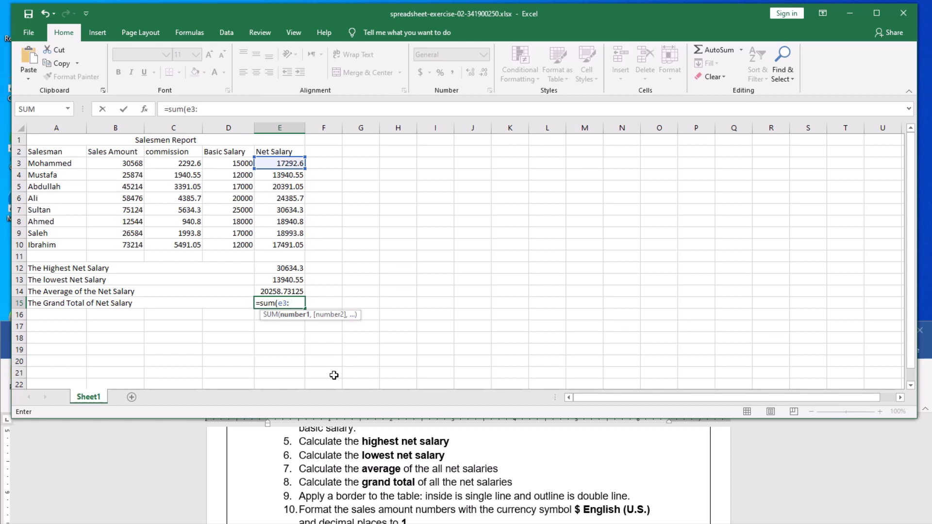
type(":e10")
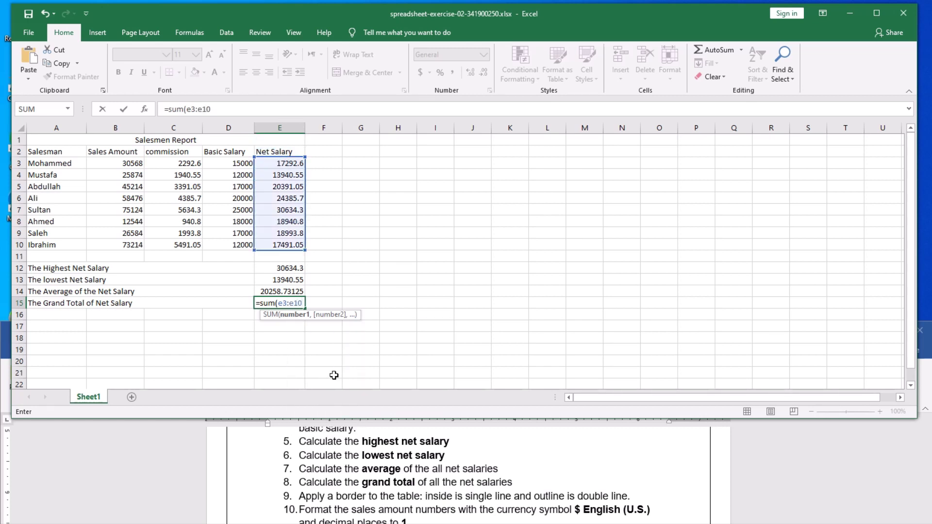
type(")")
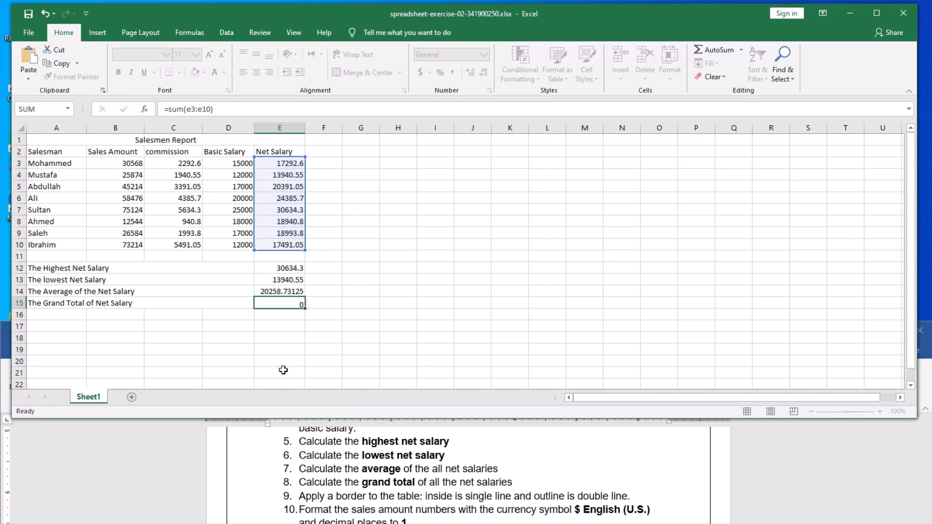
key("Return")
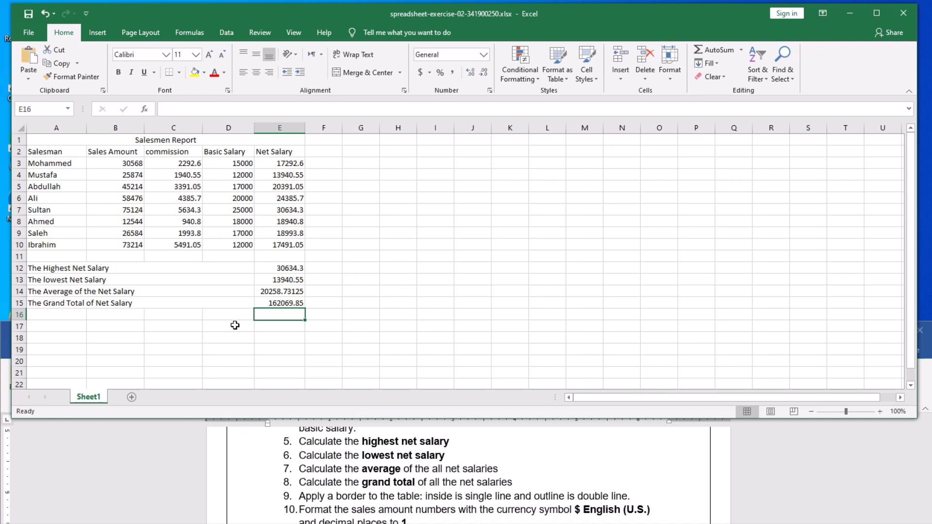
Save the workbook with the grand total, then select the merged title cell A1.
left_click(26, 14)
scroll(339, 487, "down", 1)
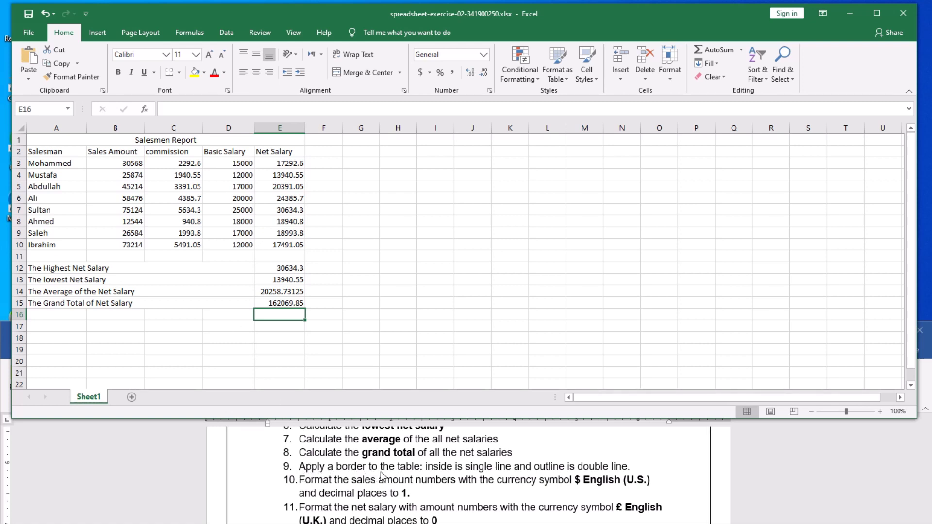
left_click(226, 338)
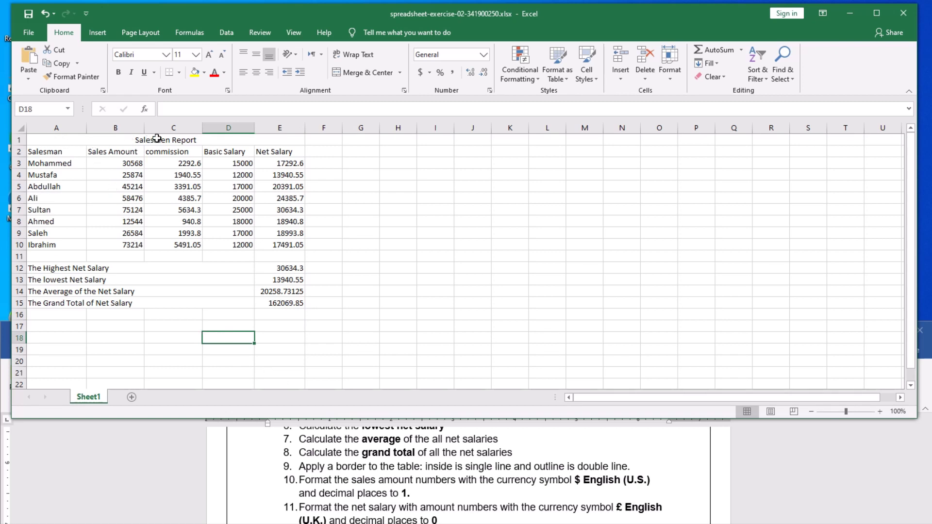
Give table A1:E15 thin single-line inside borders and a double-line outline border.
left_click(73, 140)
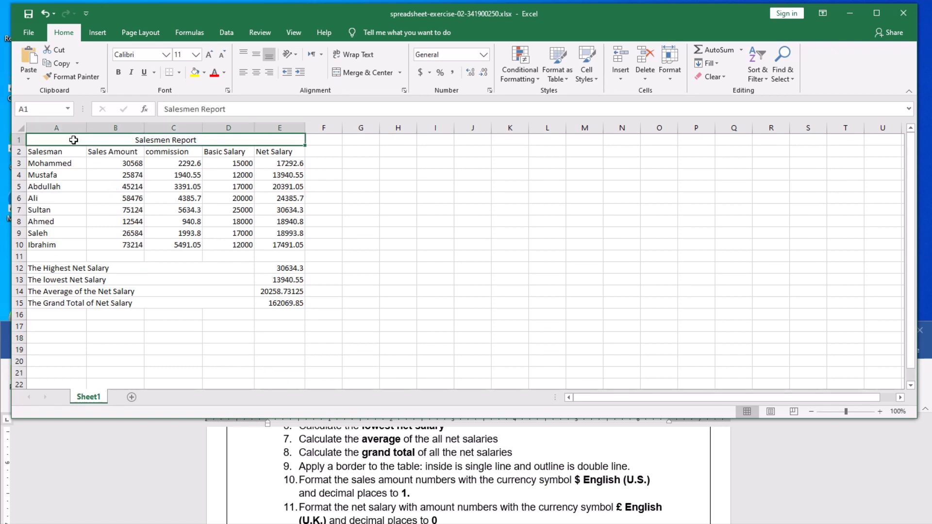
left_click_drag(73, 145, 90, 303)
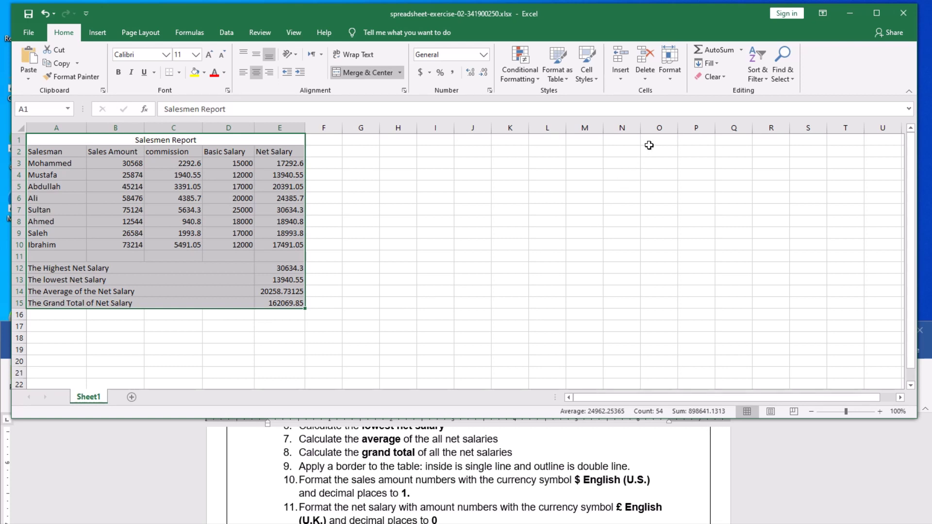
left_click(670, 73)
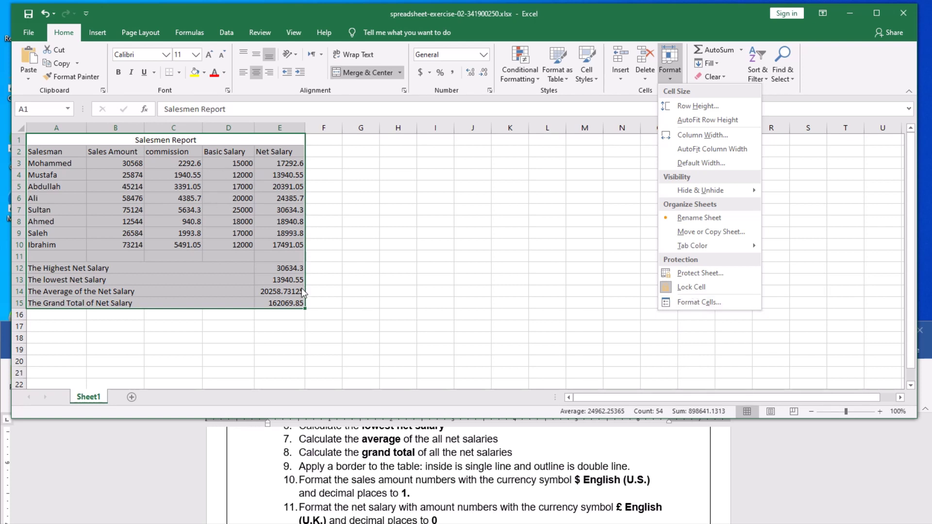
left_click(710, 302)
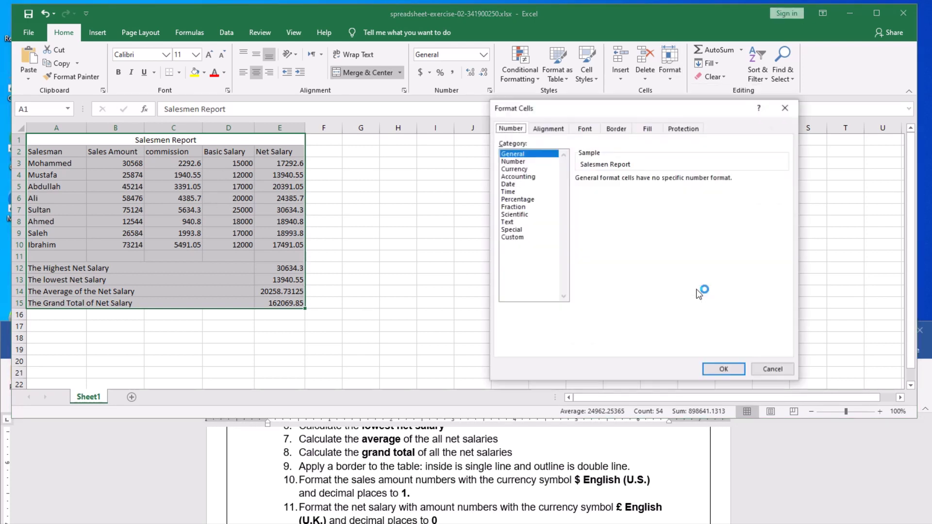
left_click(611, 129)
left_click(558, 220)
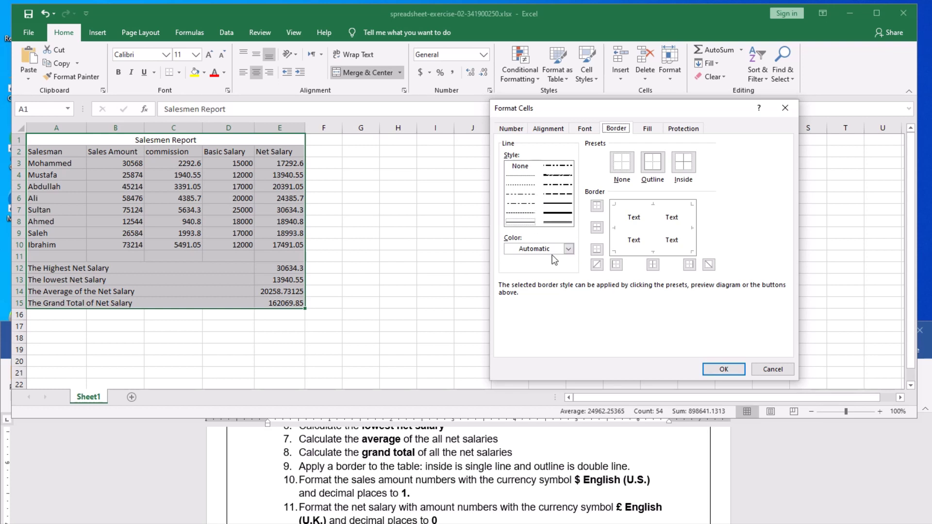
left_click(521, 223)
left_click(684, 172)
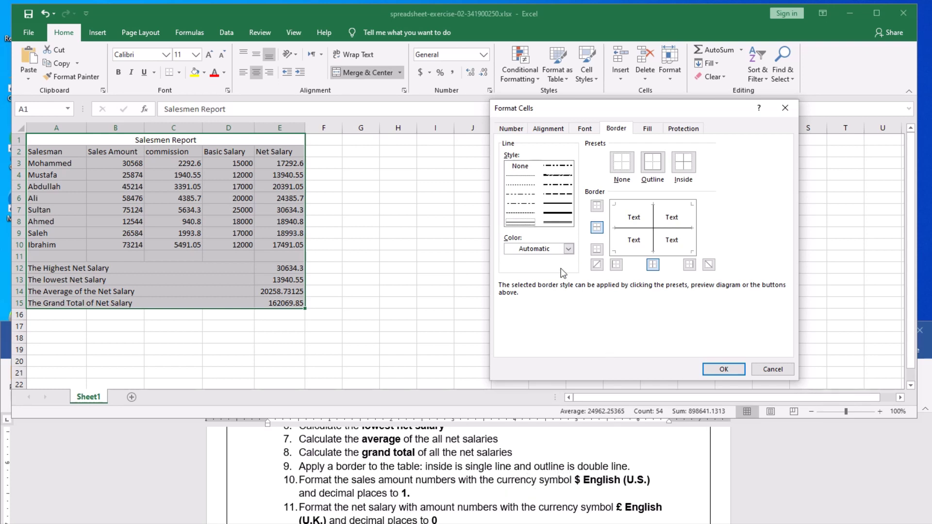
left_click(557, 221)
left_click(656, 167)
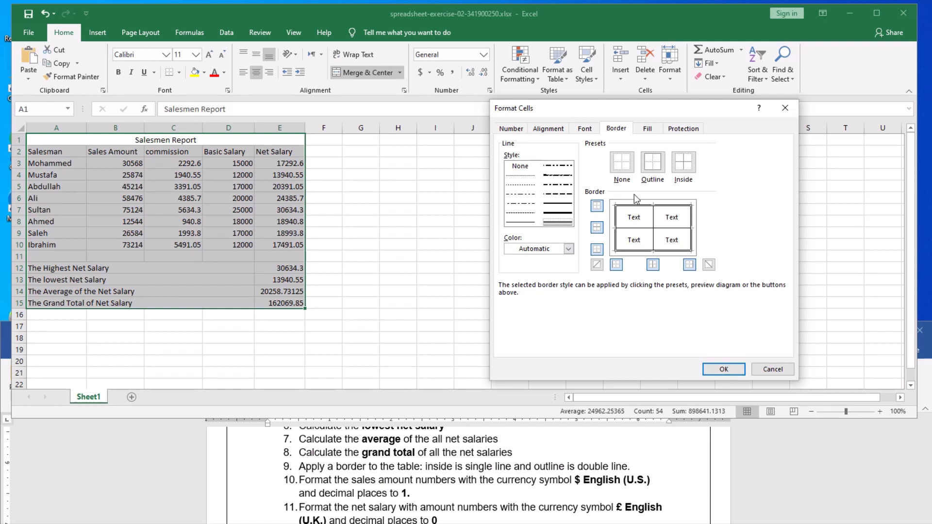
left_click(724, 371)
left_click(446, 241)
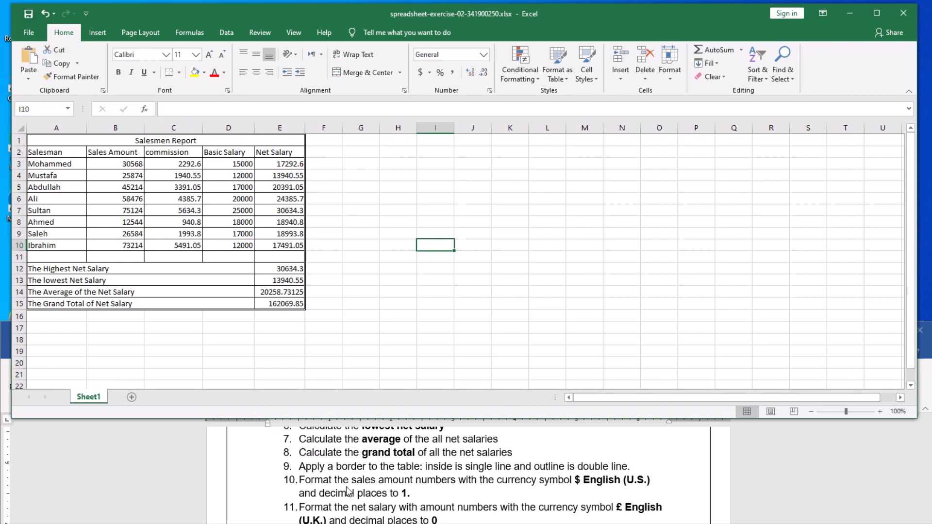
scroll(348, 491, "down", 1)
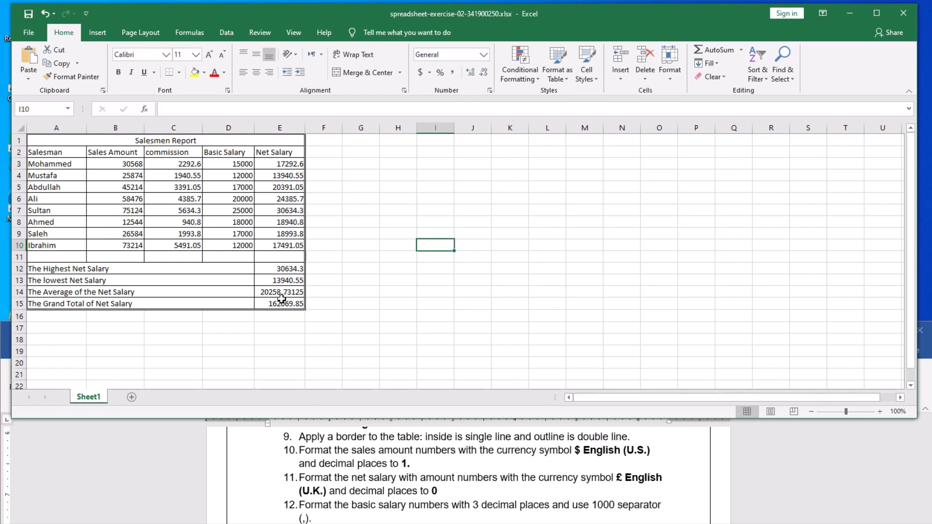
left_click(290, 282)
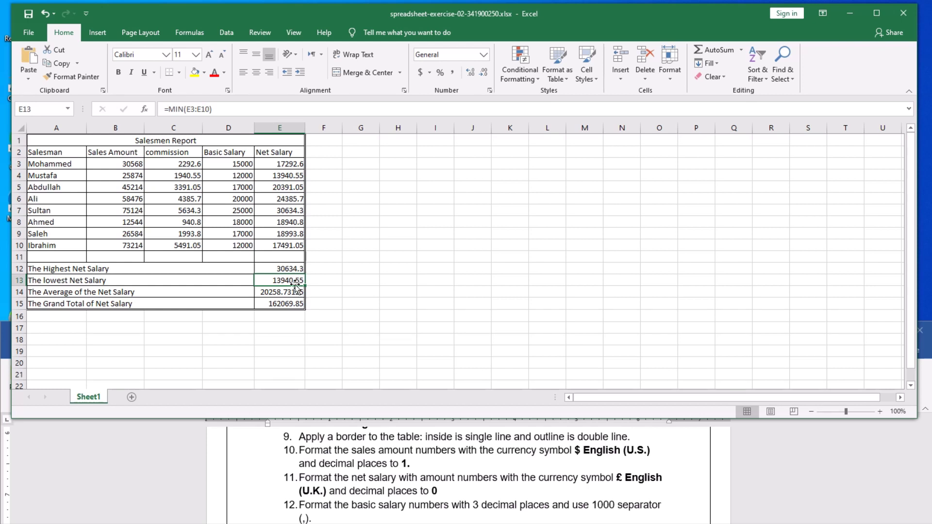
left_click(293, 269)
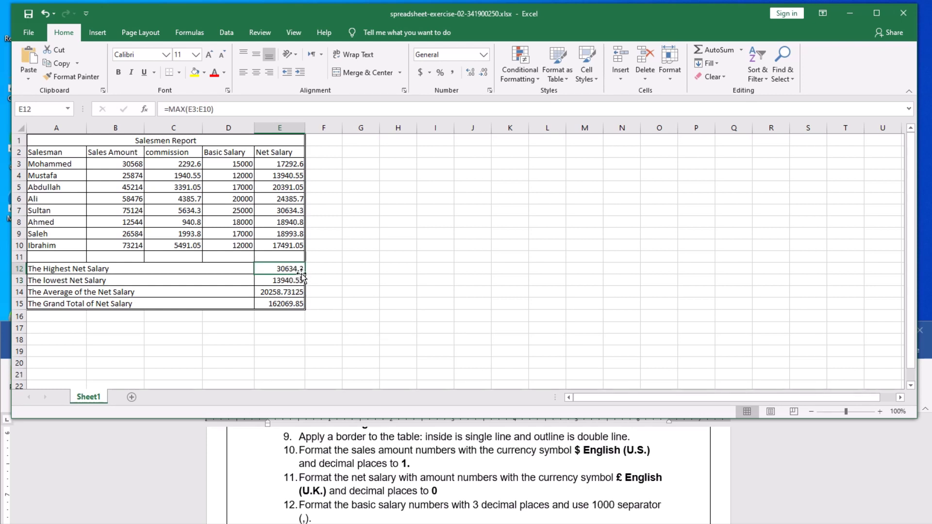
left_click(283, 292)
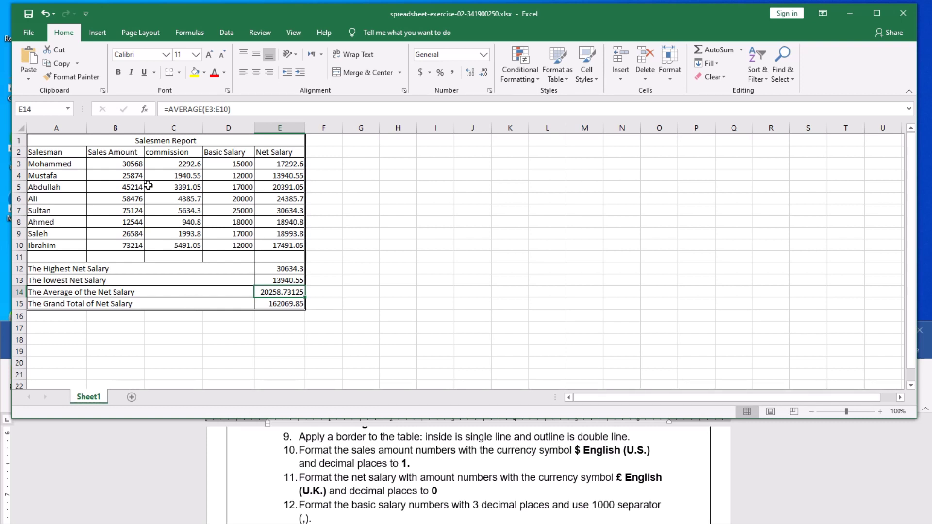
left_click(122, 163)
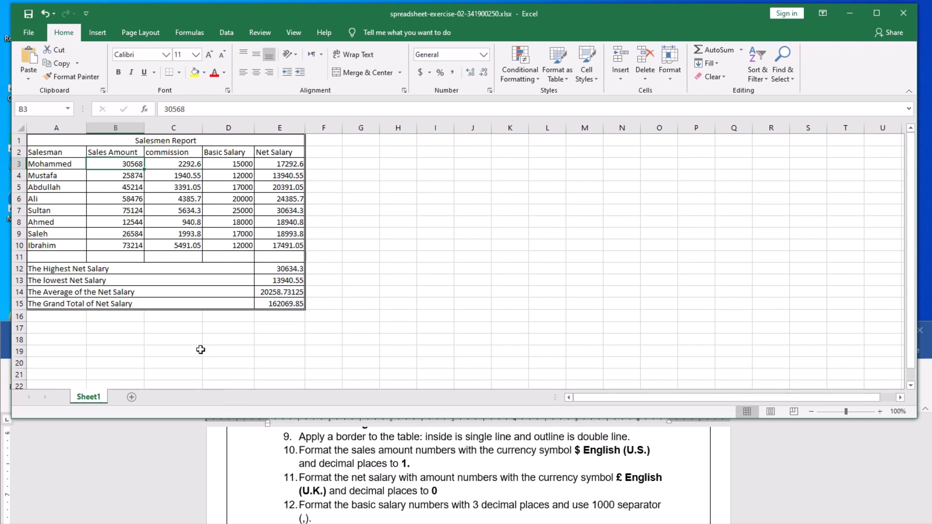
Format Sales Amount B3:B10 as $ English (United States) currency with 1 decimal place.
left_click(118, 199)
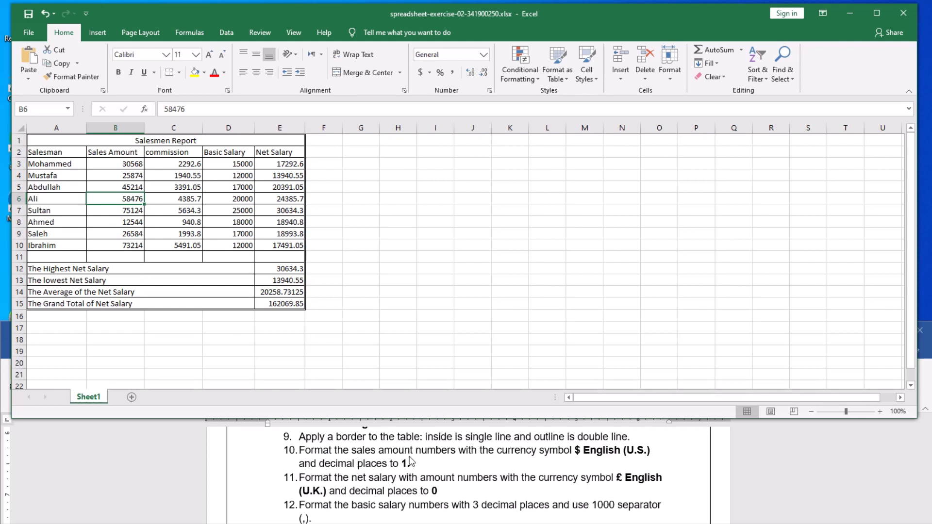
left_click(124, 165)
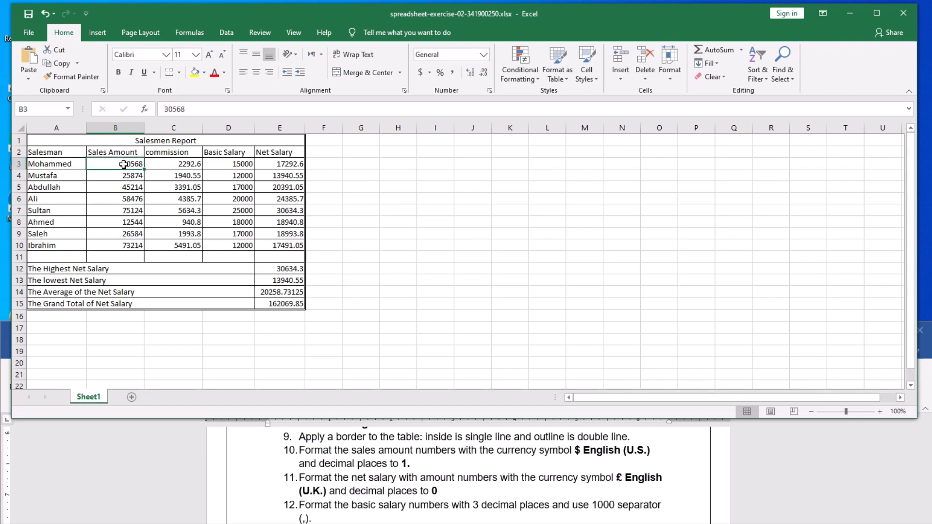
left_click_drag(124, 164, 124, 249)
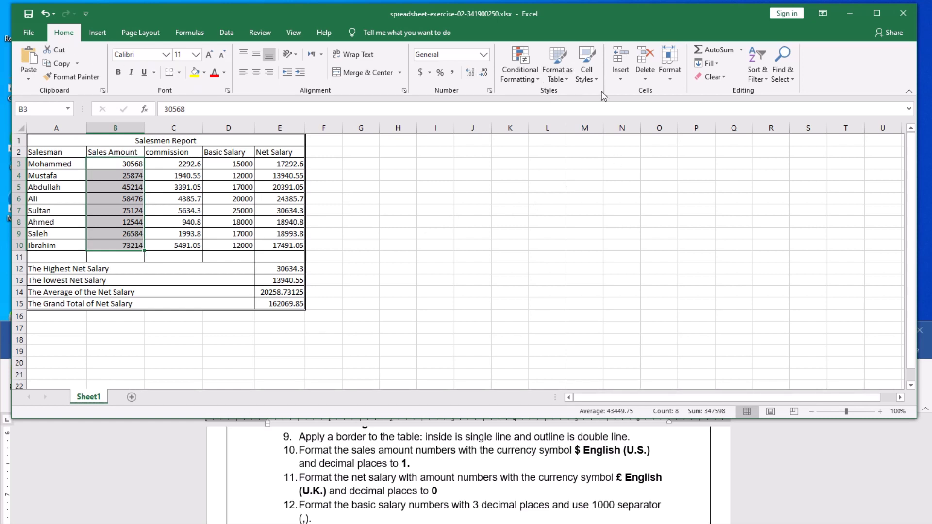
left_click(671, 80)
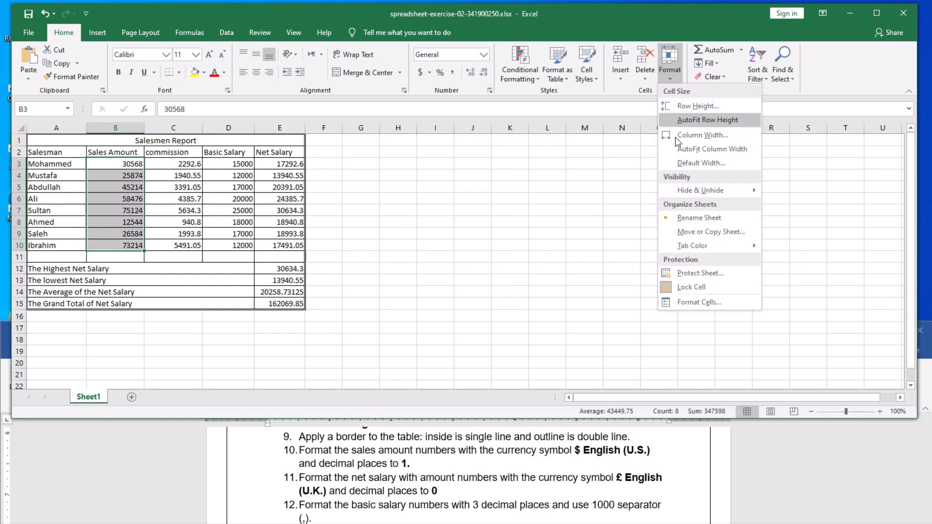
left_click(699, 303)
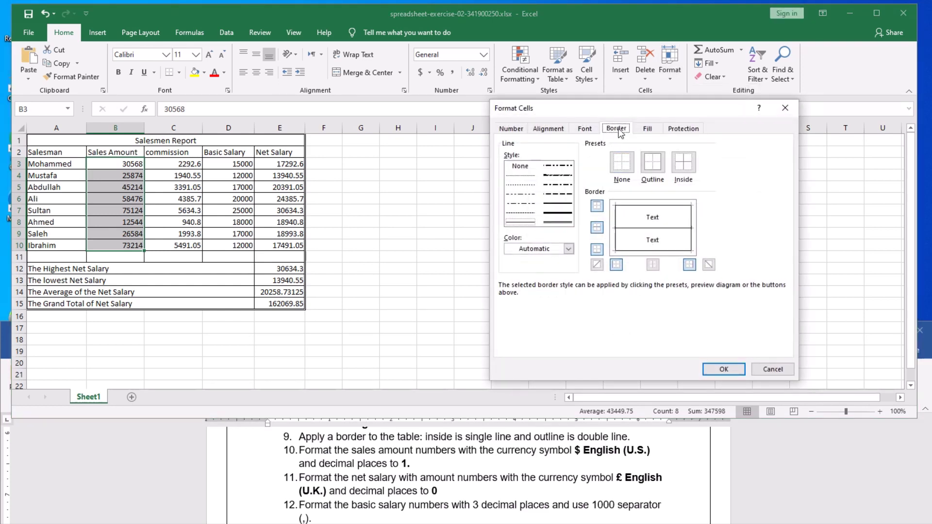
left_click(513, 129)
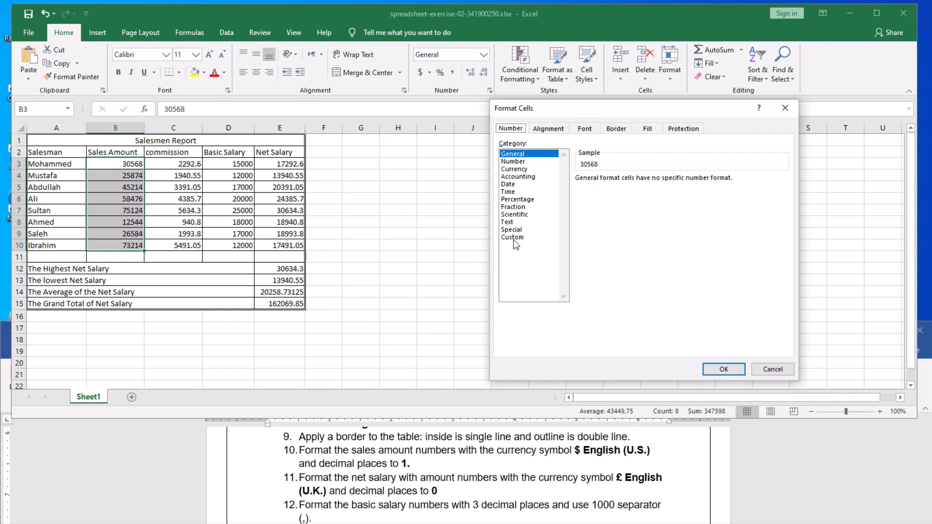
left_click(515, 169)
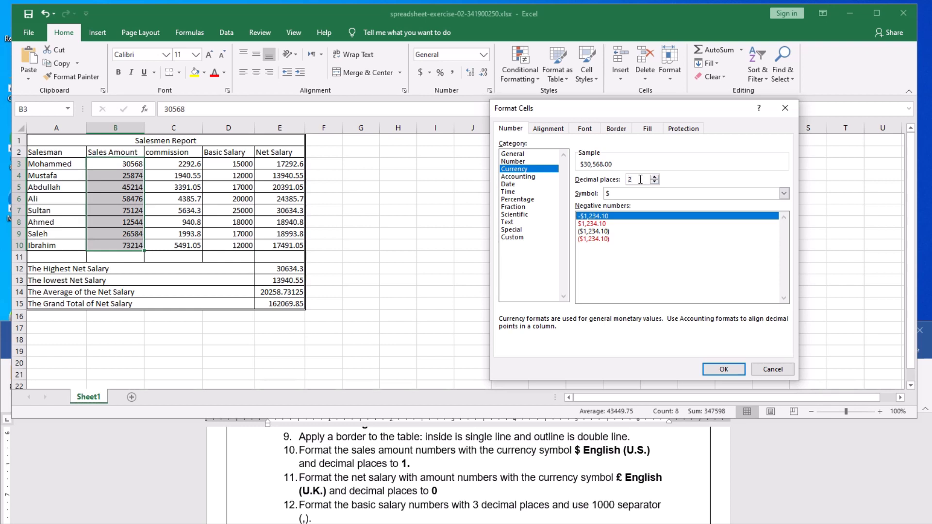
left_click(654, 182)
left_click(643, 194)
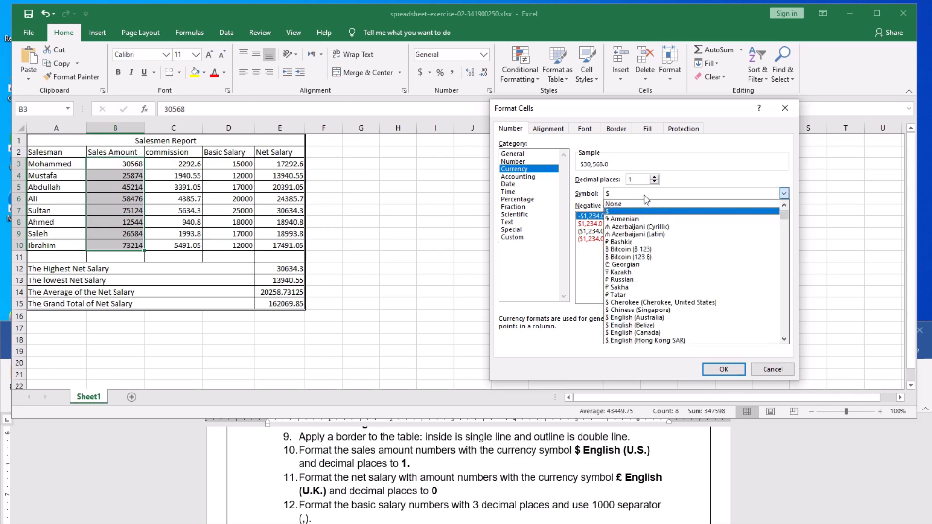
mouse_move(785, 213)
left_mouse_down()
mouse_move(786, 334)
mouse_move(783, 217)
left_mouse_up()
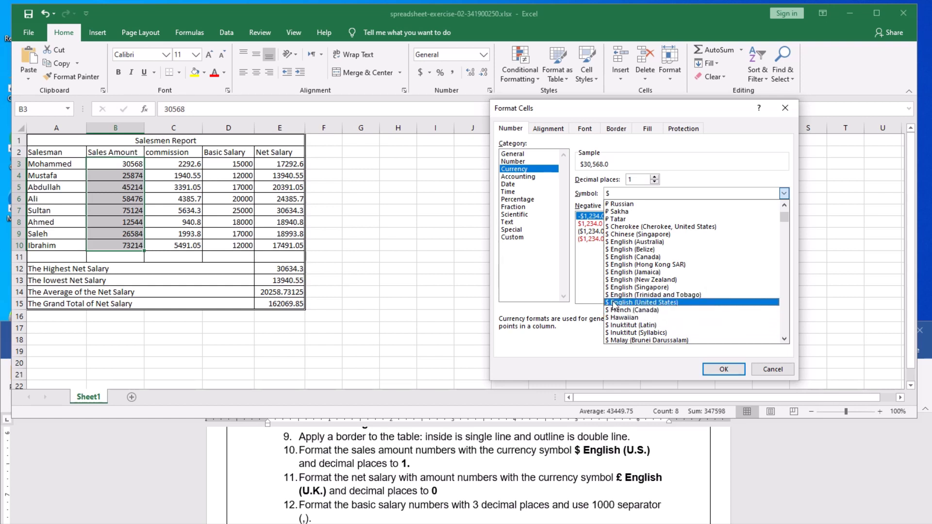
left_click(638, 303)
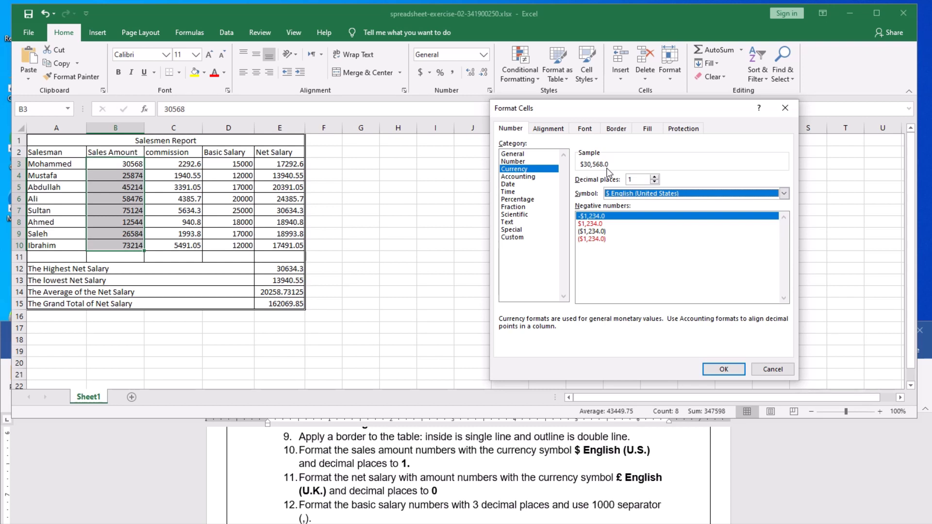
left_click(722, 370)
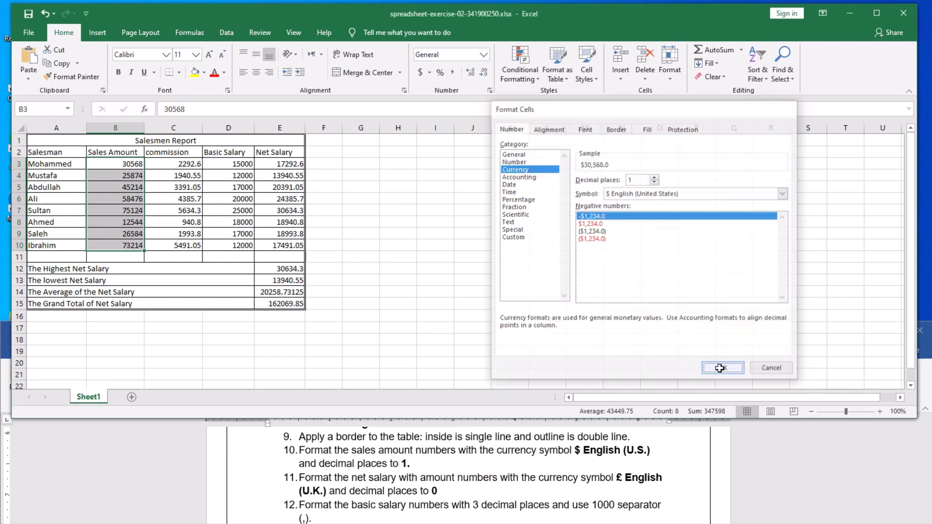
left_click(457, 242)
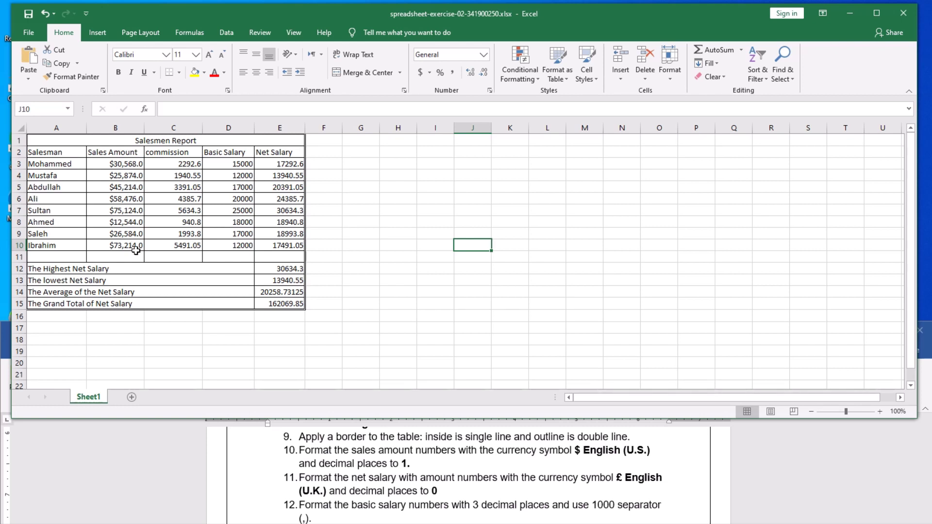
left_click(26, 16)
left_click(399, 235)
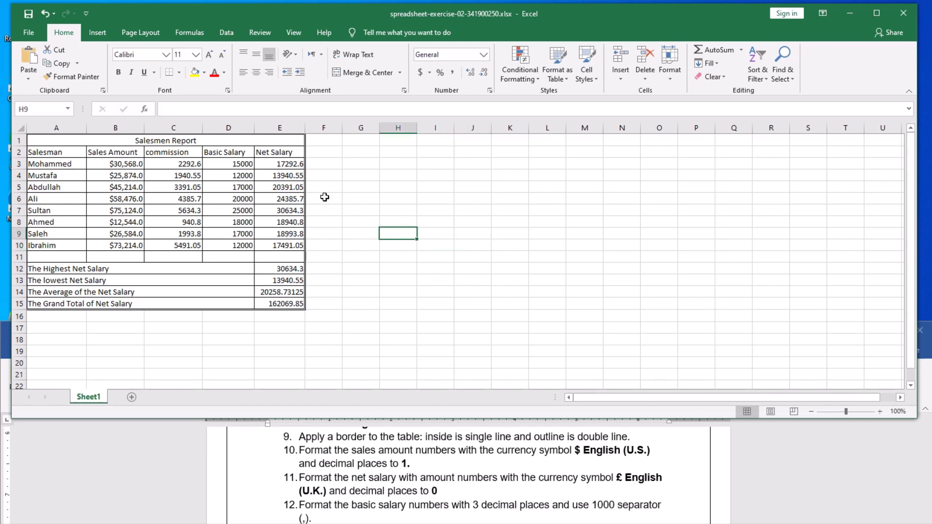
Format Net Salary E3:E10 as £ English (United Kingdom) currency with 0 decimal places.
left_click_drag(285, 163, 284, 247)
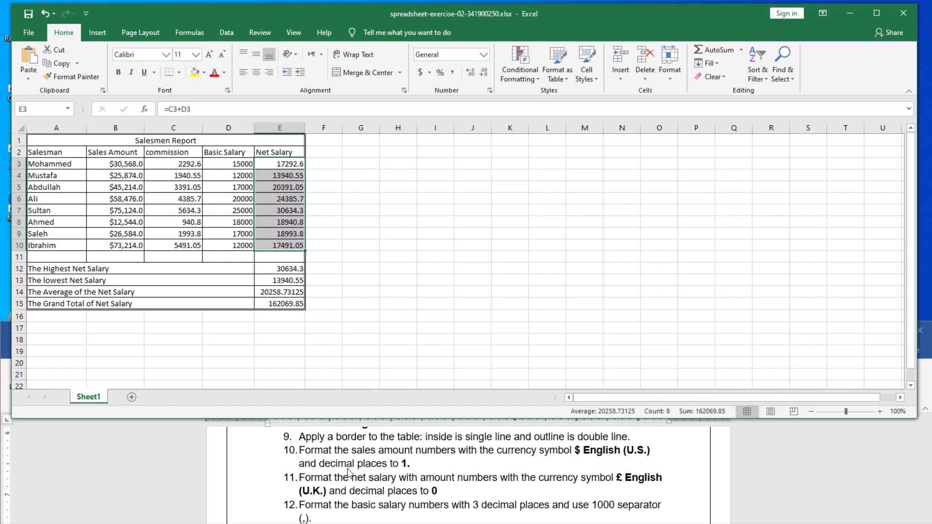
left_click(675, 80)
left_click(680, 305)
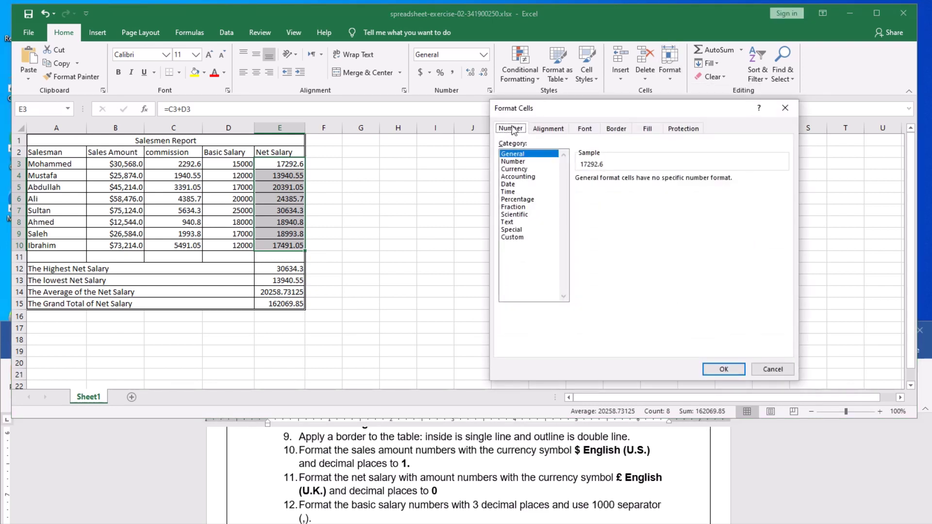
left_click(515, 169)
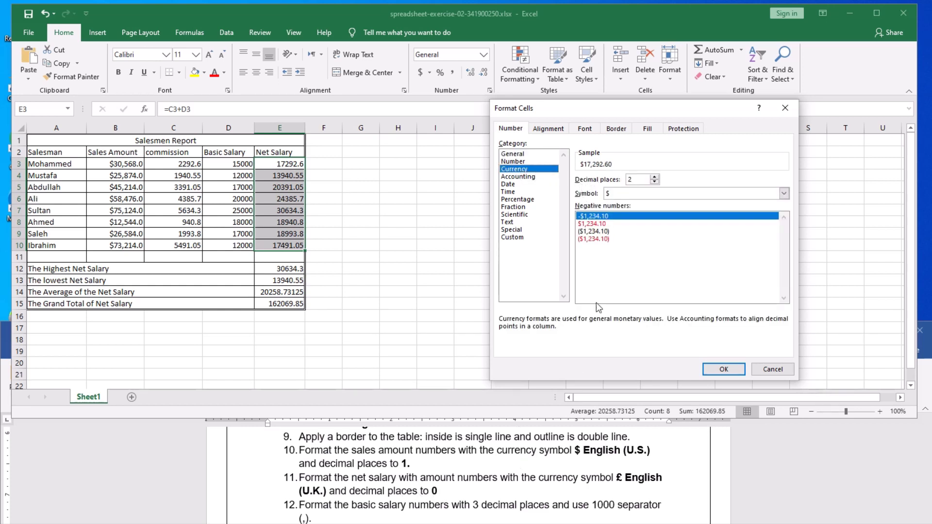
left_click(654, 182)
left_click(654, 181)
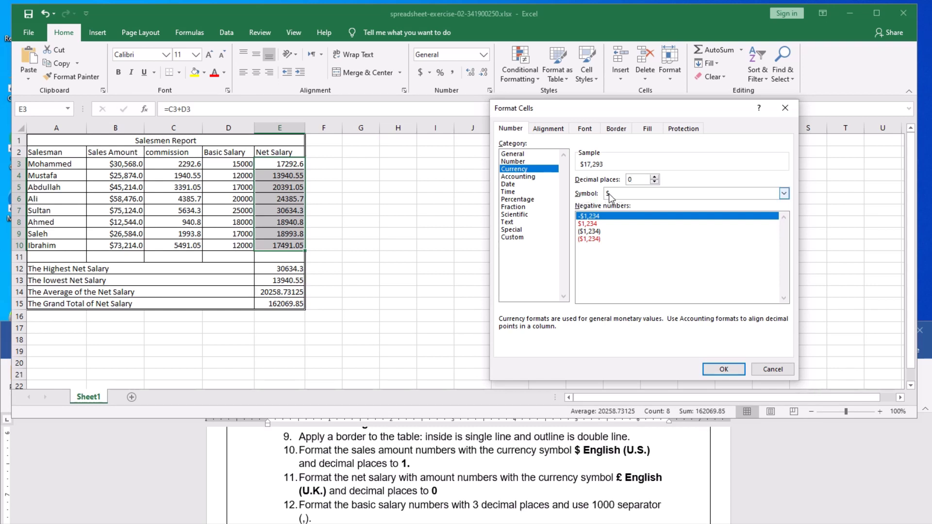
left_click(657, 193)
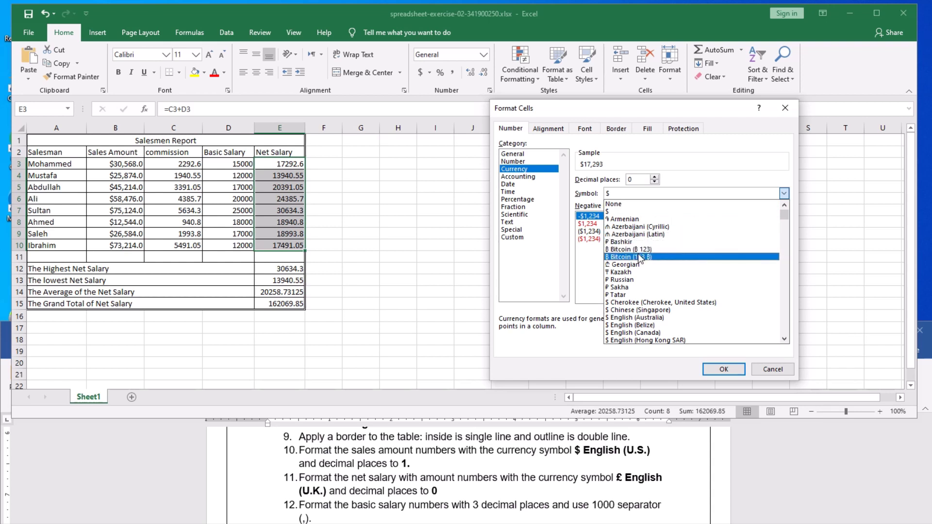
scroll(638, 255, "down", 4)
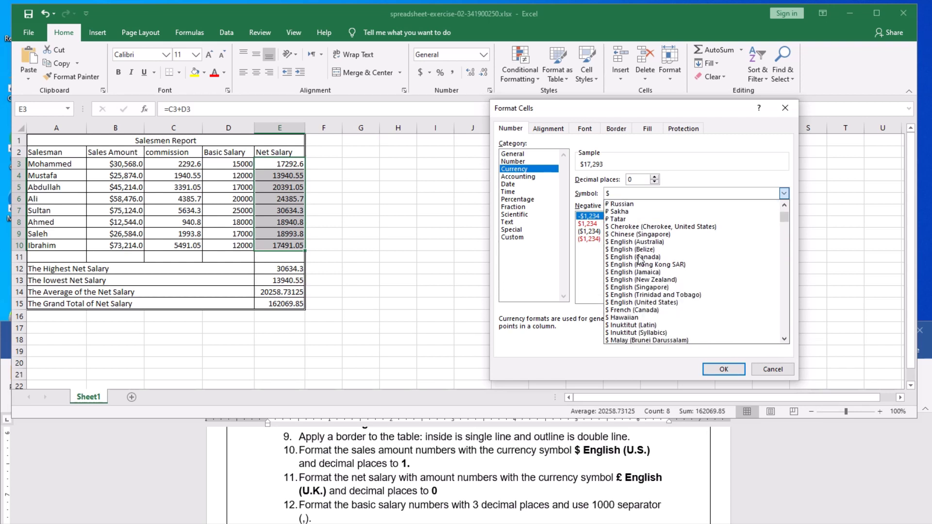
scroll(640, 261, "down", 9)
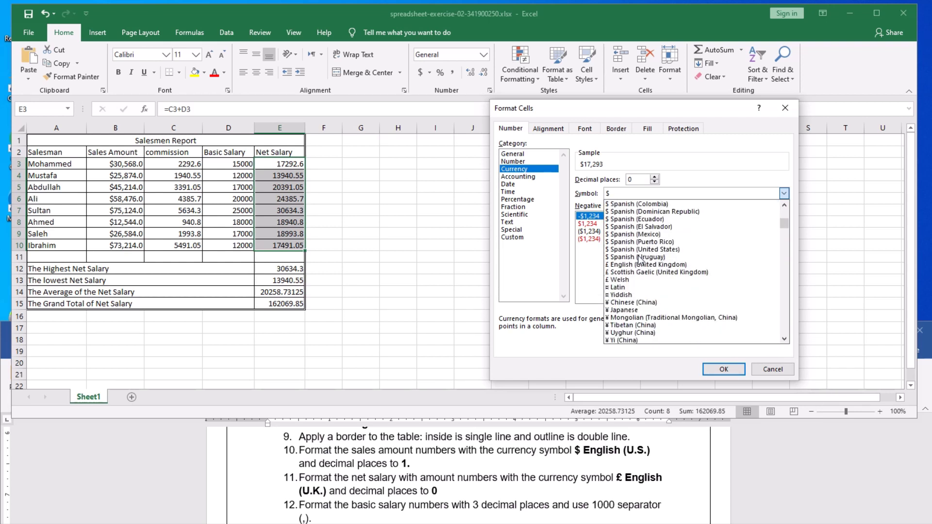
scroll(640, 261, "down", 1)
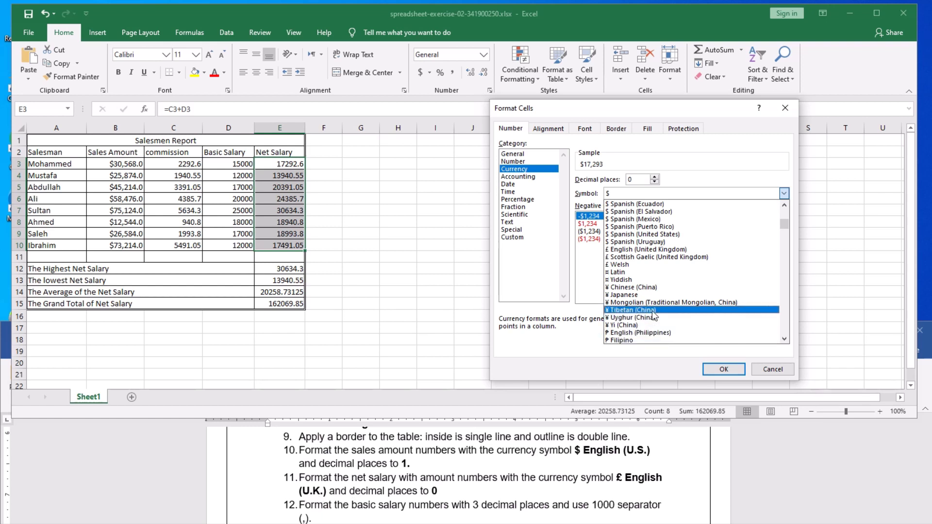
left_click(648, 250)
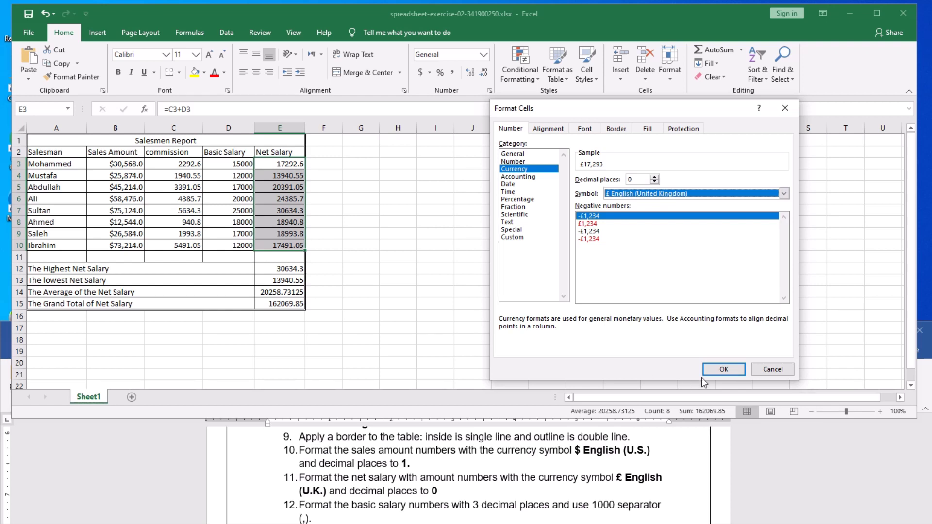
left_click(724, 369)
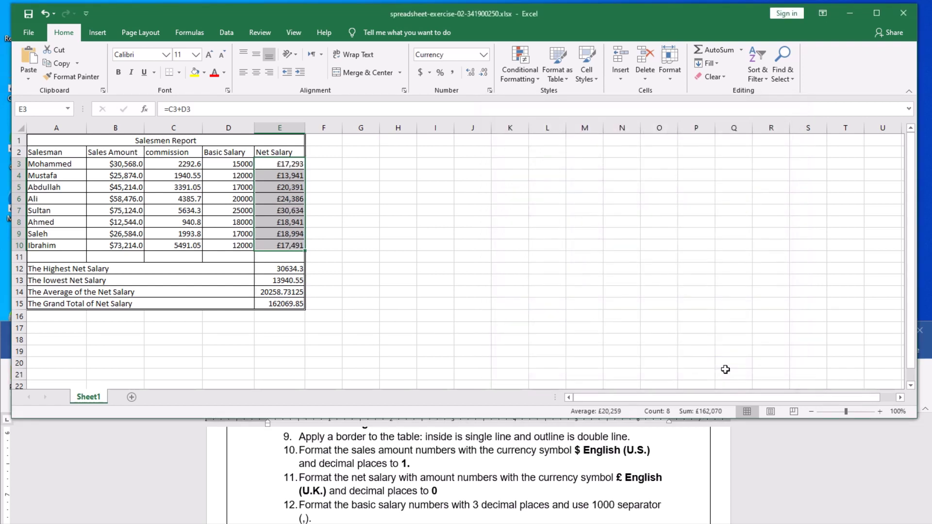
left_click(459, 257)
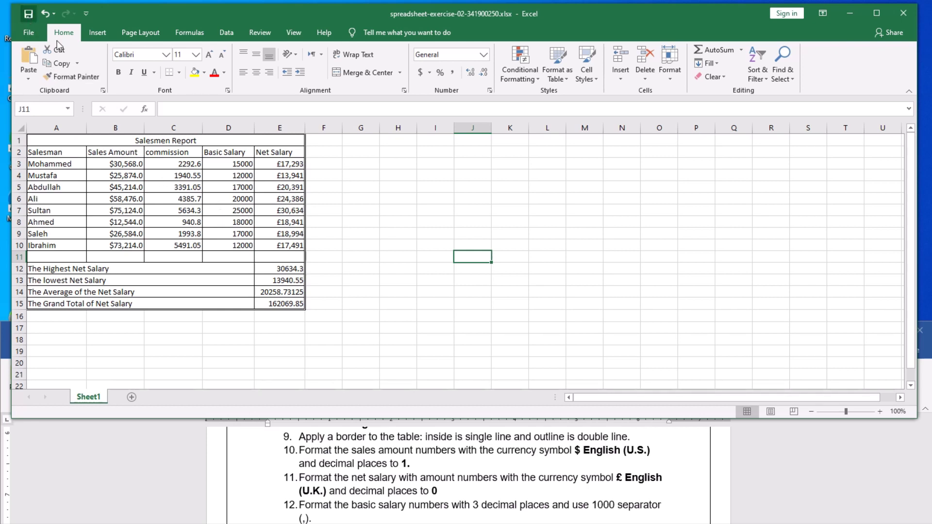
scroll(416, 469, "down", 1)
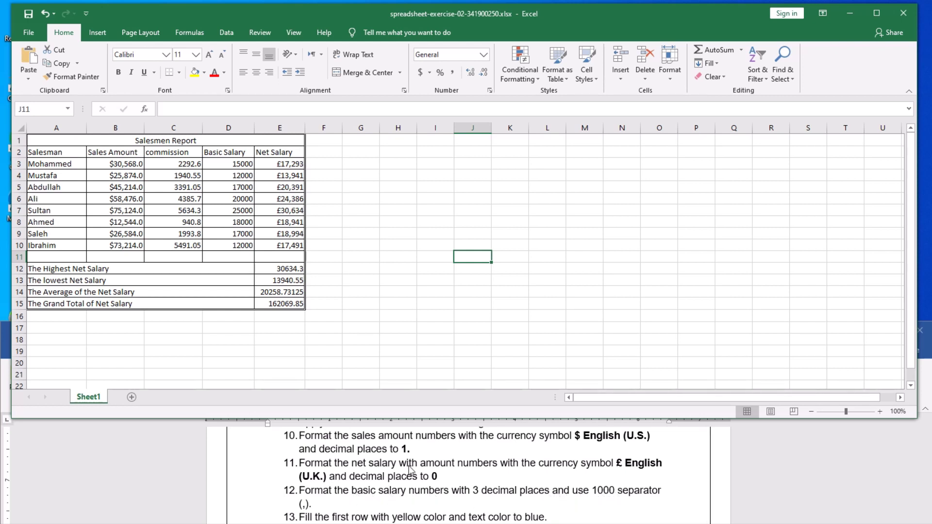
left_click(231, 201)
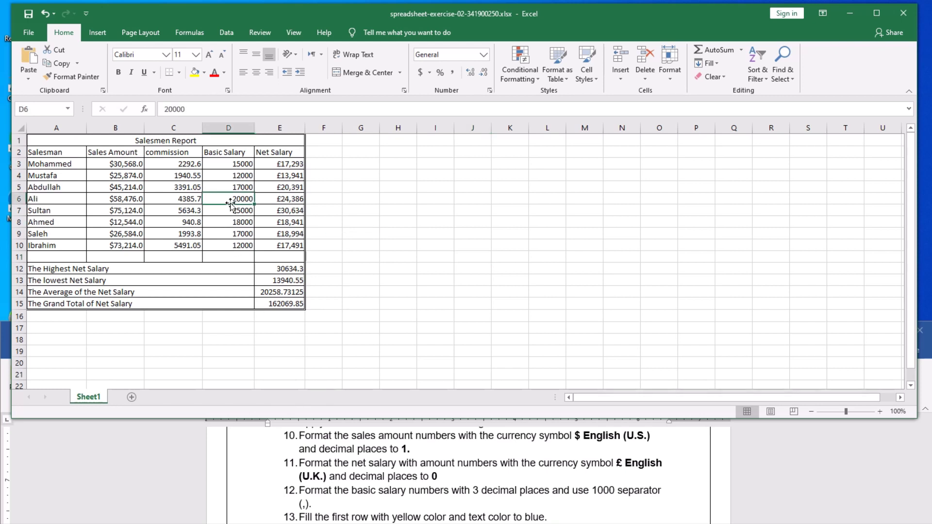
left_click(226, 164)
Format Basic Salary D3:D10 as Number with 3 decimal places and a 1000 separator.
left_click_drag(227, 166, 234, 244)
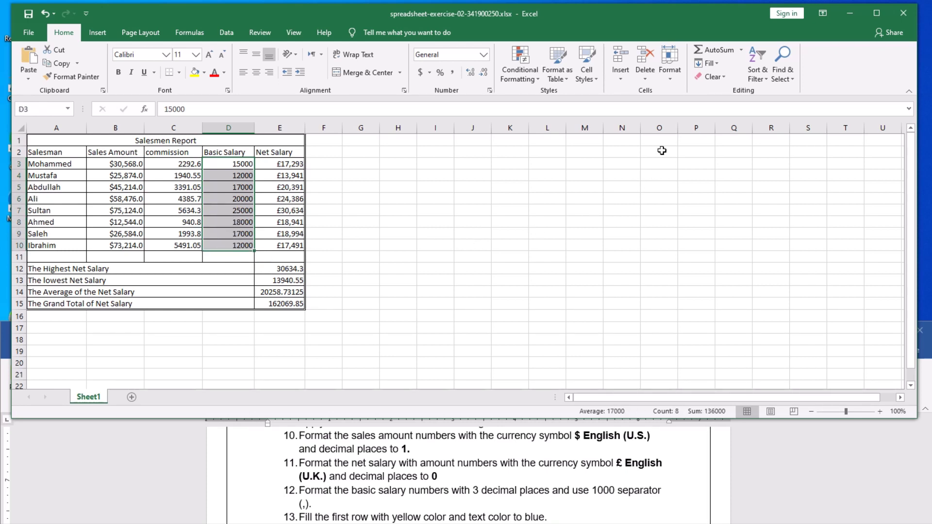
left_click(672, 77)
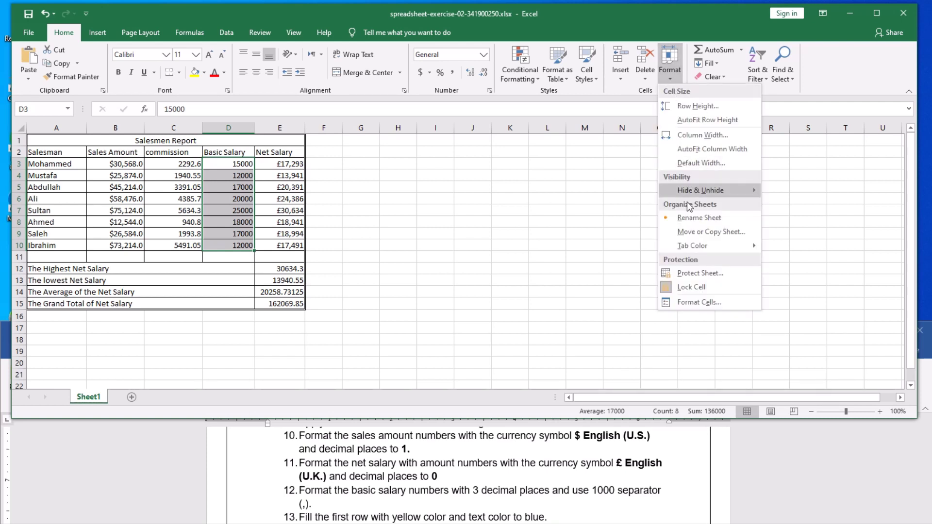
left_click(689, 305)
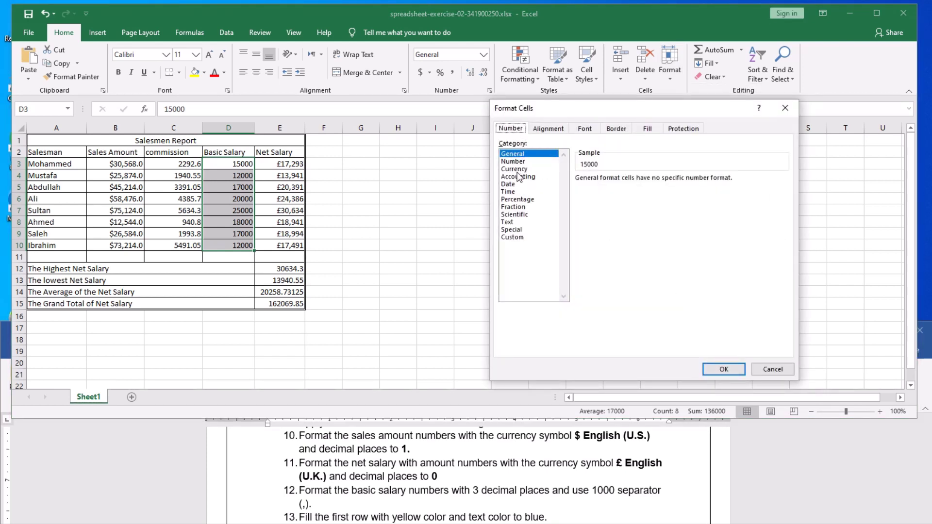
left_click(515, 170)
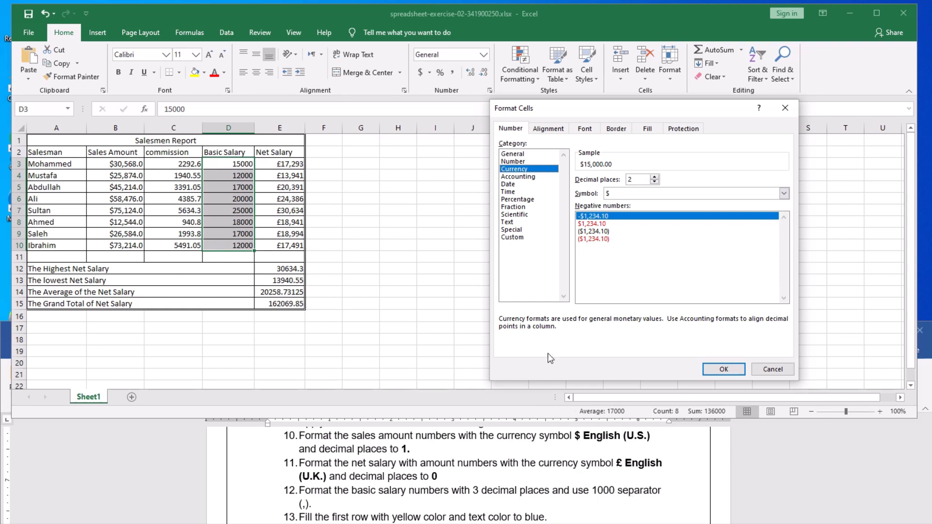
left_click(513, 161)
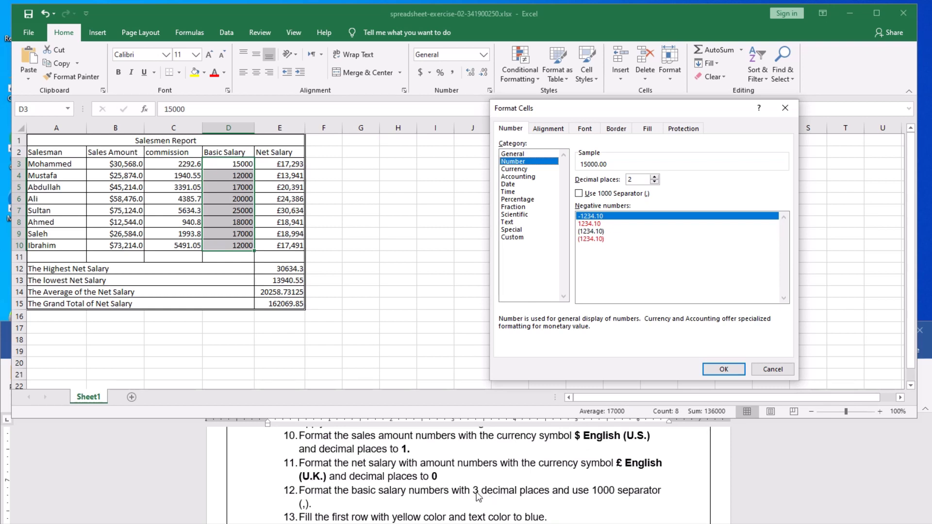
left_click(655, 178)
left_click(579, 194)
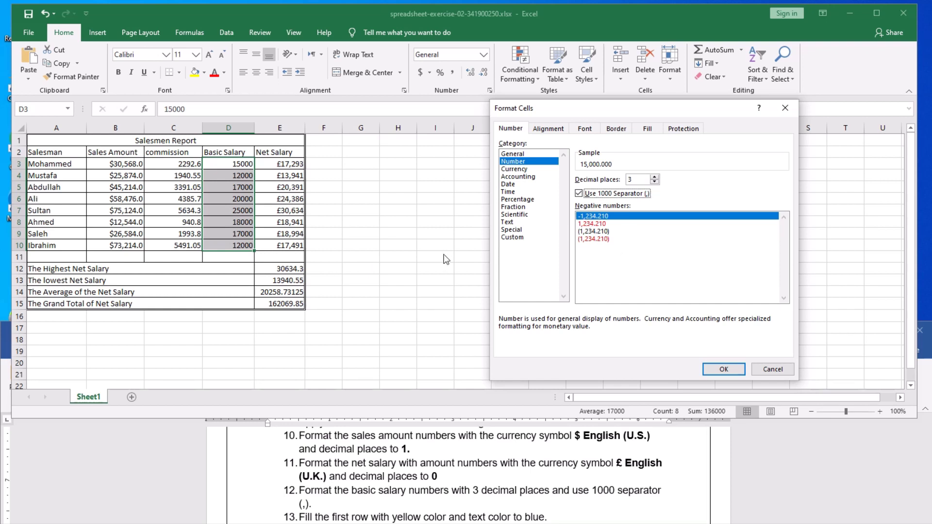
left_click(726, 370)
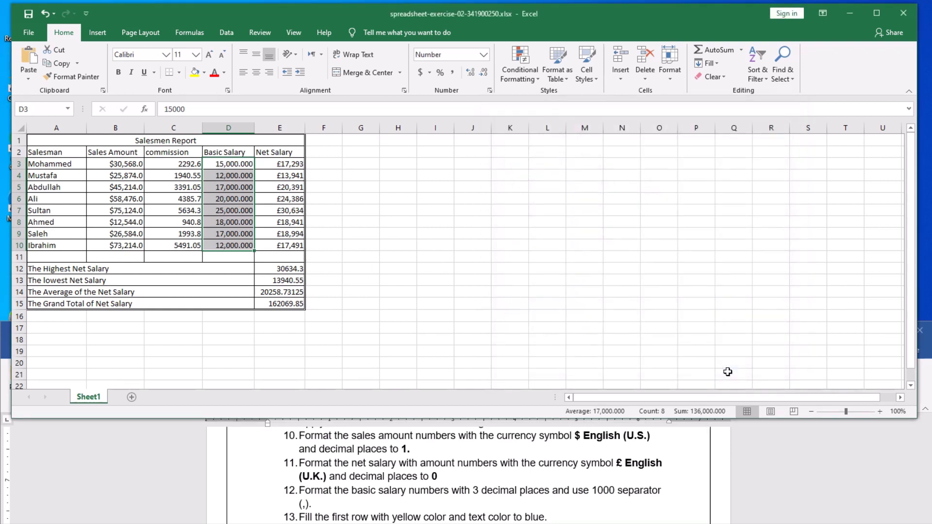
Deselect the Excel cells and bring the Word instructions window forward, moved higher.
left_click(415, 210)
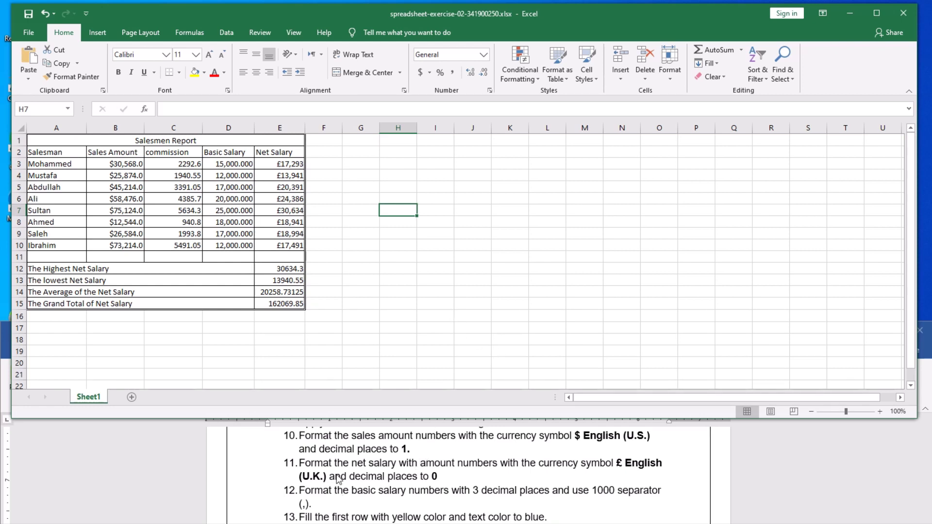
left_click(399, 292)
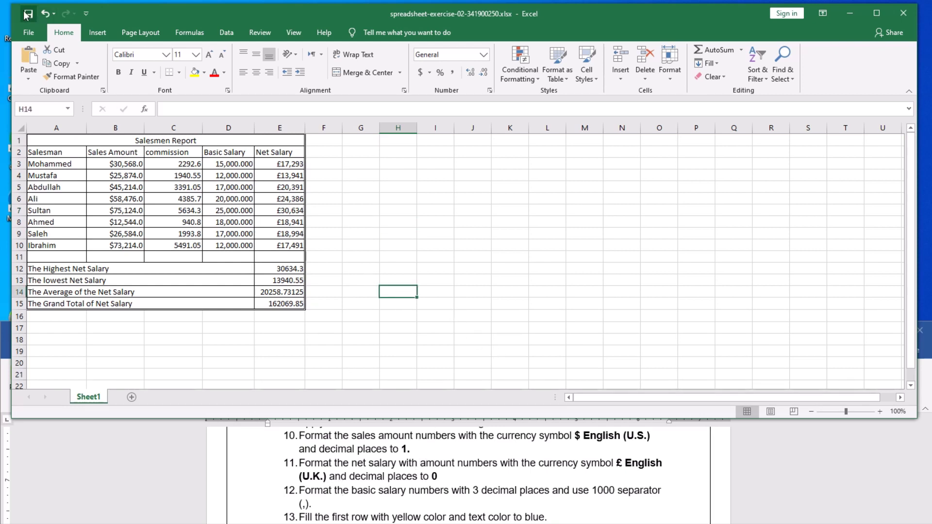
left_click(544, 484)
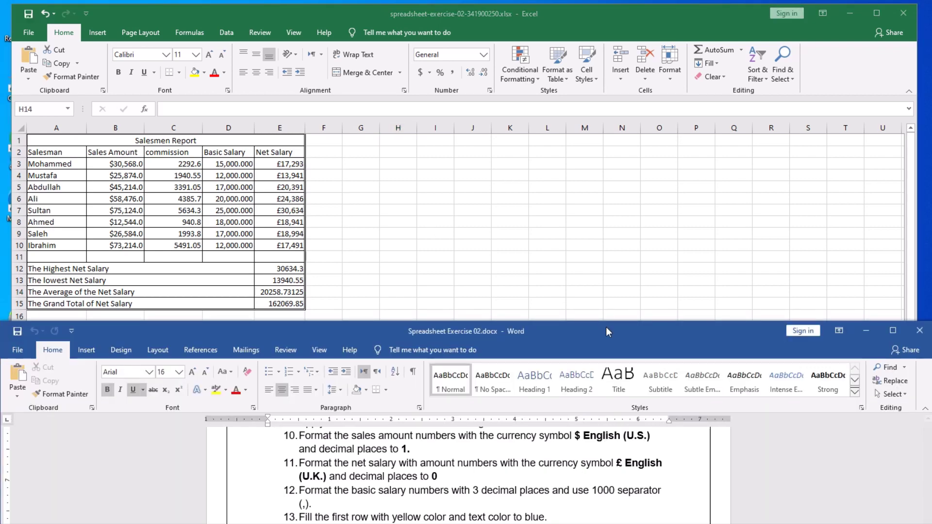
left_click_drag(602, 334, 585, 193)
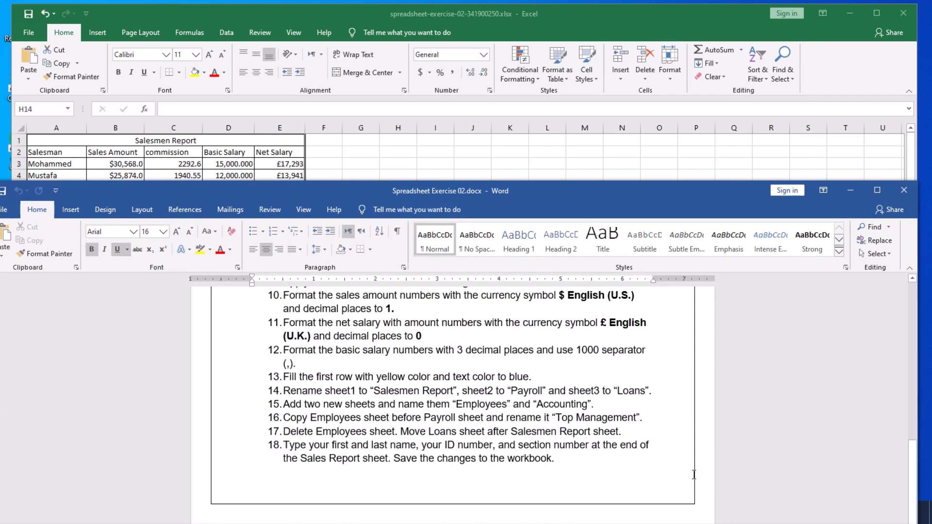
Add blank lines after item 18 and lower the Word window below the Excel table.
left_click(587, 465)
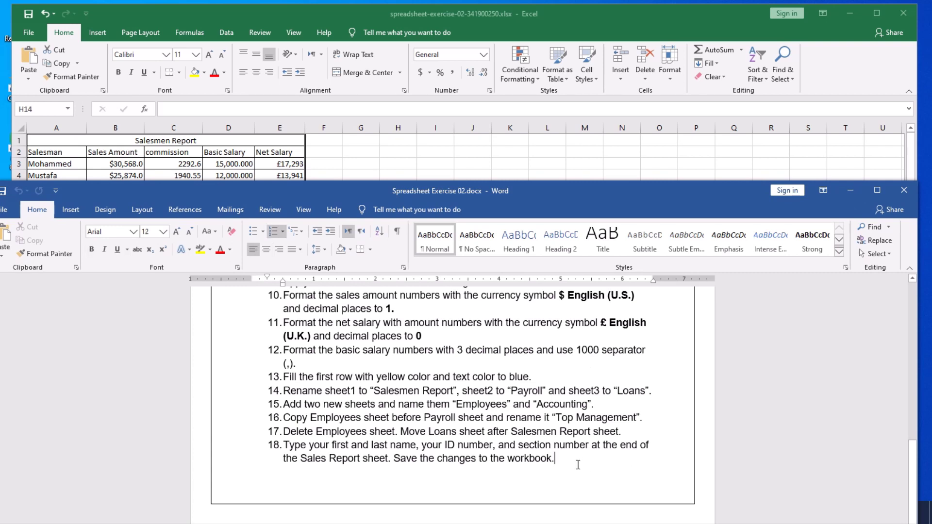
key("Return")
key("Return")
key("Return")
key("Return")
key("Return")
key("Return")
key("Return")
key("Return")
key("Return")
key("Return")
key("Return")
key("Return")
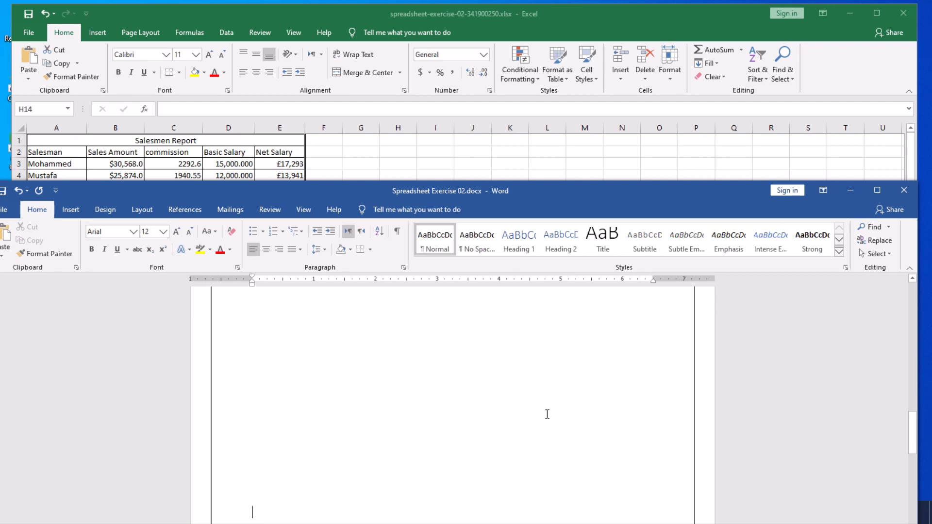
scroll(550, 412, "up", 4)
scroll(550, 412, "up", 3)
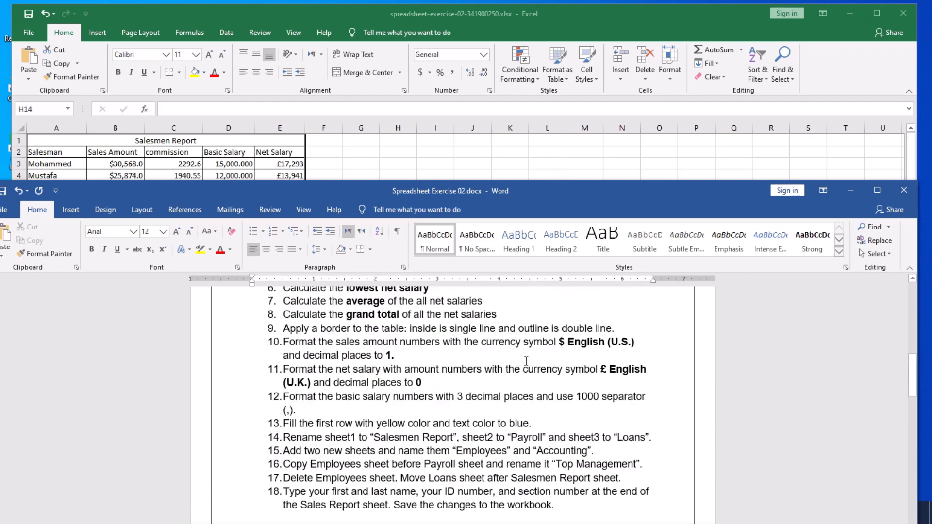
scroll(520, 374, "down", 2)
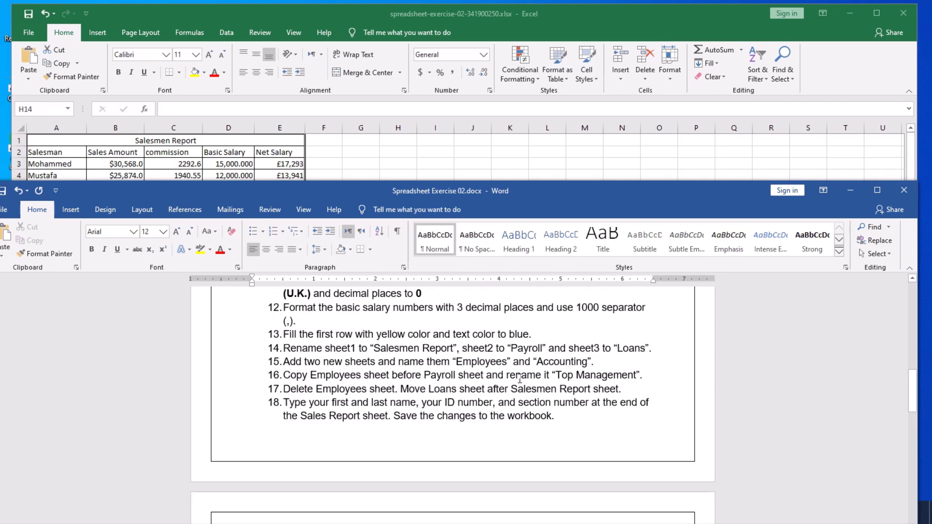
scroll(519, 379, "down", 1)
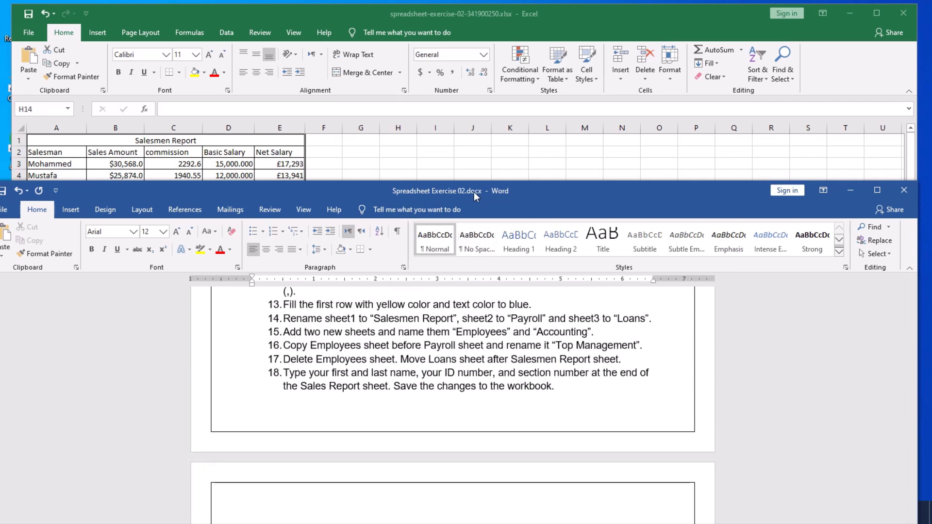
left_click_drag(473, 192, 476, 348)
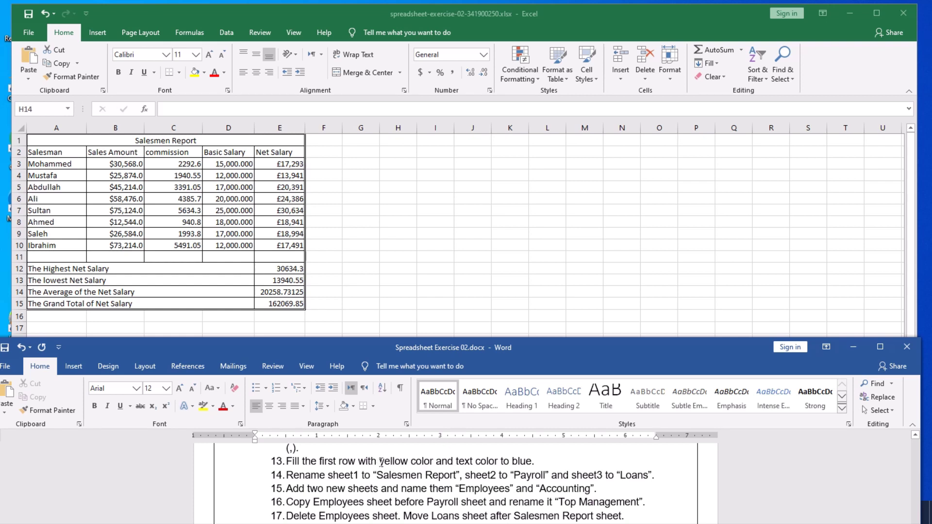
Review item 13's yellow fill and text colour instruction, then select Excel title cell A1.
left_click_drag(287, 461, 301, 461)
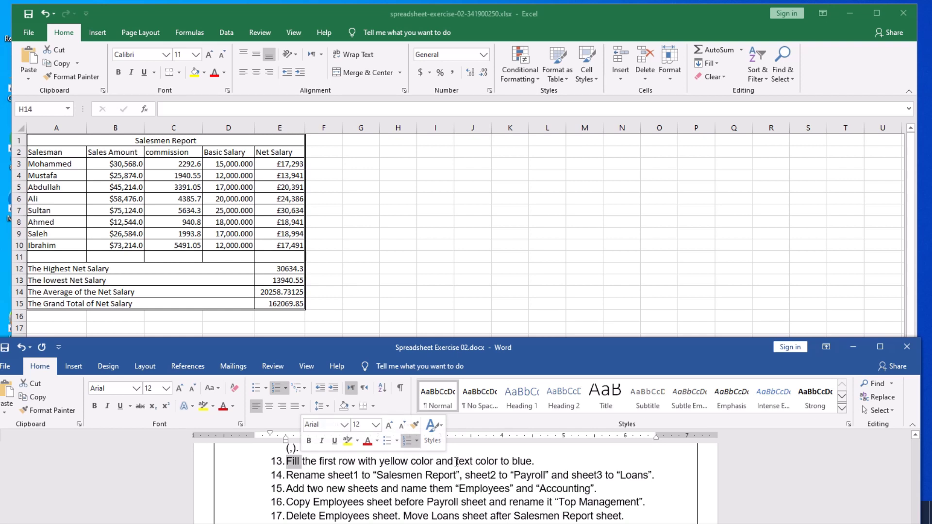
left_click_drag(457, 461, 497, 461)
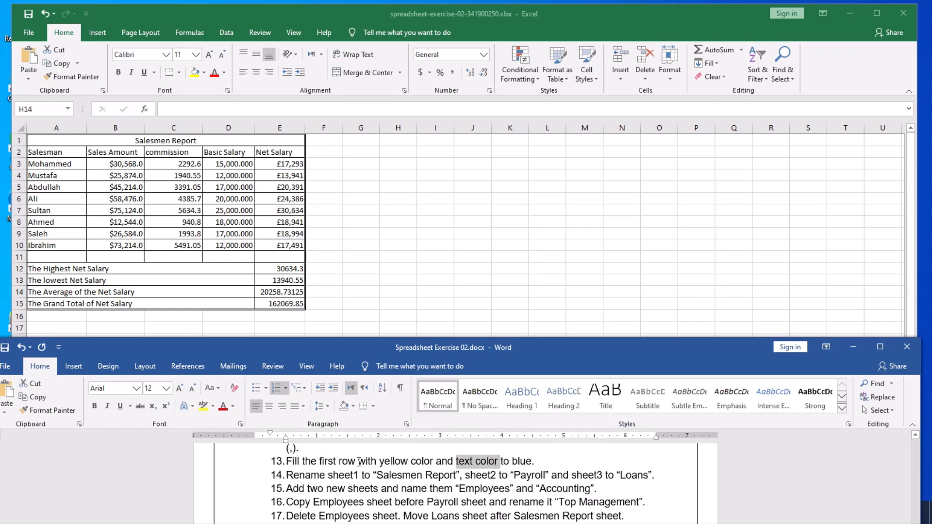
left_click_drag(379, 462, 434, 462)
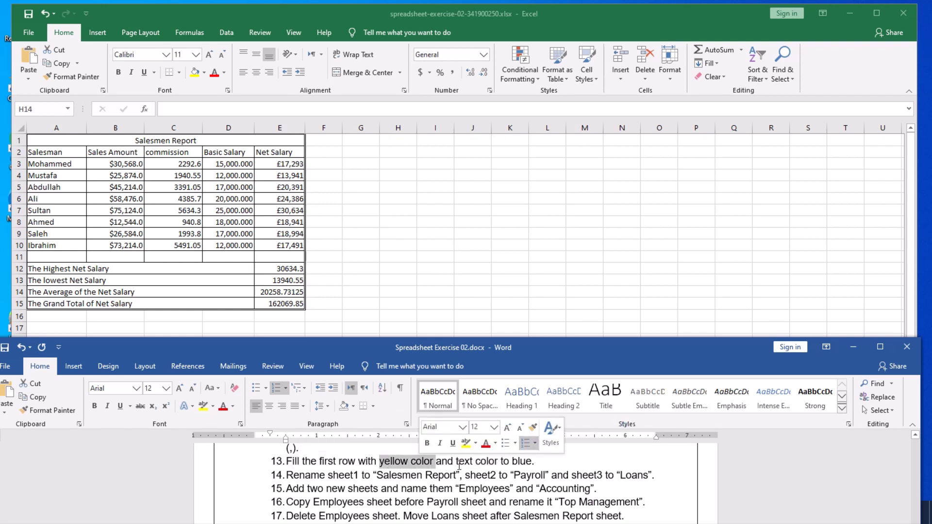
left_click(523, 464)
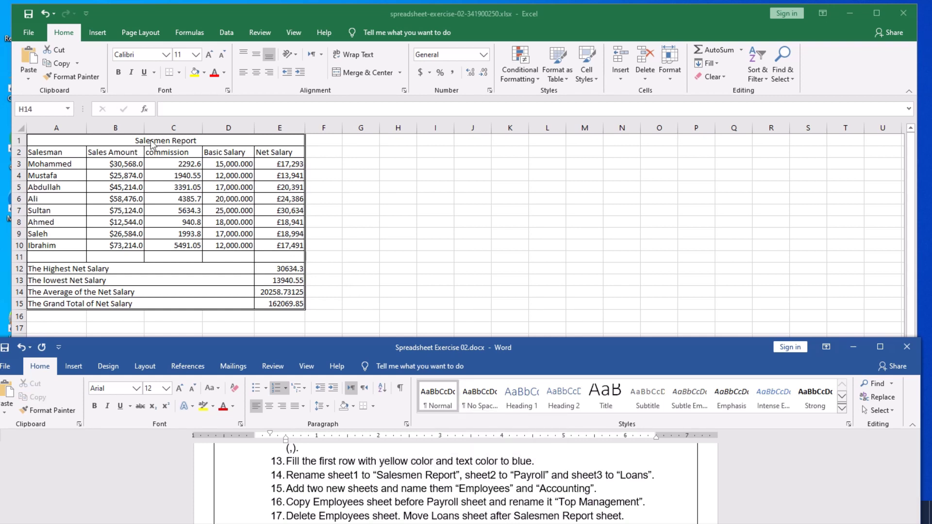
left_click(90, 139)
left_click(84, 141)
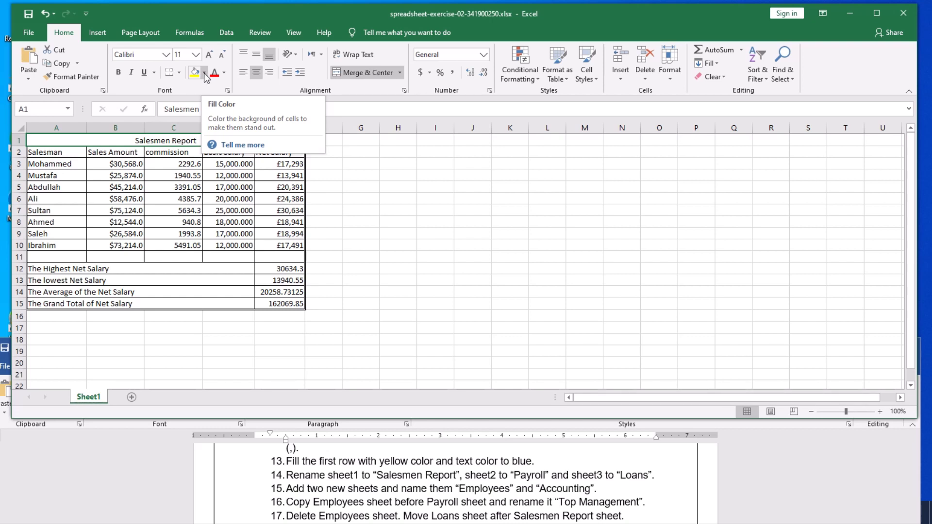
Fill the merged Salesmen Report title cell with standard Yellow.
left_click(205, 74)
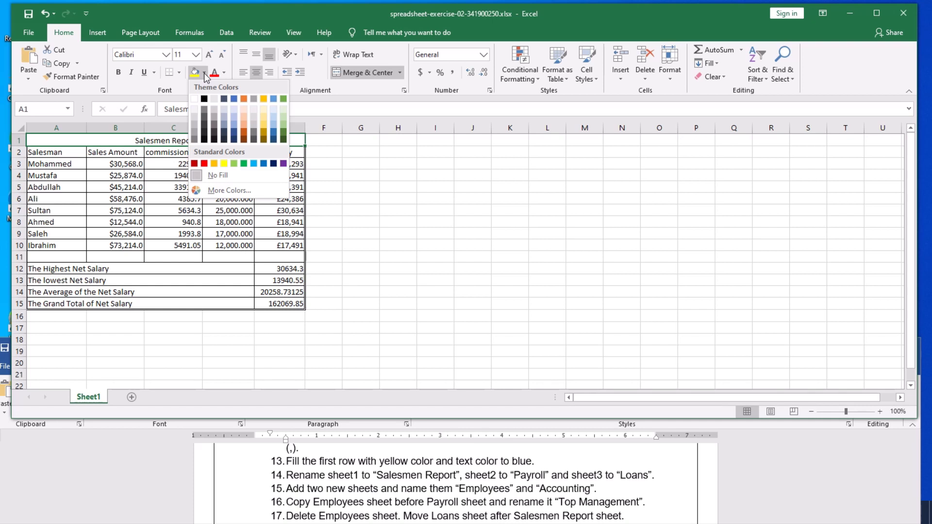
left_click(224, 164)
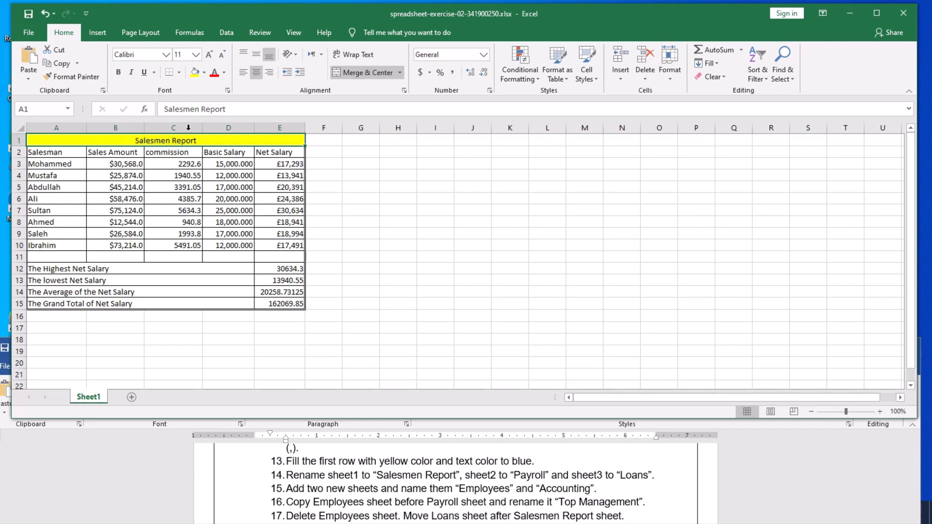
Set the title's font colour to Blue and save the workbook.
left_click(224, 73)
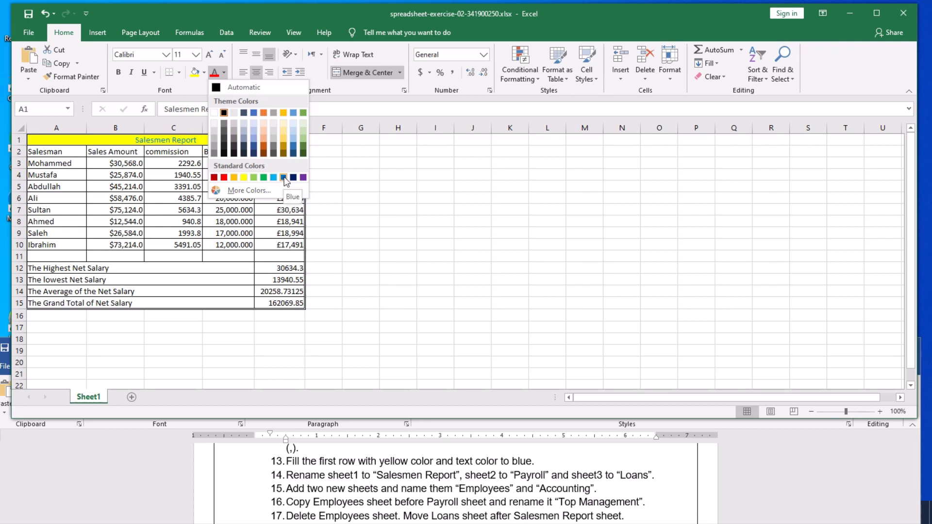
left_click(284, 178)
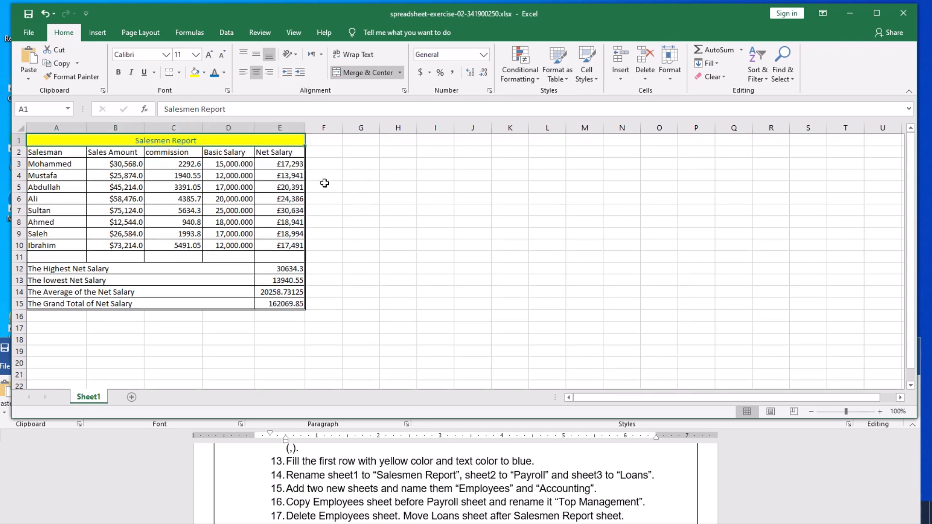
left_click(459, 199)
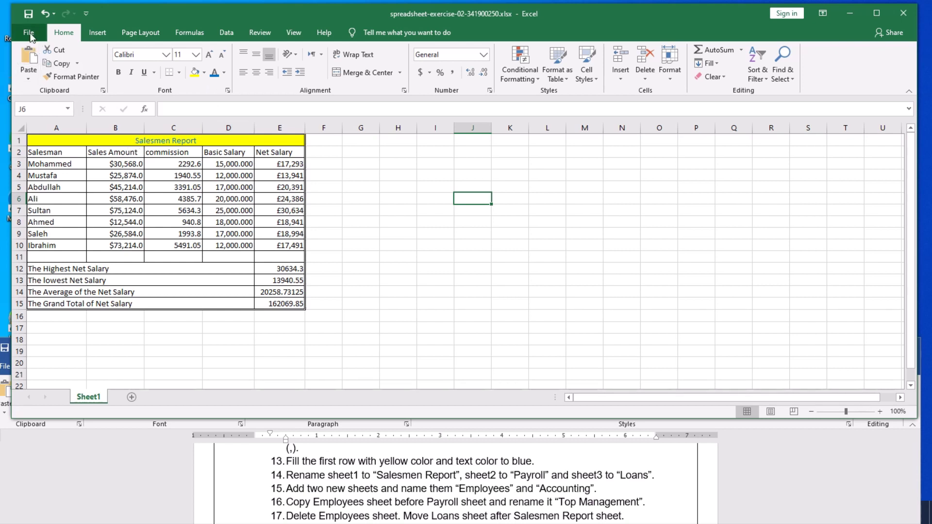
left_click(29, 16)
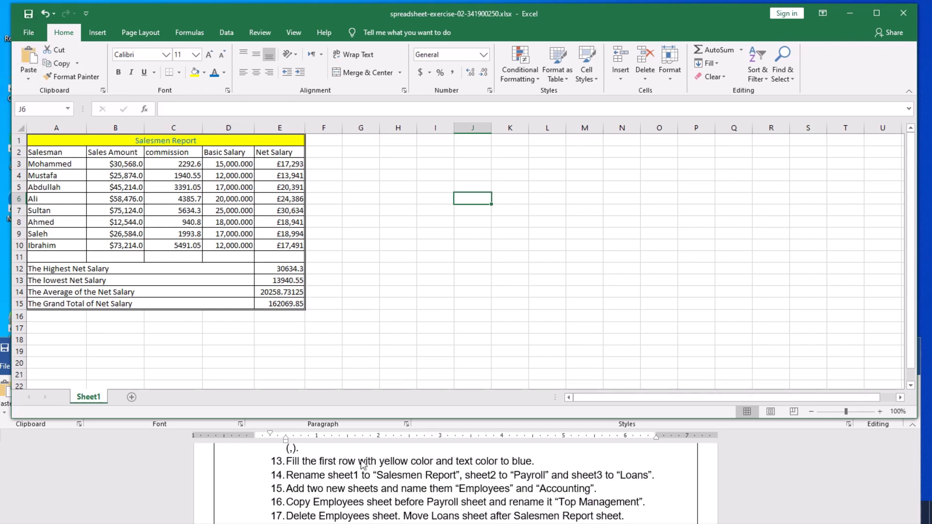
scroll(347, 482, "down", 1)
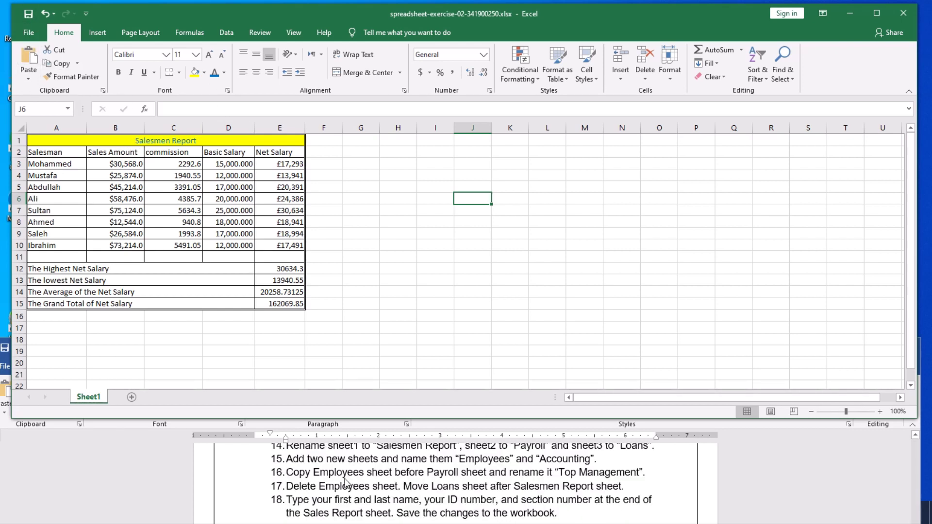
scroll(345, 480, "up", 1)
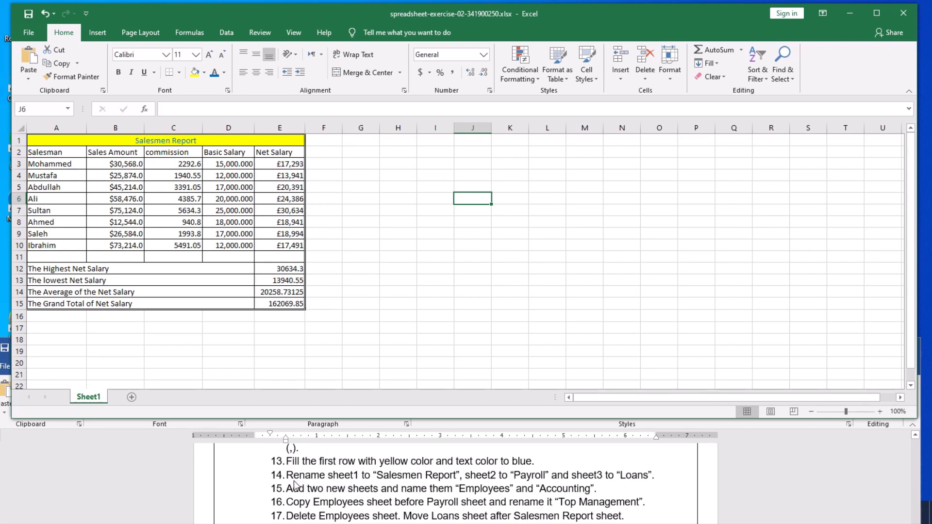
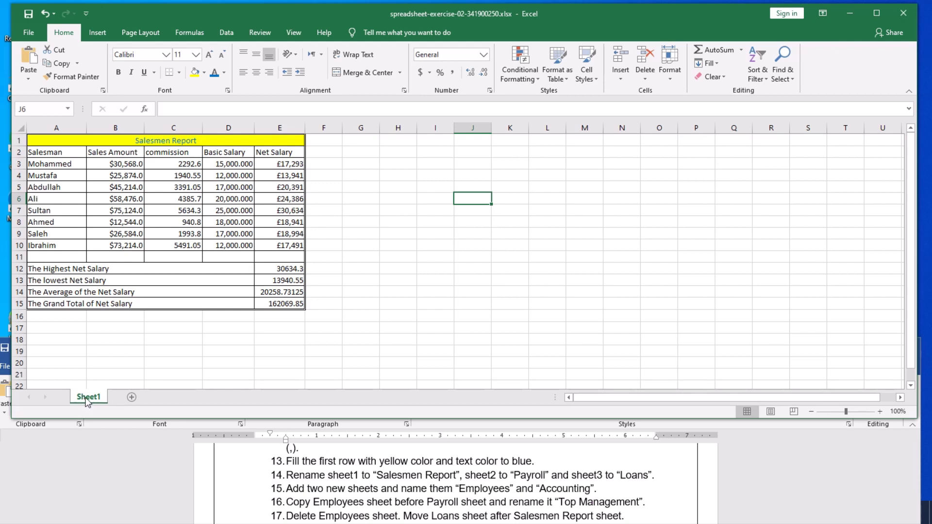
Rename the Sheet1 tab holding the salary table to 'Salesmen Report'.
double_click(86, 399)
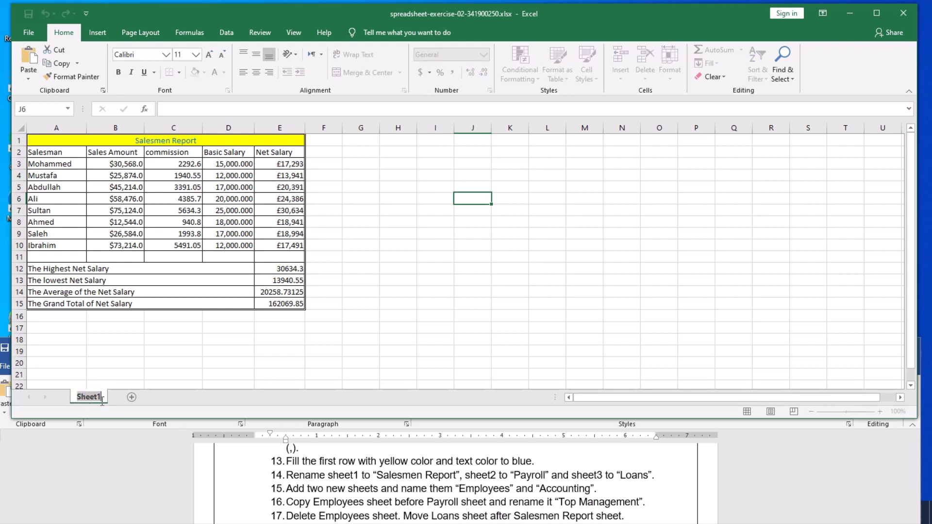
left_click(151, 367)
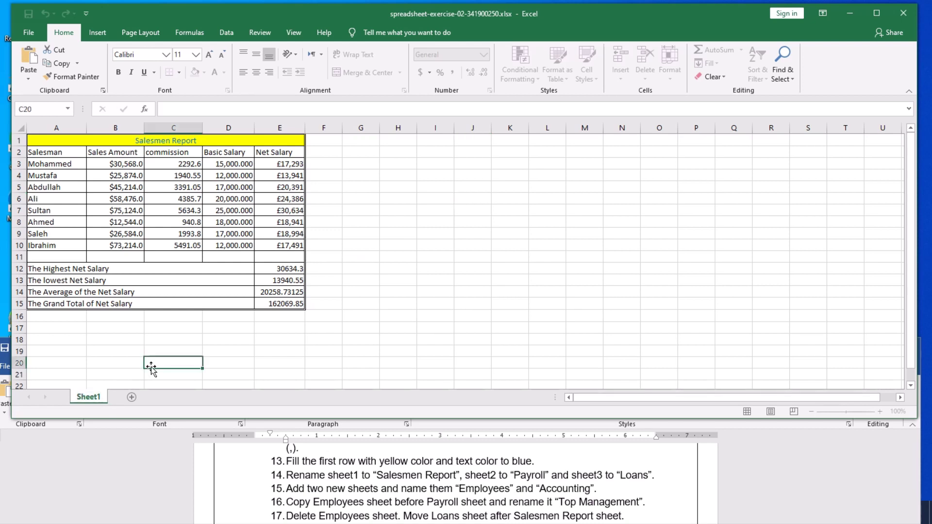
right_click(87, 399)
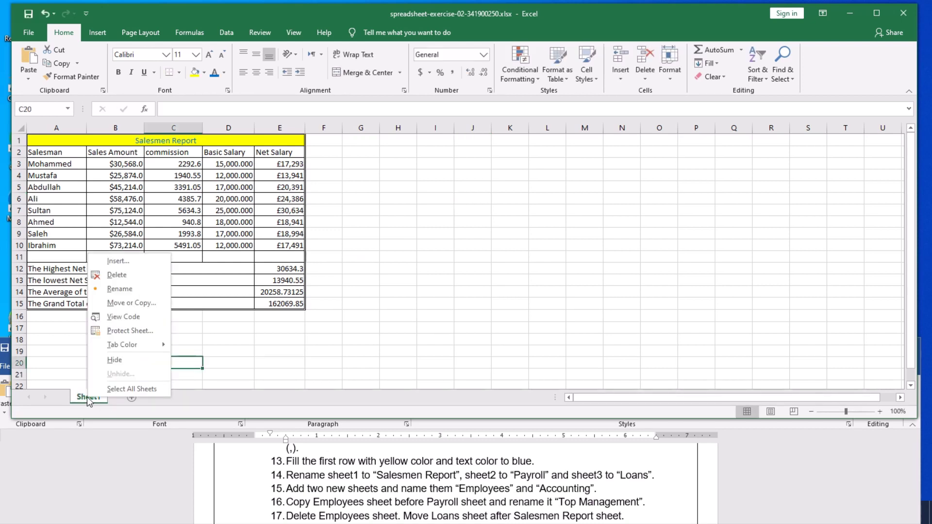
left_click(121, 289)
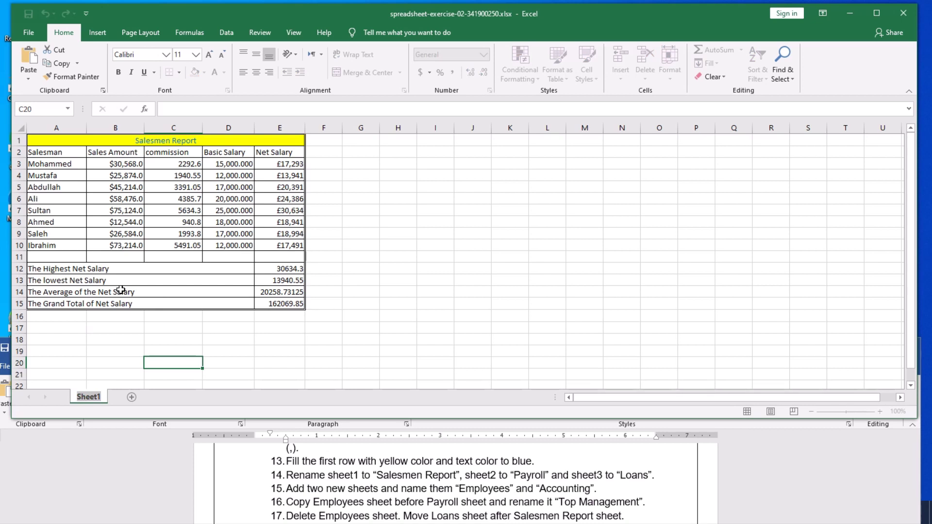
key("BackSpace")
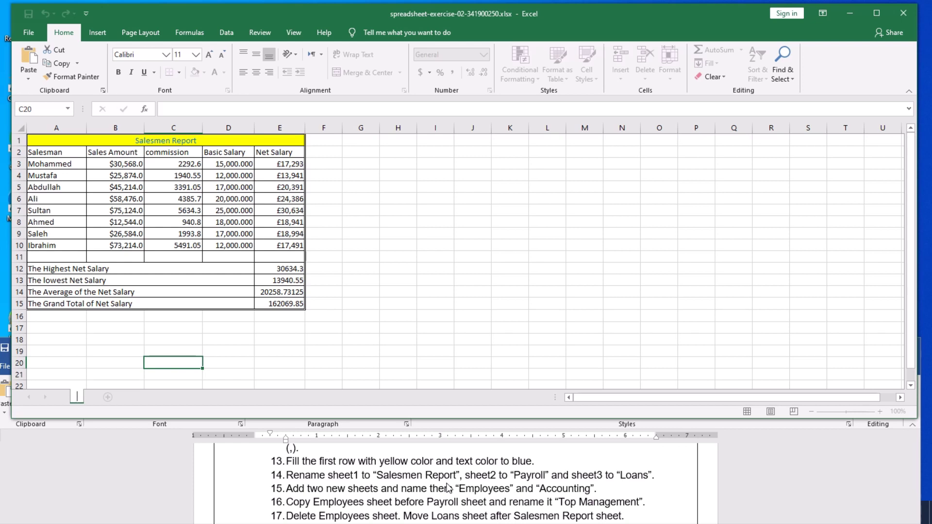
type("Salesmen Re")
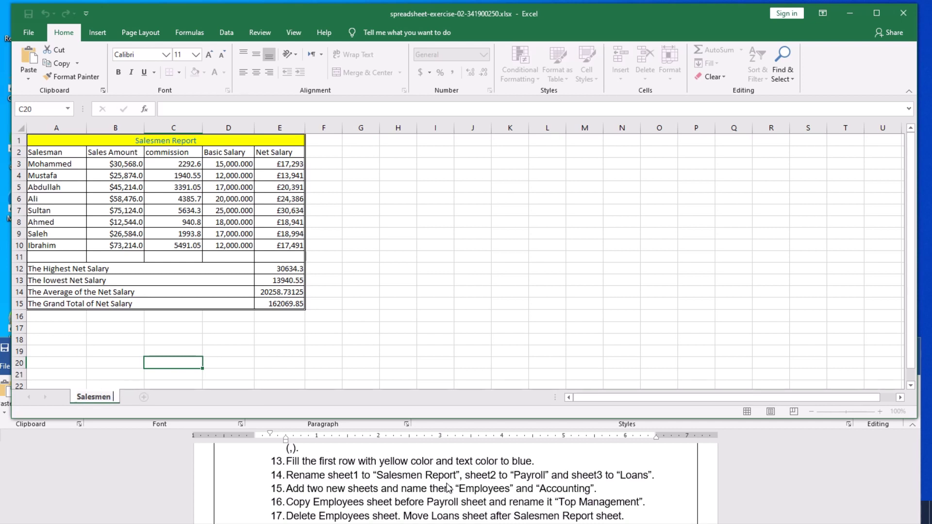
type("port")
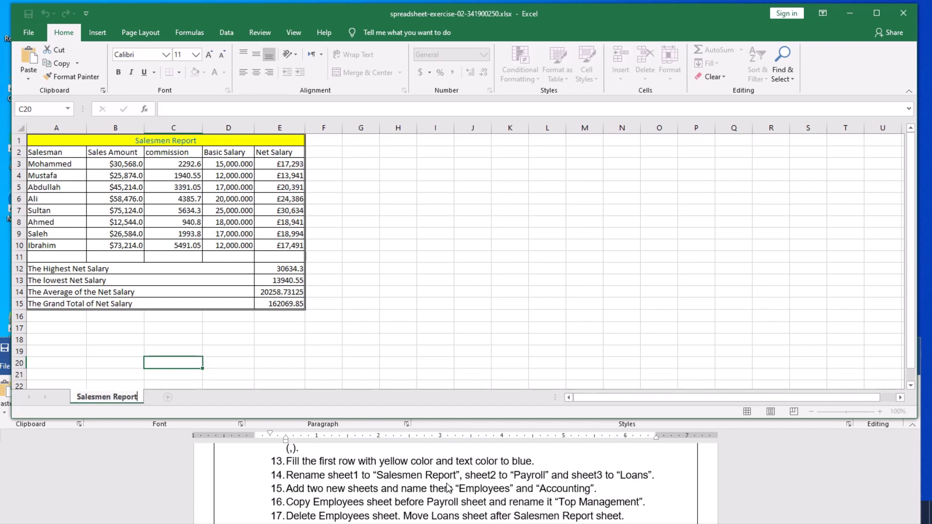
left_click(355, 343)
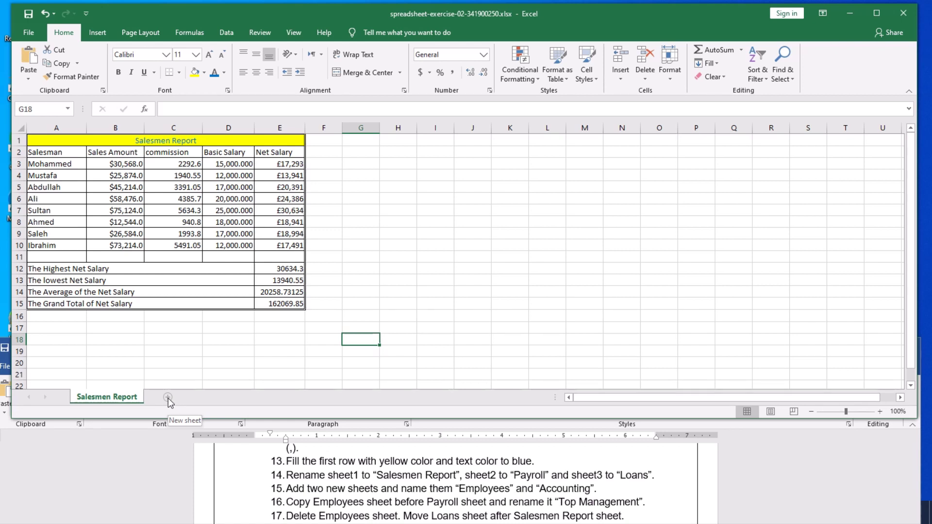
Add a new Sheet2 after Salesmen Report and rename it 'Payroll'.
left_click(167, 398)
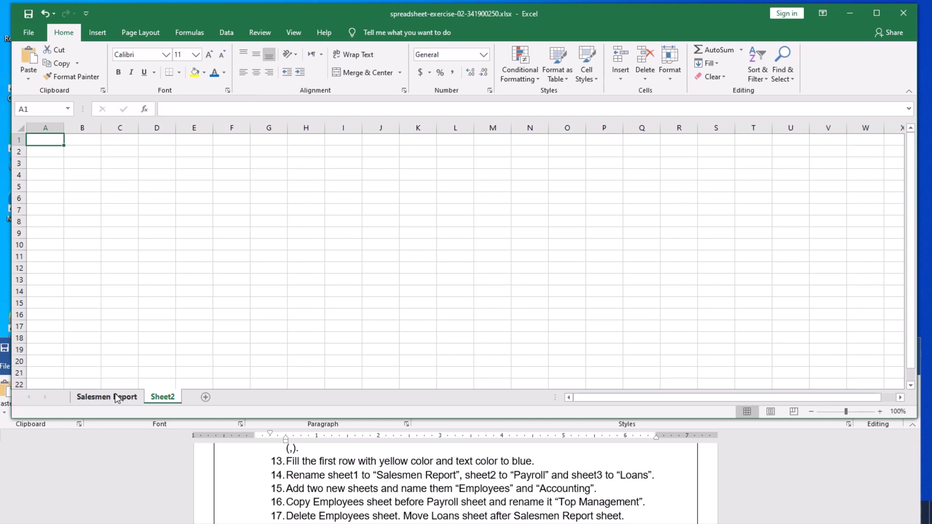
left_click(100, 398)
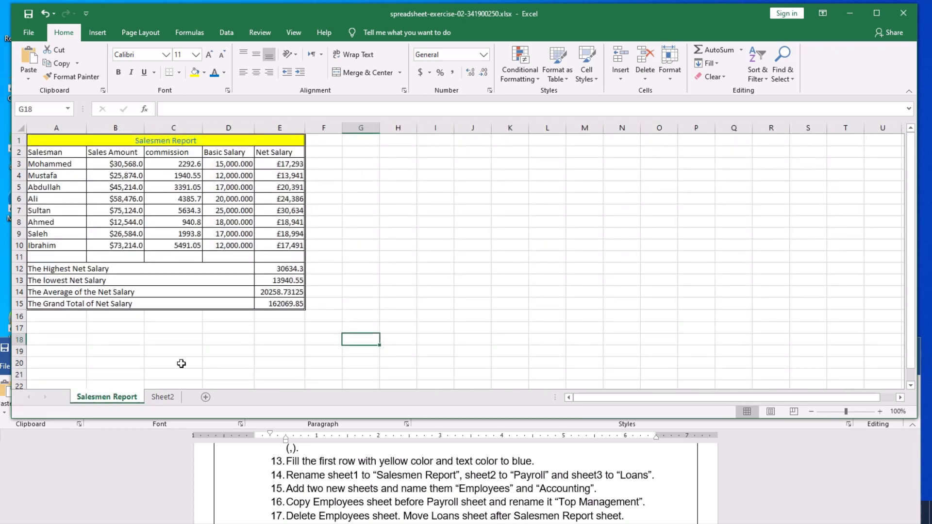
left_click(163, 398)
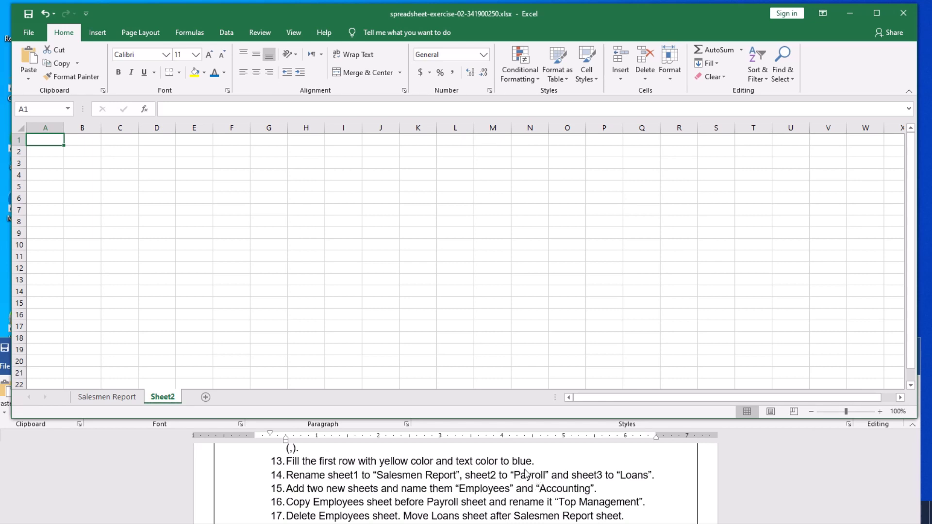
right_click(162, 400)
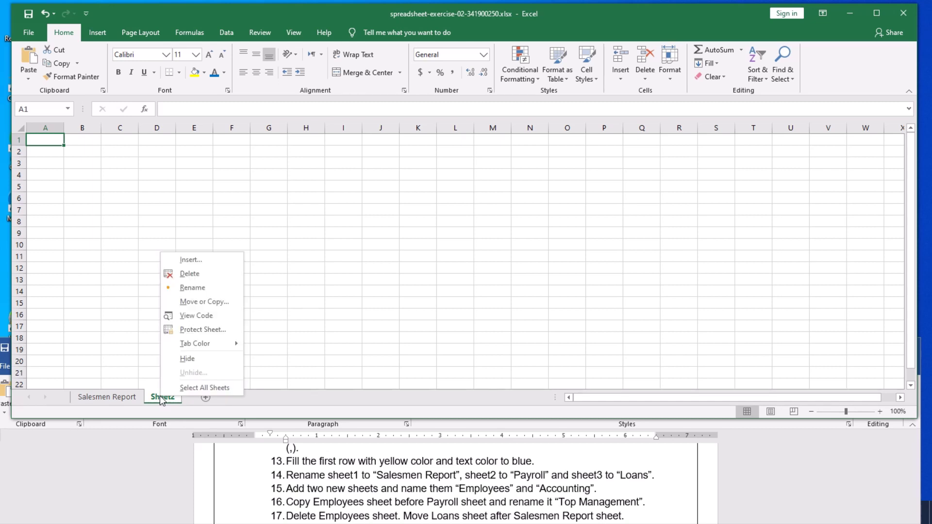
left_click(194, 288)
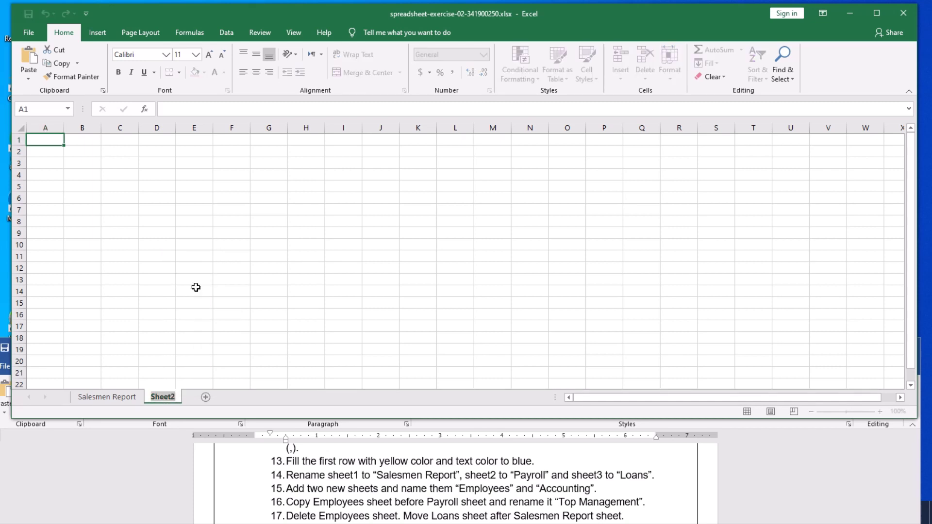
type("Payroll")
key("Return")
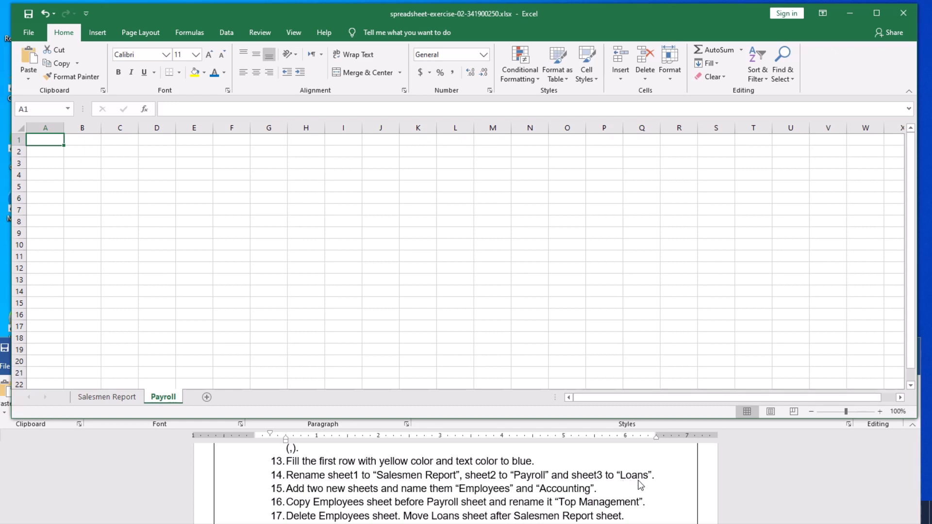
Add Sheet3 after Payroll and rename it 'Loans'.
left_click(207, 397)
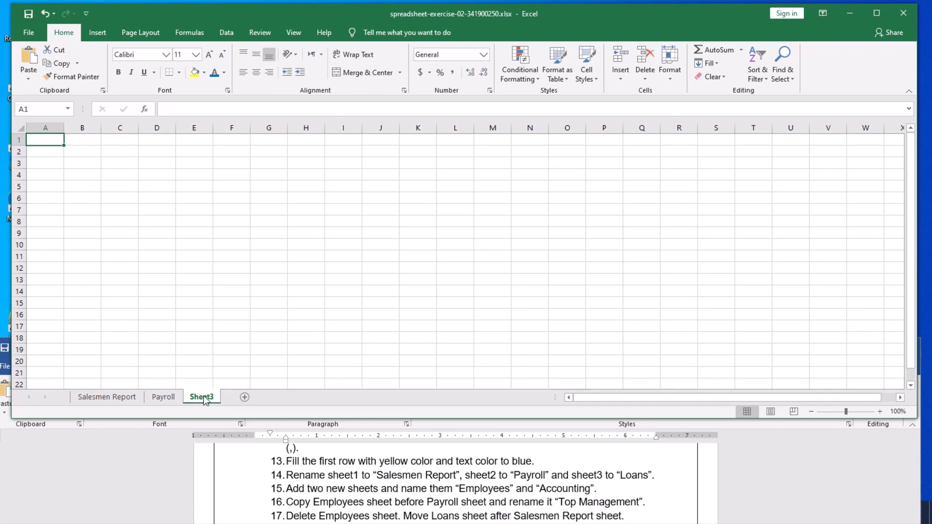
right_click(204, 396)
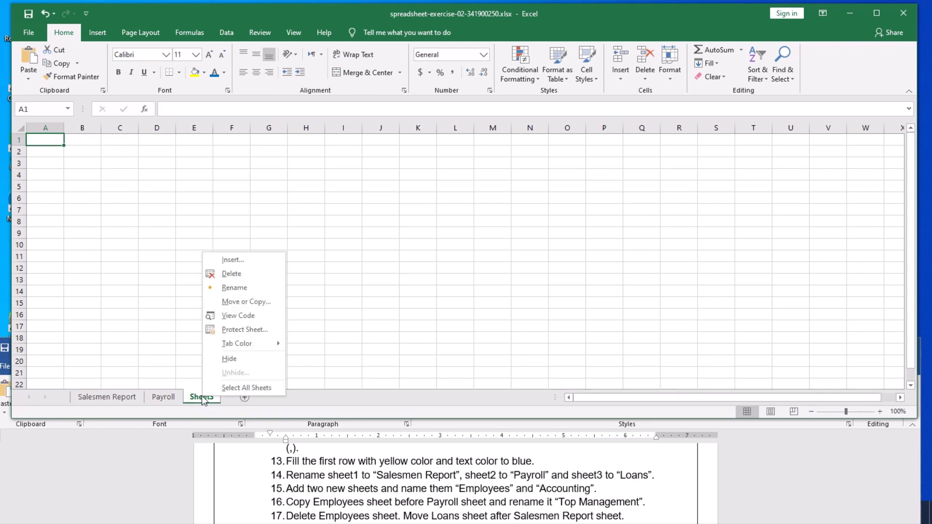
left_click(318, 358)
double_click(199, 397)
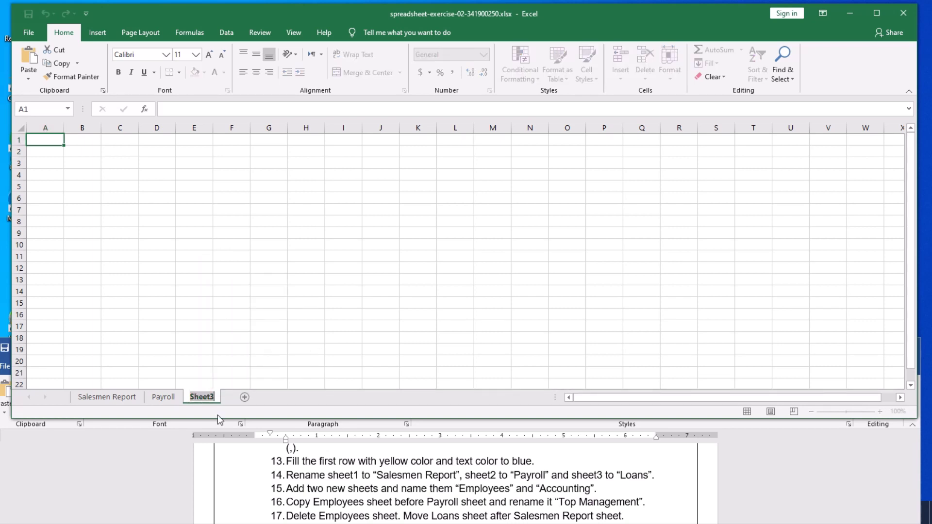
type("L")
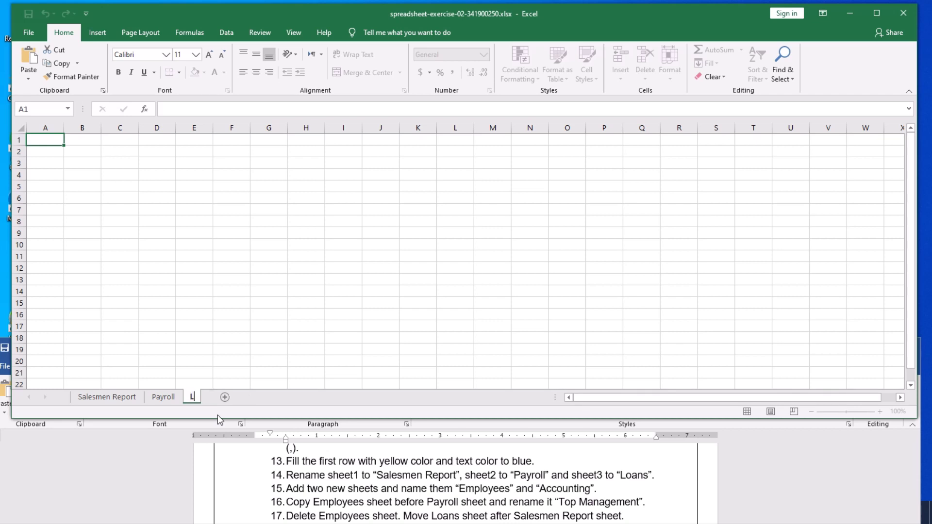
type("oans")
key("Return")
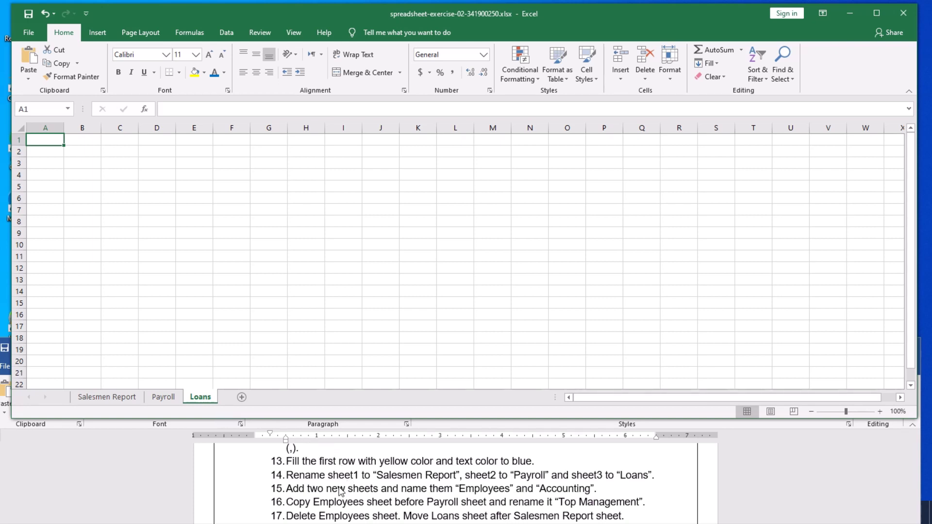
left_click(259, 309)
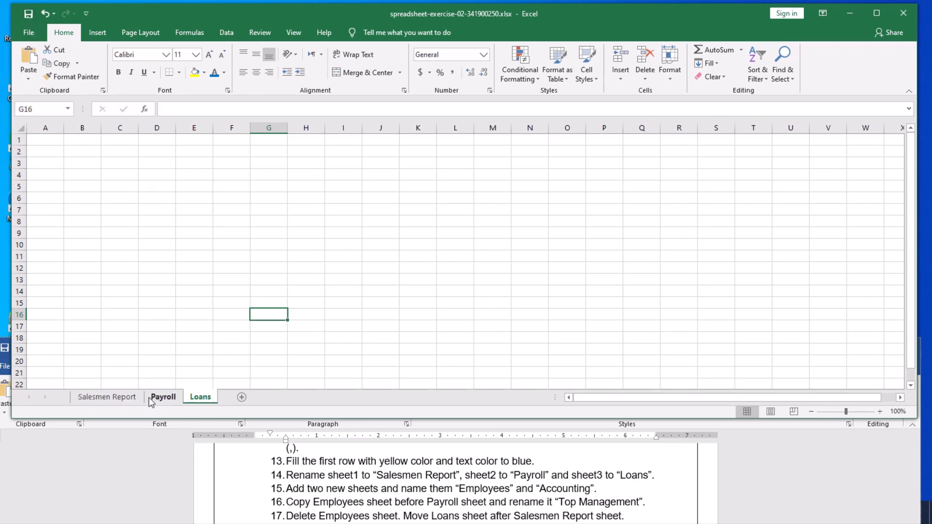
Flip through the Salesmen Report, Payroll and Loans sheets, ending on the empty Loans sheet.
left_click(106, 396)
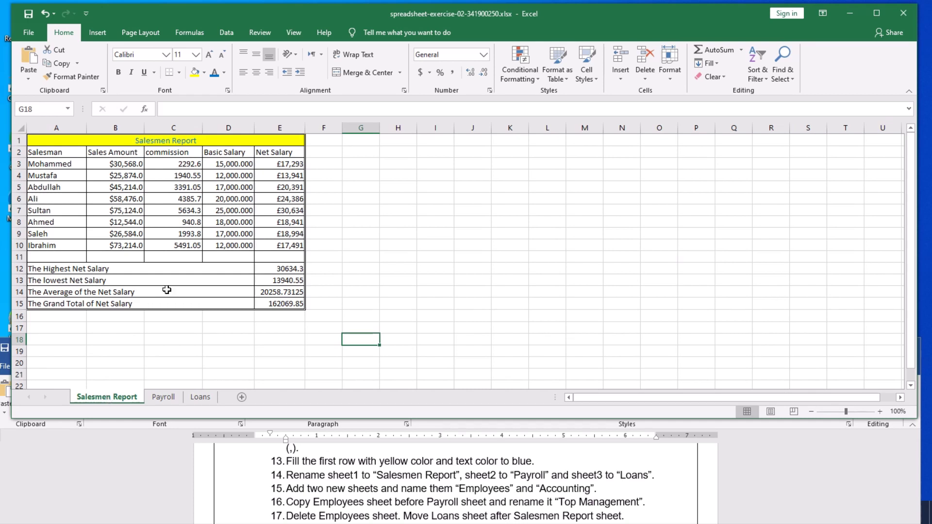
left_click(164, 397)
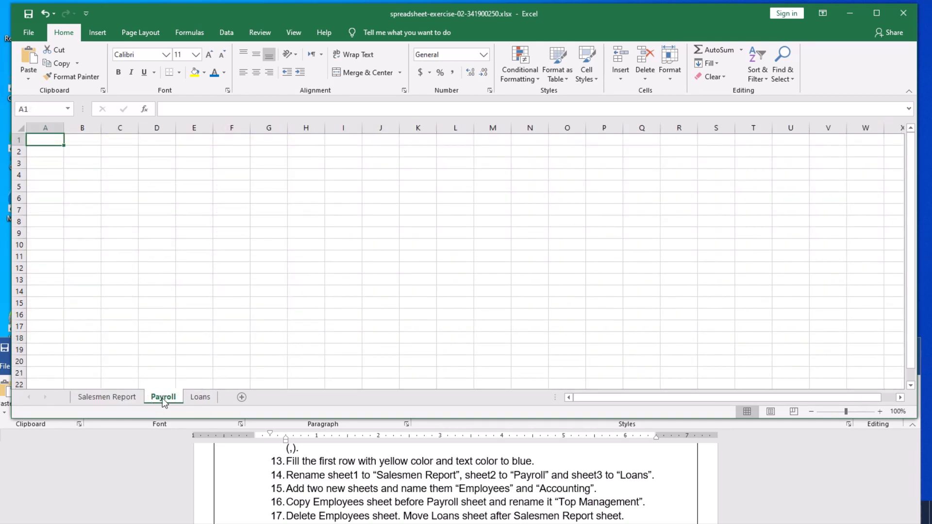
left_click(199, 398)
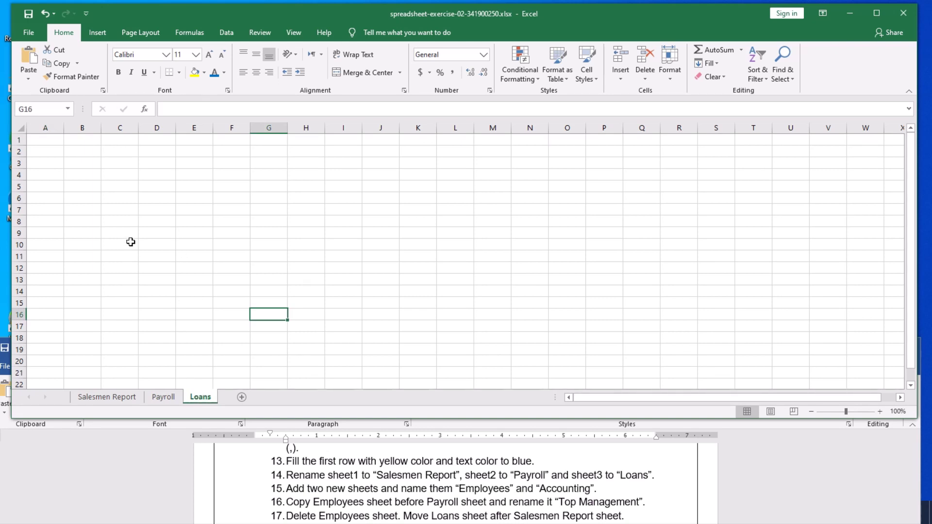
left_click(167, 399)
left_click(124, 402)
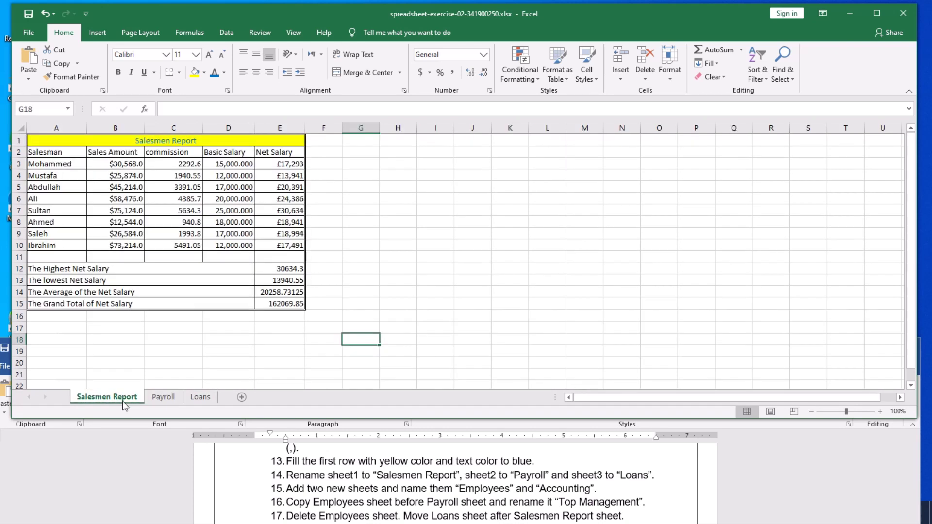
left_click(161, 400)
left_click(195, 399)
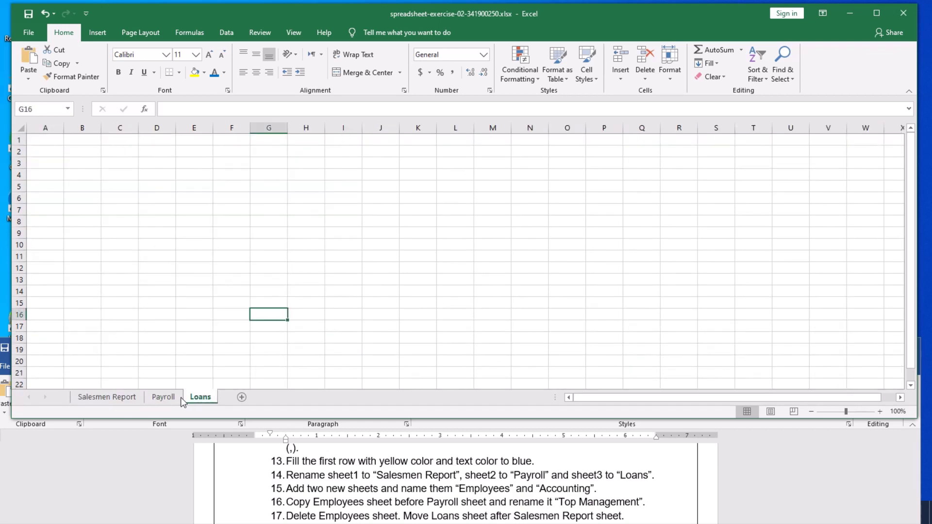
left_click(163, 398)
left_click(124, 396)
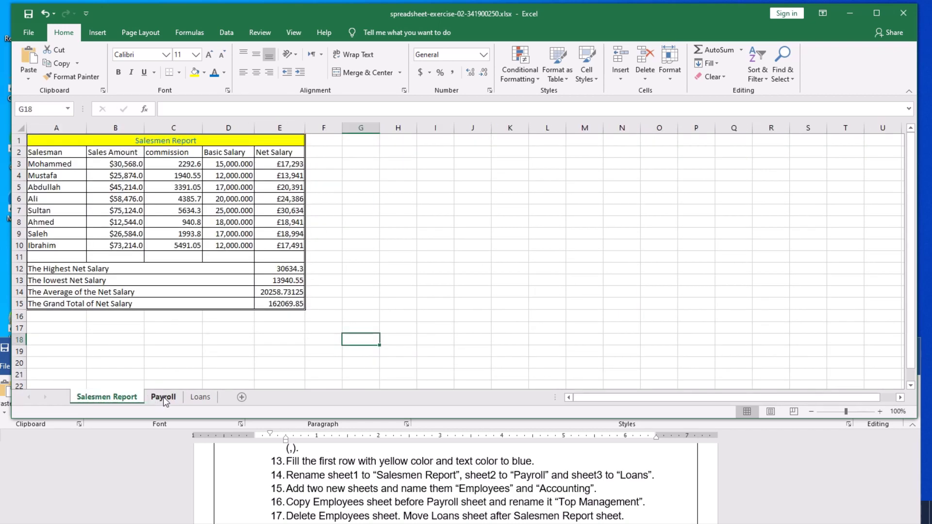
left_click(163, 397)
left_click(194, 397)
left_click(163, 398)
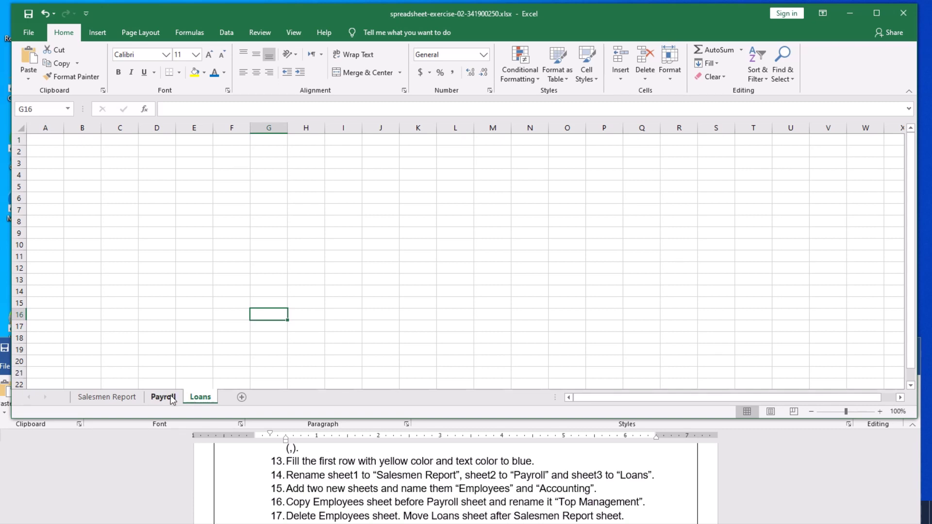
left_click(122, 395)
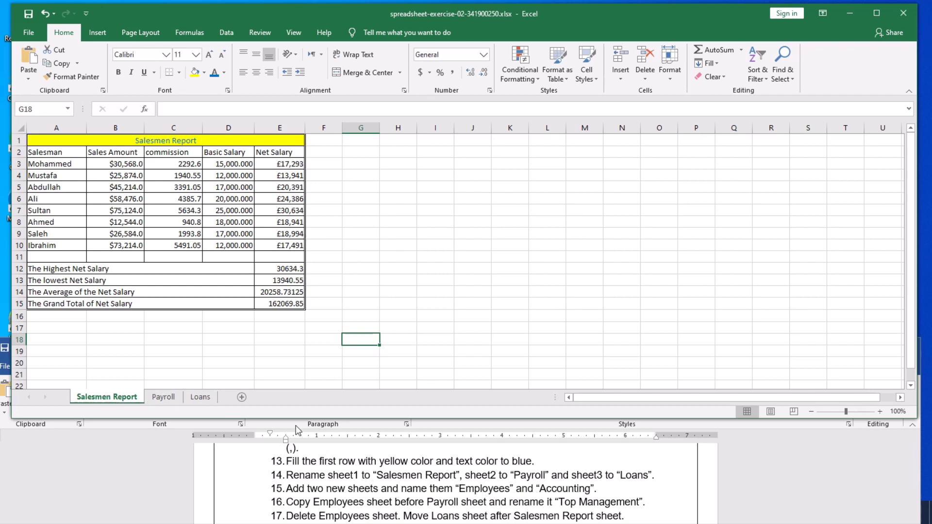
left_click(198, 398)
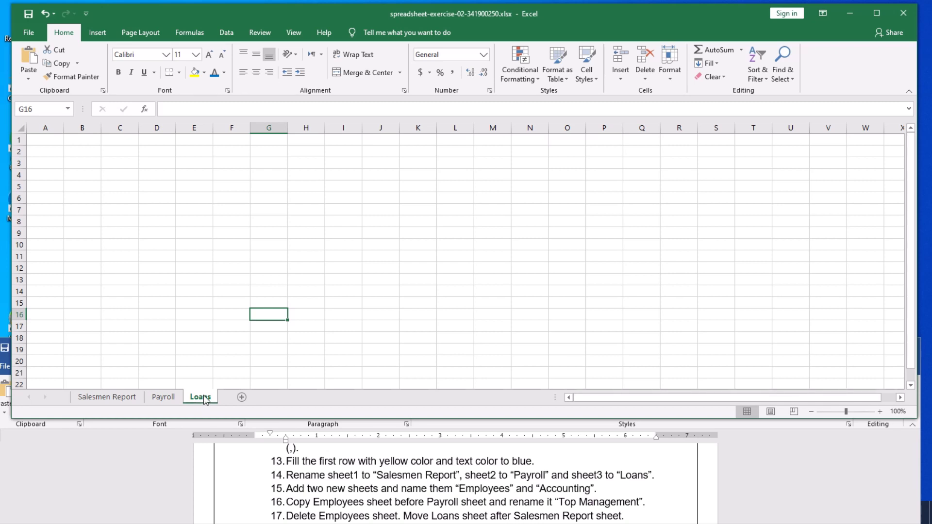
Add Sheet4 after Loans and rename it 'Employees'.
left_click(242, 398)
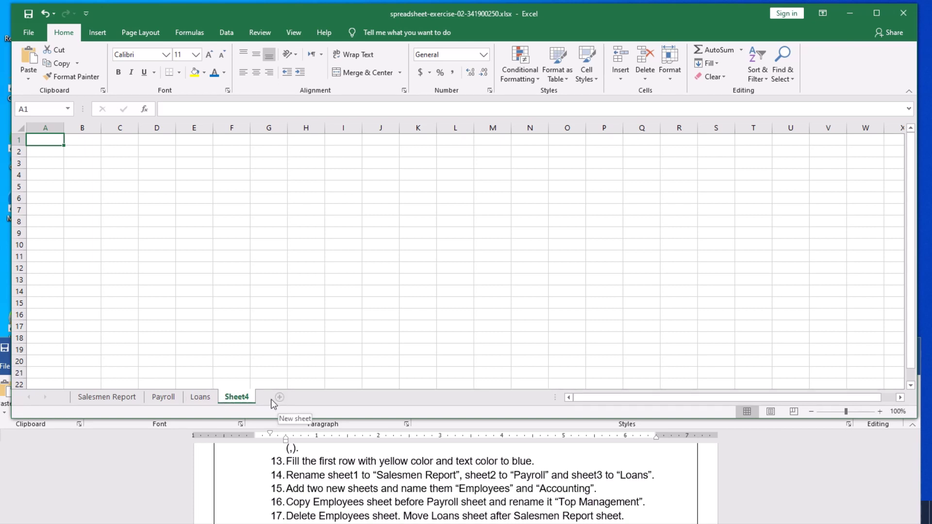
right_click(235, 398)
left_click(267, 288)
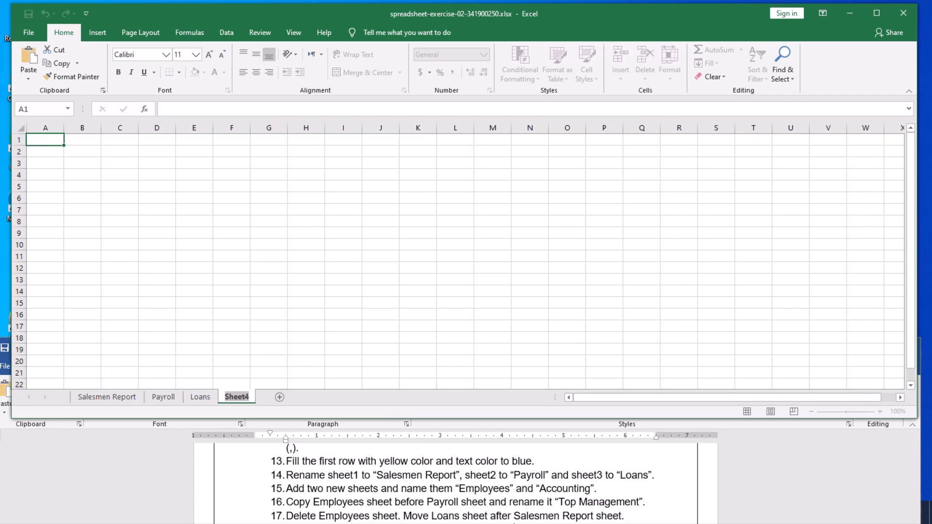
type("Emp")
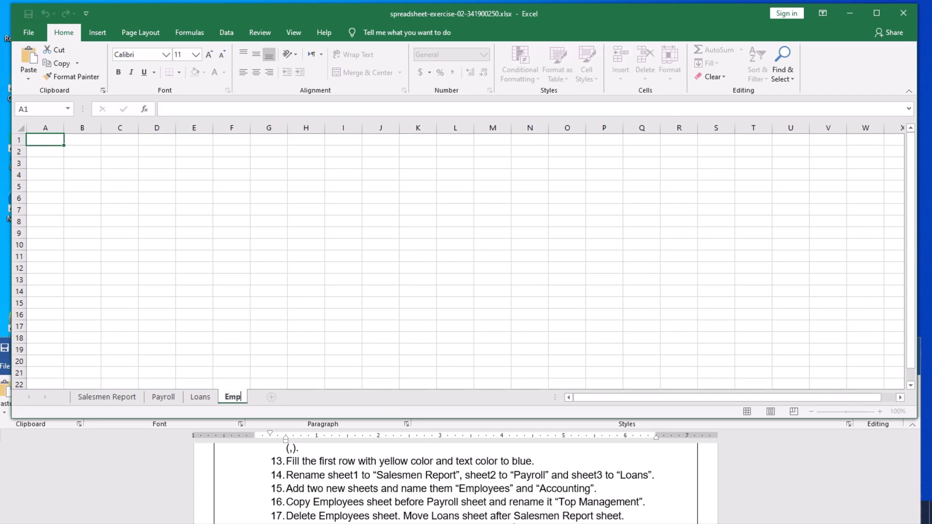
type("loyees")
key("Return")
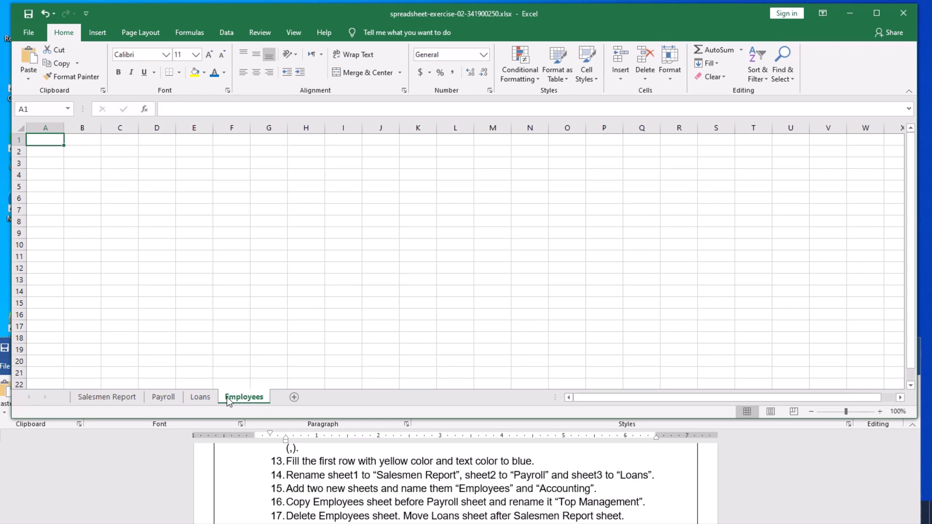
Add Sheet5 after Employees and rename it 'Accounting'.
left_click(295, 399)
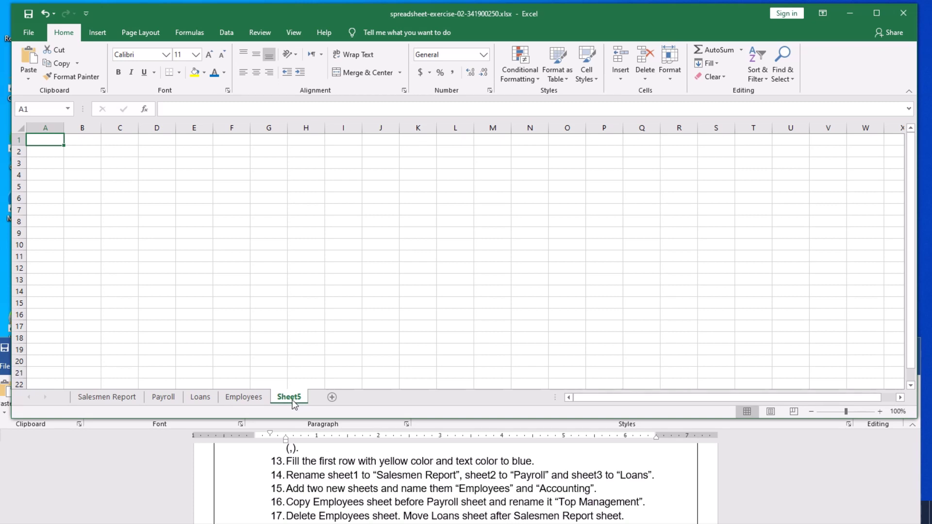
double_click(293, 398)
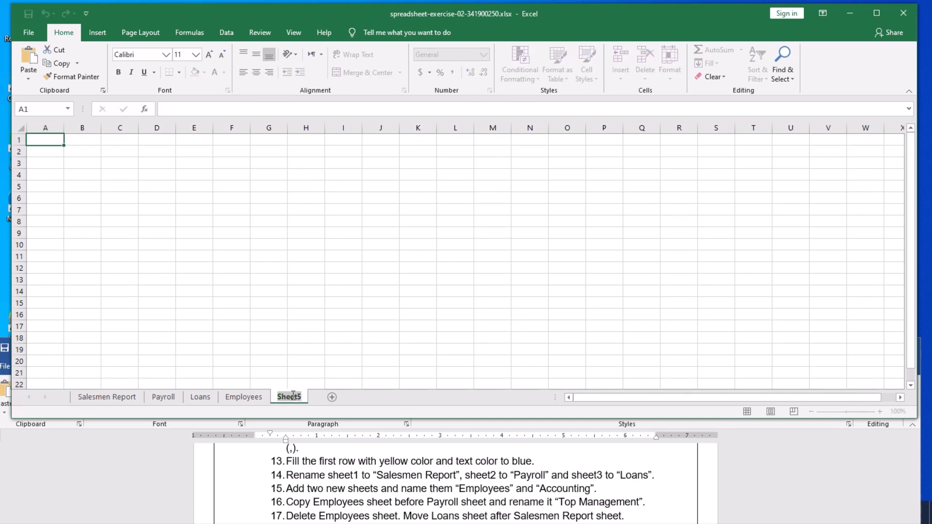
type("Accountin")
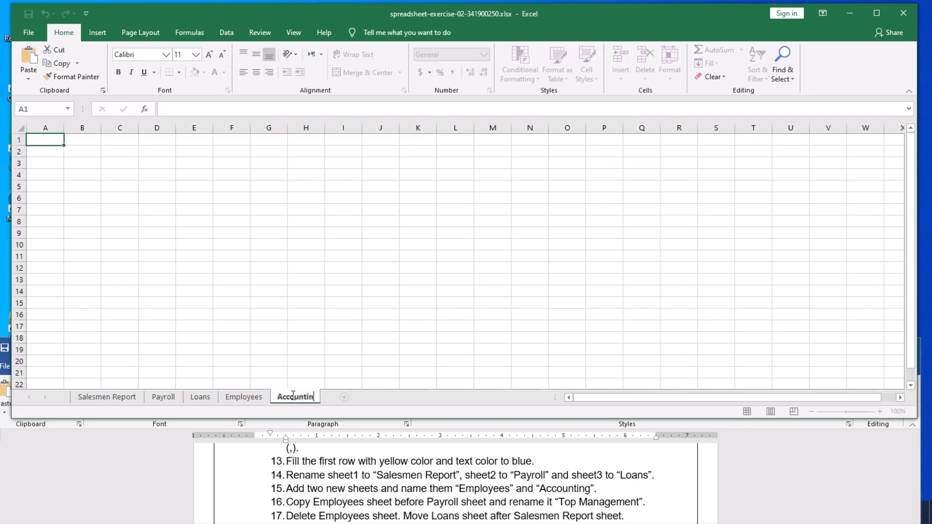
type("g")
key("Return")
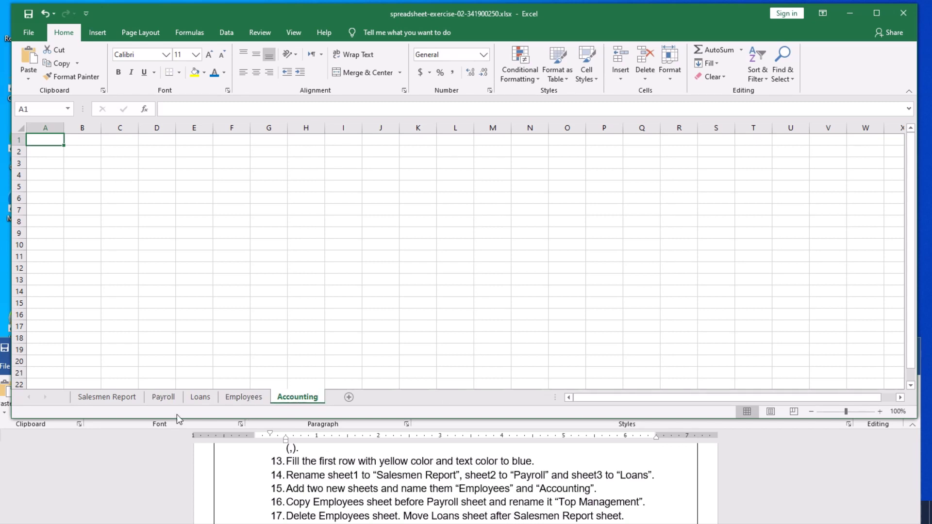
Cycle through Salesmen Report, Payroll, Loans, Employees and Accounting, finishing on Salesmen Report.
left_click(110, 398)
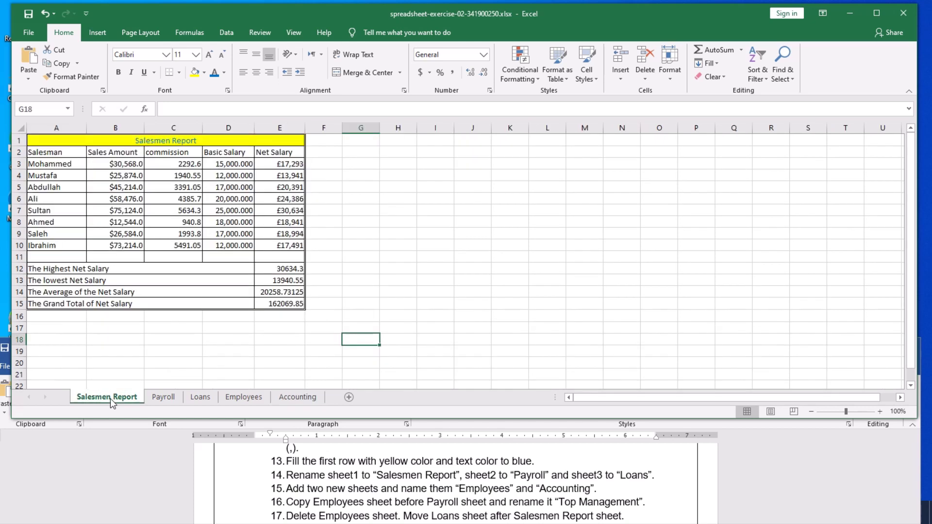
left_click(162, 399)
left_click(200, 397)
left_click(242, 397)
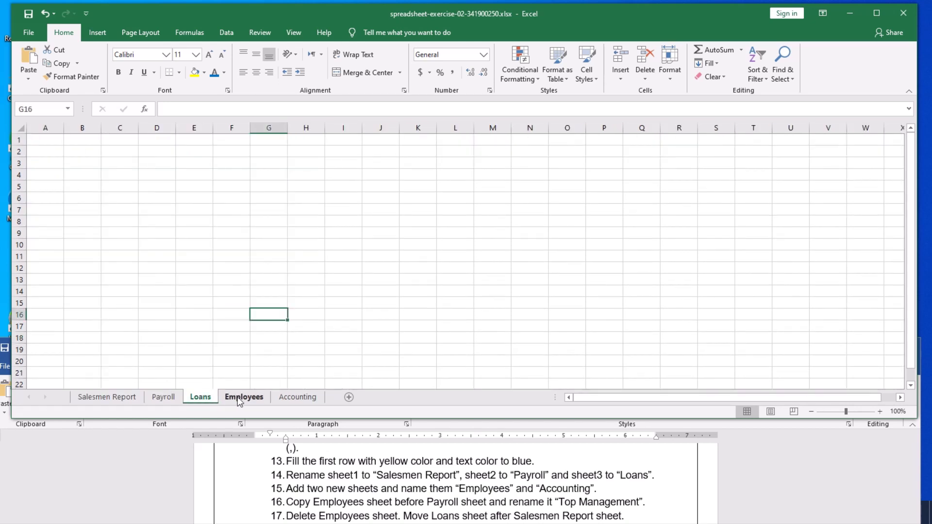
left_click(283, 399)
left_click(102, 397)
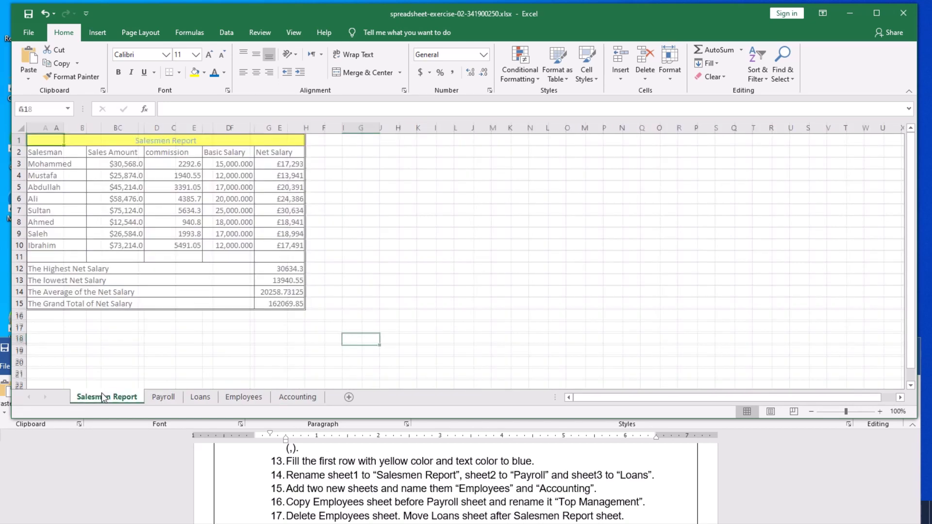
left_click(160, 398)
left_click(200, 397)
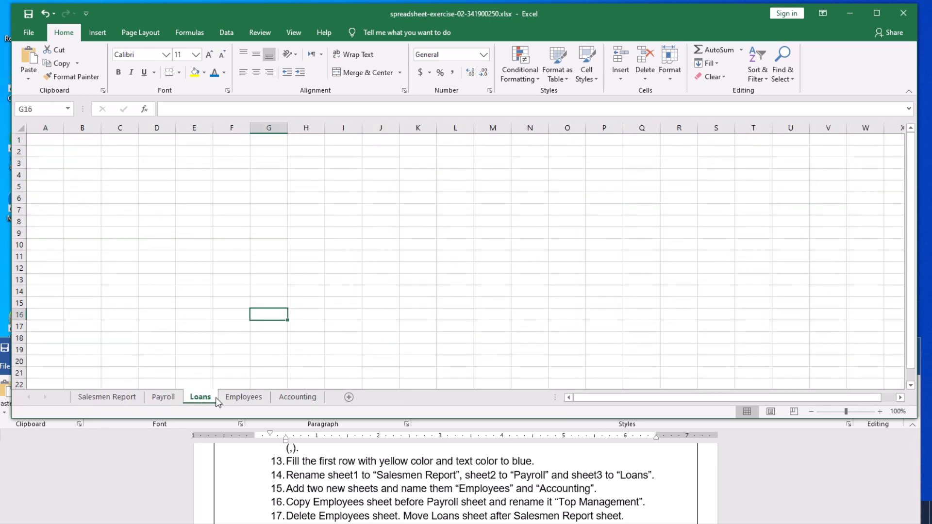
left_click(241, 398)
left_click(287, 397)
left_click(245, 397)
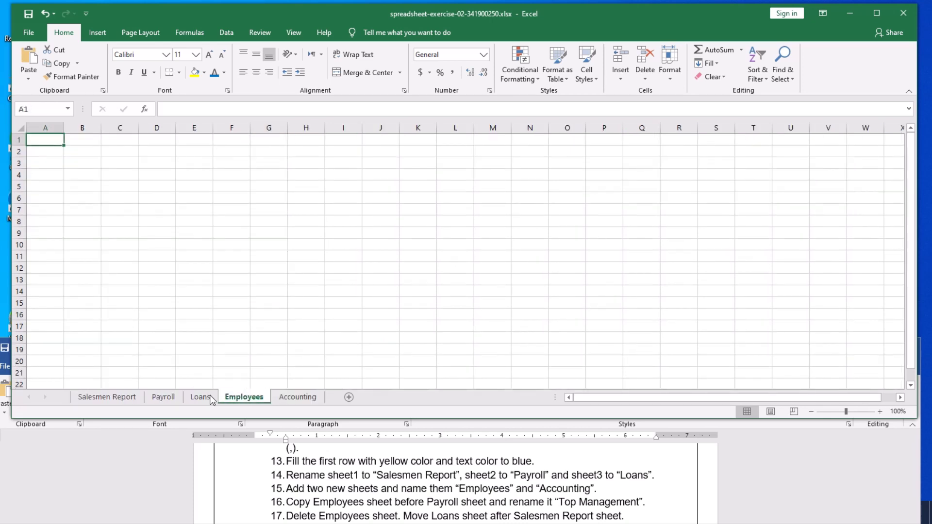
left_click(210, 397)
left_click(163, 398)
left_click(118, 398)
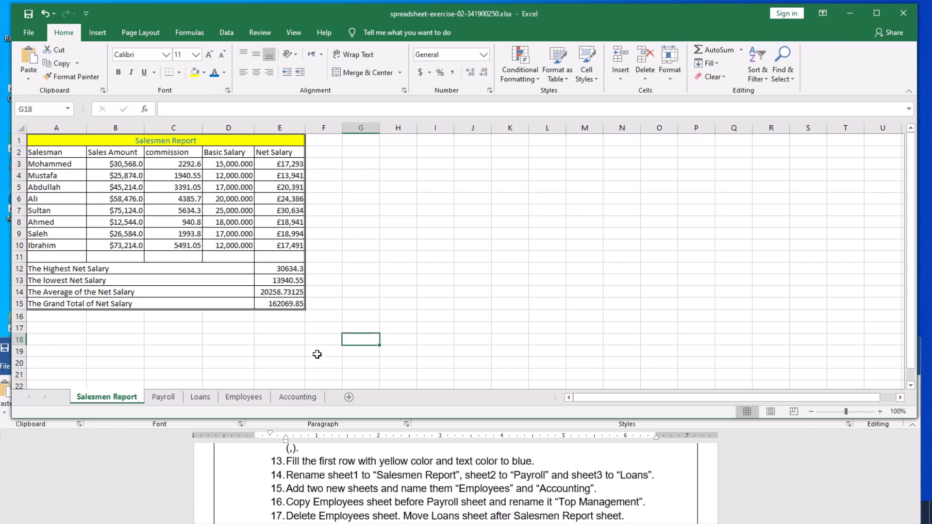
left_click(163, 399)
left_click(198, 397)
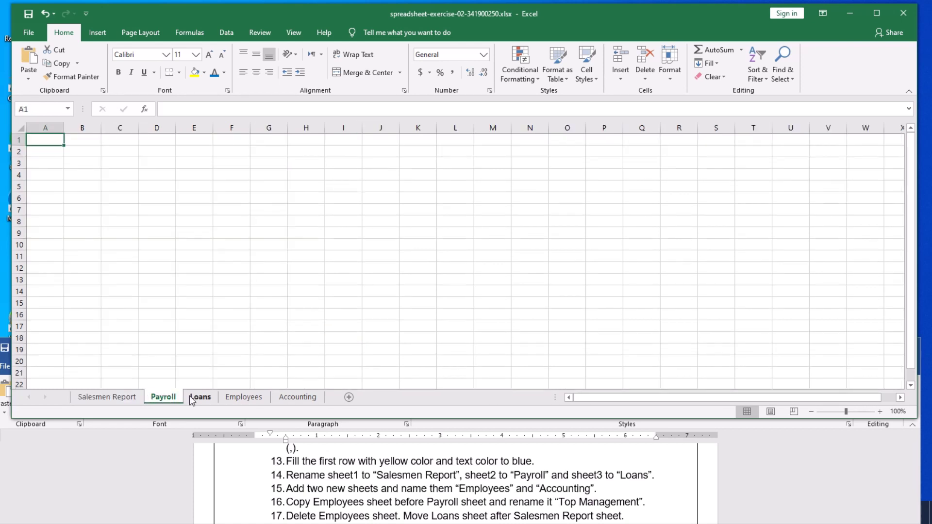
left_click(228, 396)
left_click(297, 397)
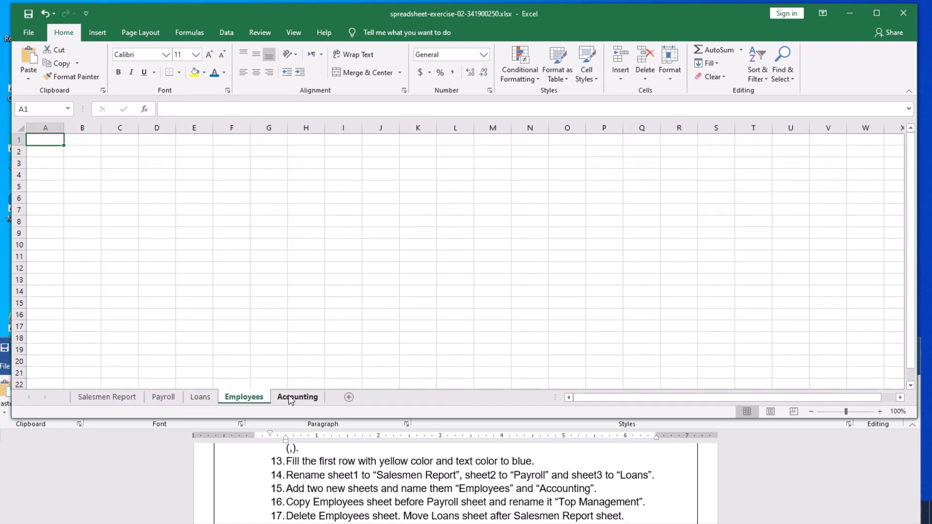
left_click(110, 399)
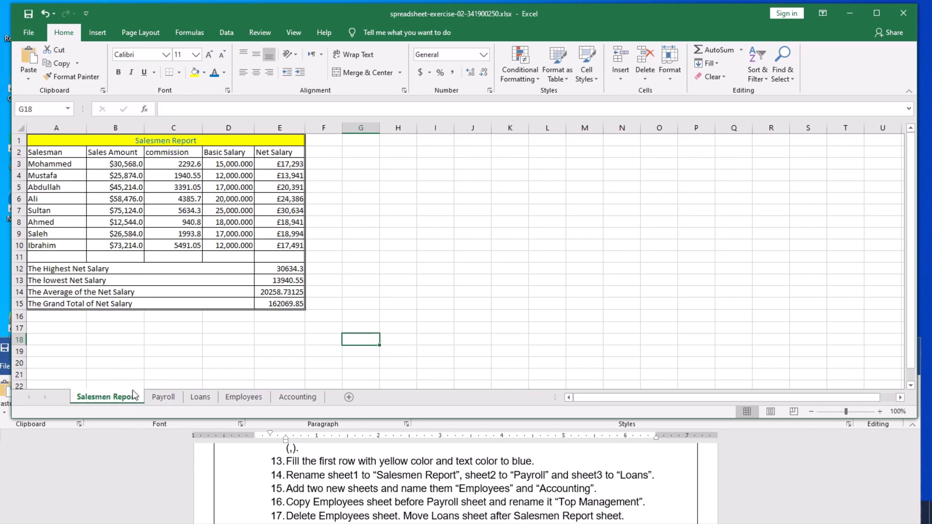
Select cell B19 below the salary table, then show the empty Accounting sheet.
left_click(127, 350)
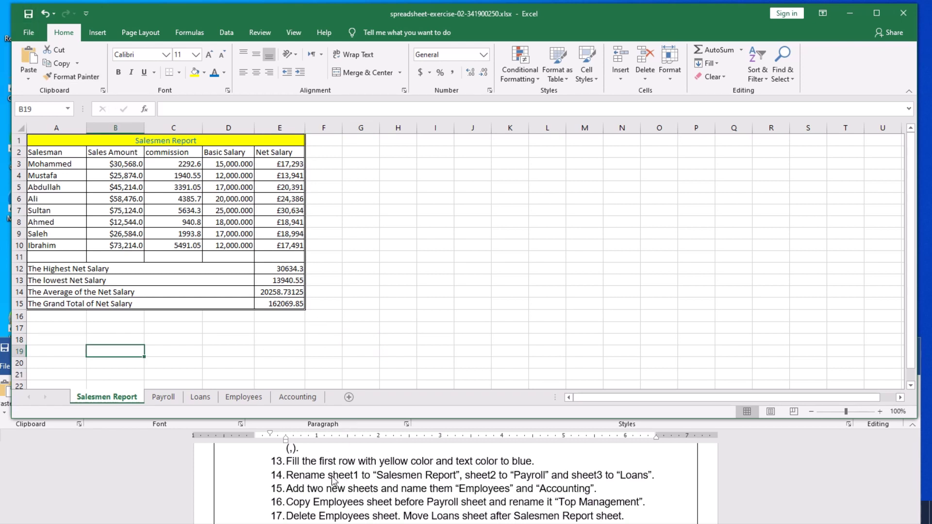
scroll(334, 480, "down", 1)
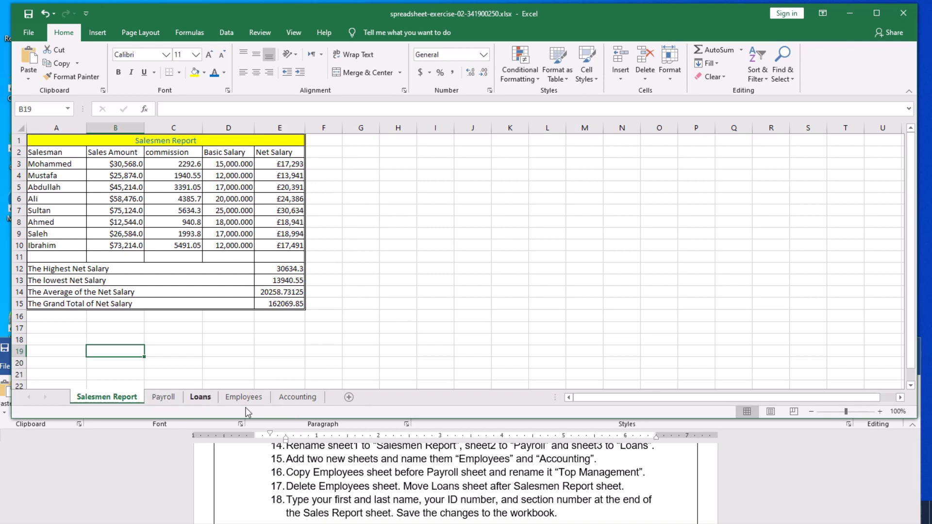
left_click(292, 398)
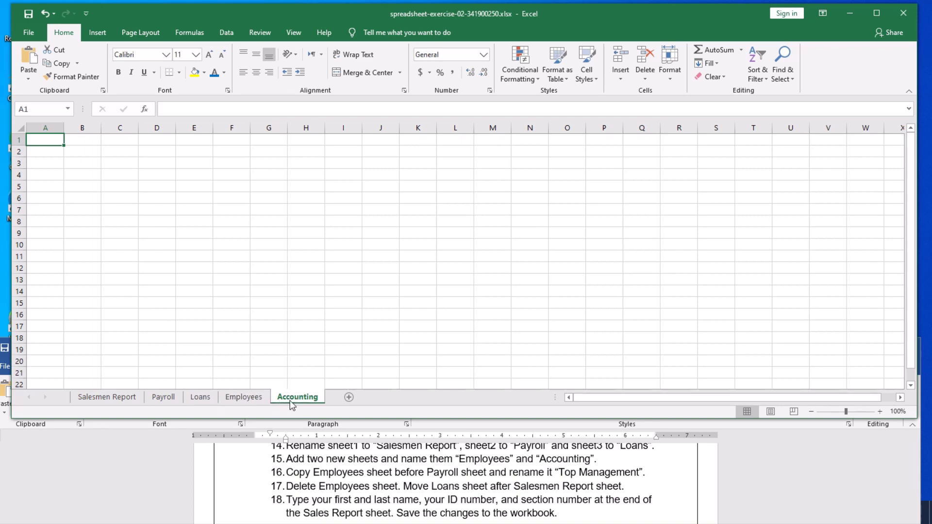
Enter 'JIC' in cell D4 of the Accounting sheet.
left_click(157, 177)
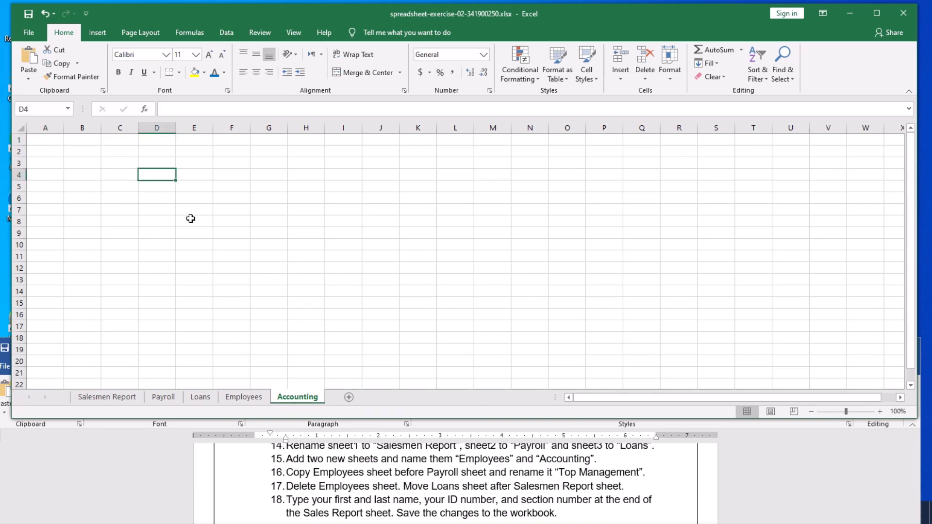
type("JIC")
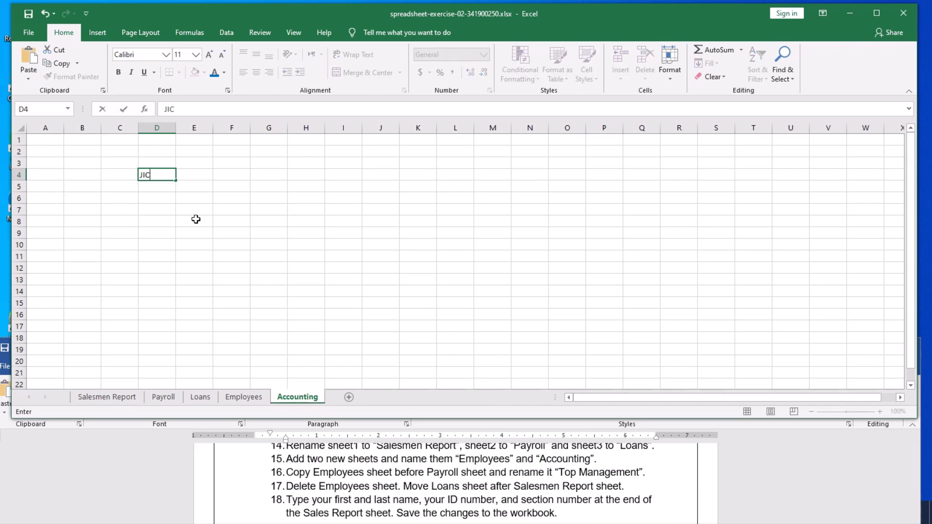
left_click(192, 219)
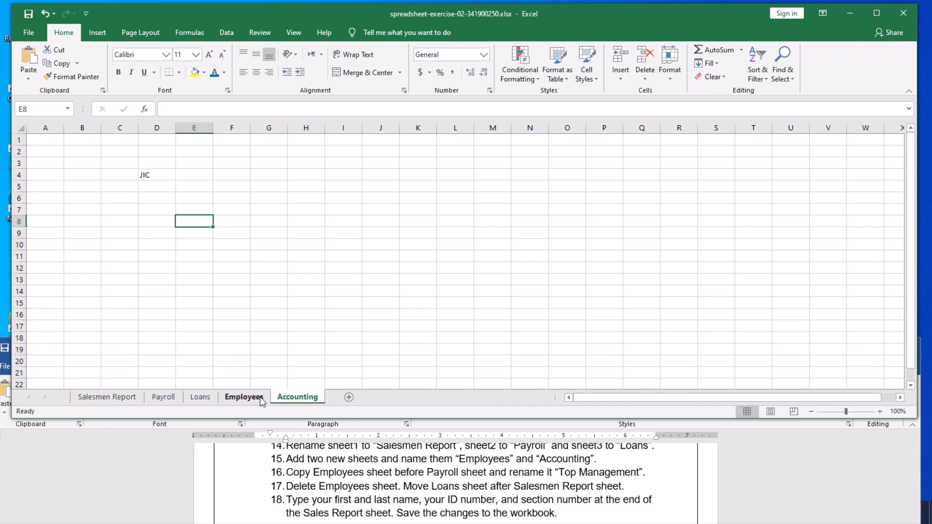
Open the Move or Copy dialog for the Accounting sheet.
right_click(294, 395)
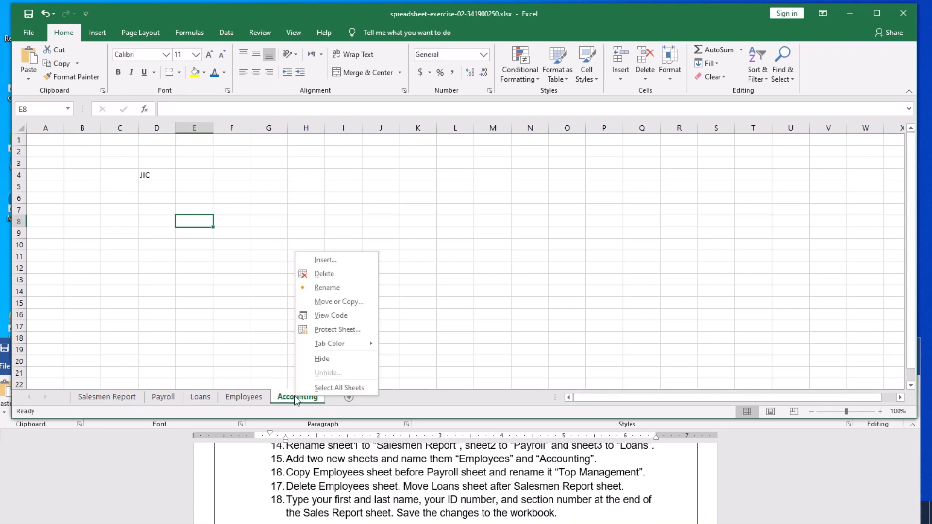
left_click(345, 302)
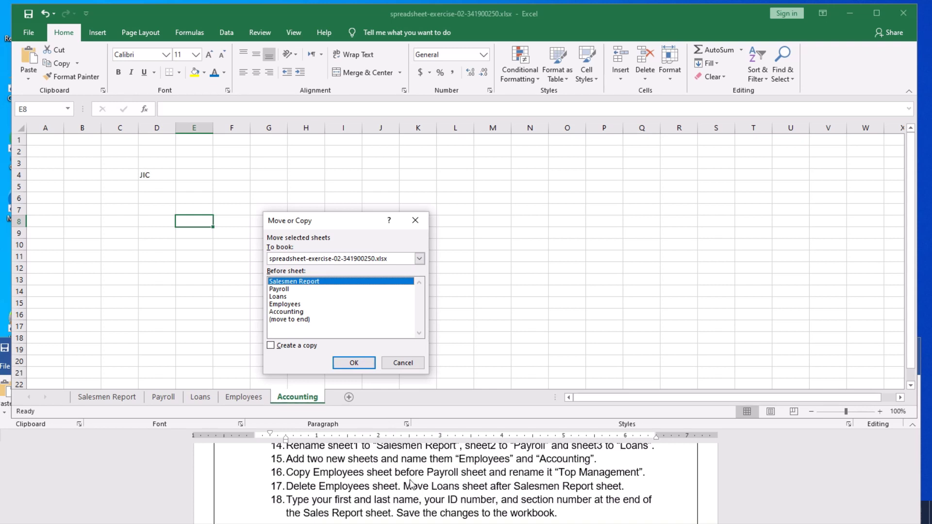
Copy the Accounting sheet before Payroll, creating Accounting (2).
left_click(281, 290)
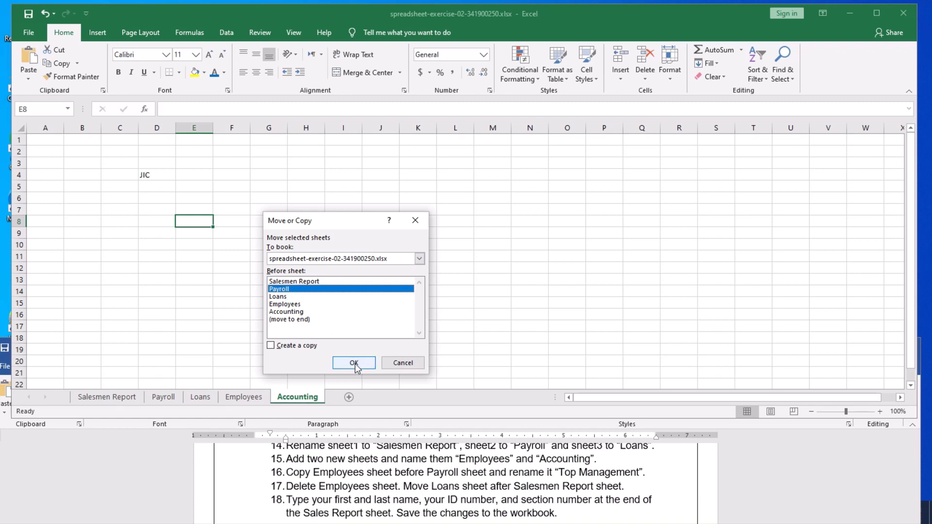
left_click(270, 346)
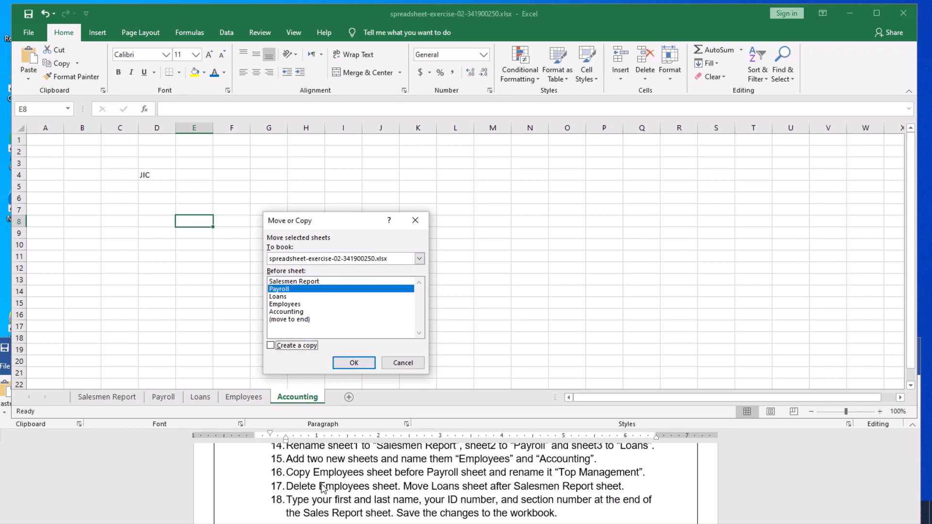
left_click(285, 304)
left_click(284, 311)
left_click(280, 298)
left_click(284, 290)
left_click(271, 346)
left_click(354, 364)
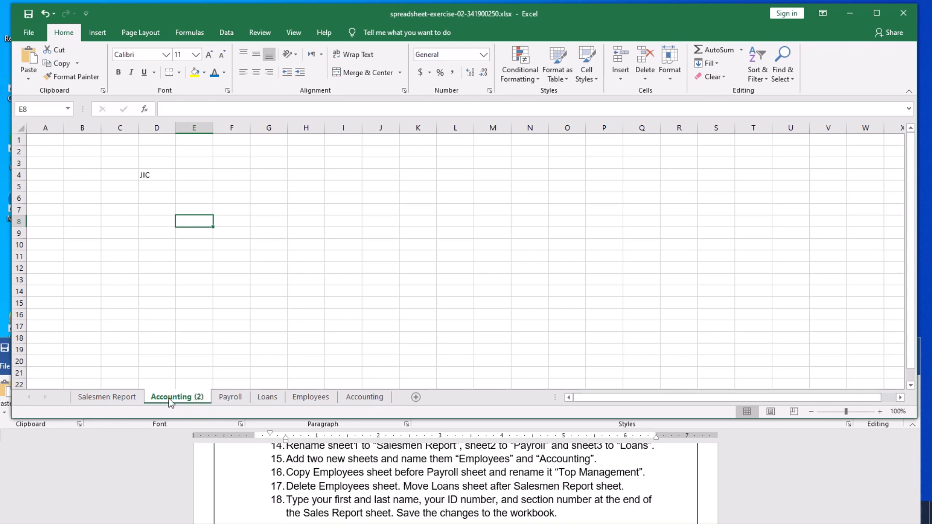
left_click(360, 395)
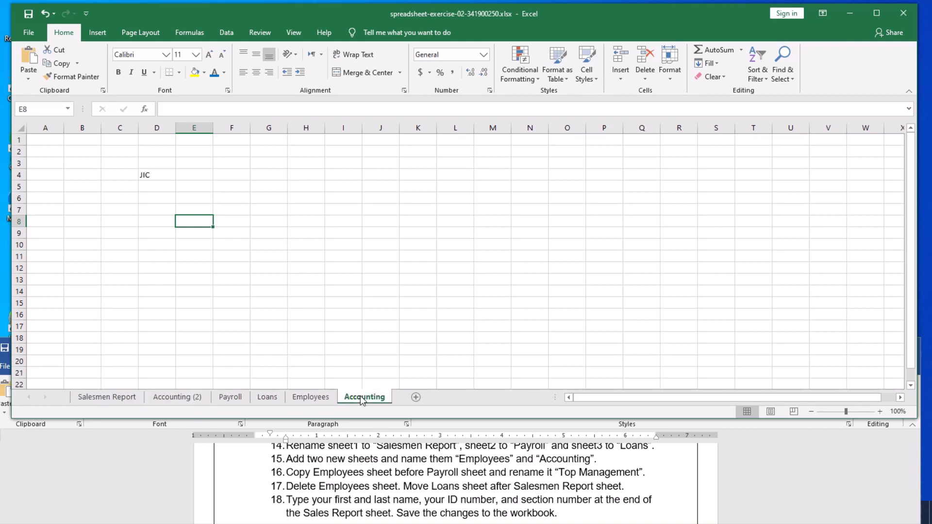
left_click(311, 397)
left_click(268, 398)
left_click(231, 397)
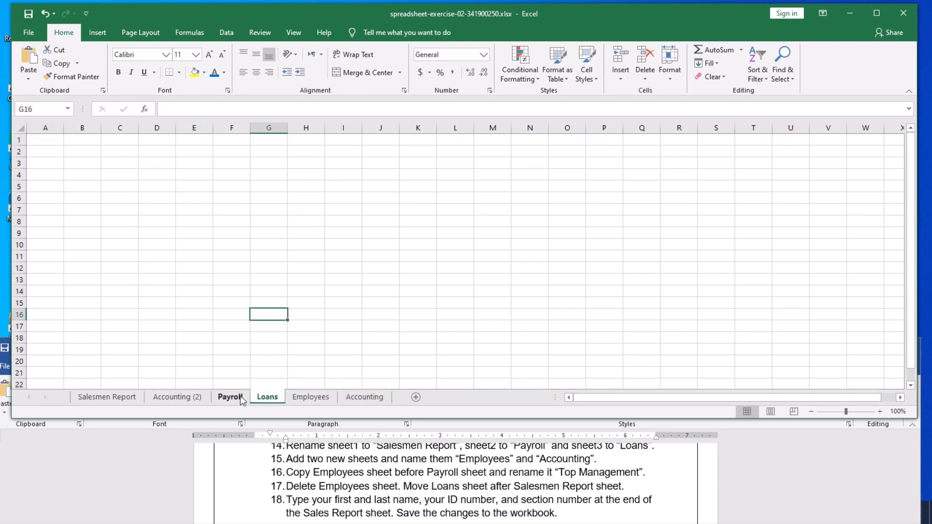
left_click(204, 398)
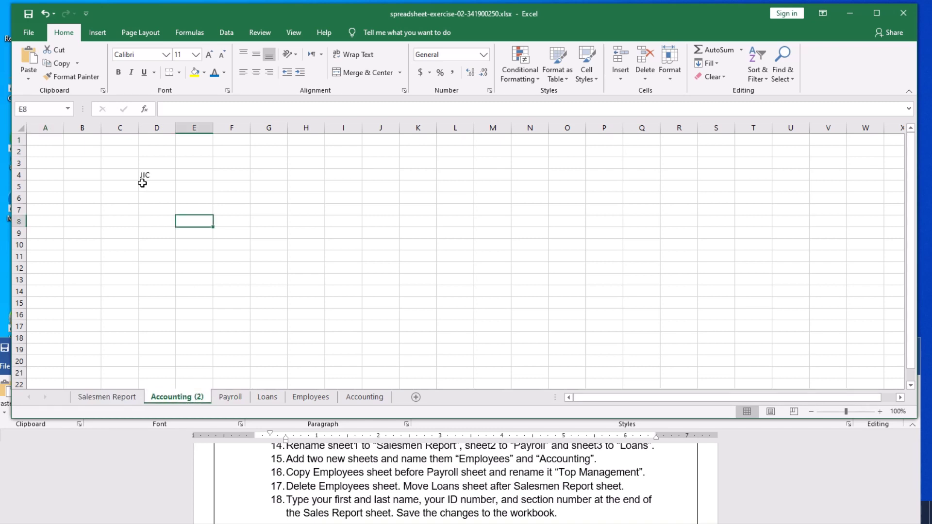
left_click(119, 397)
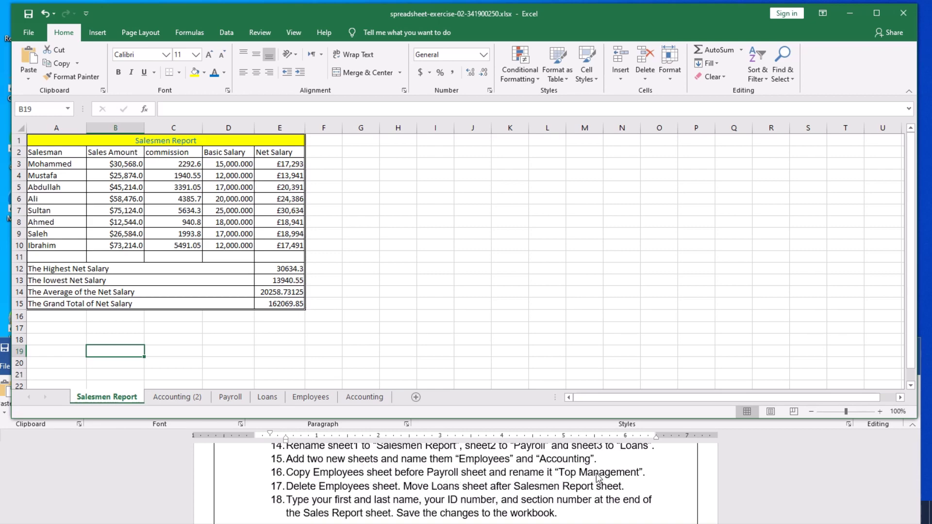
left_click(172, 401)
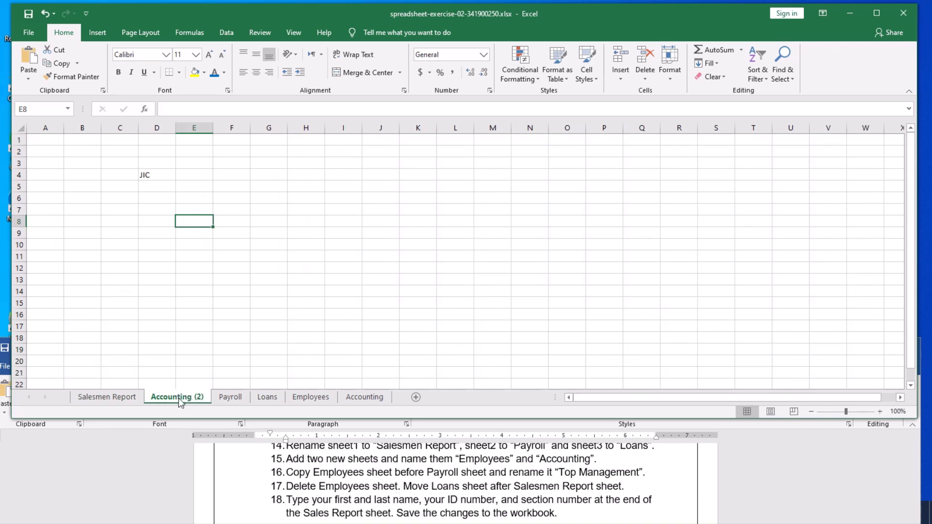
Rename the Accounting (2) sheet to 'Top Managment' and save the workbook.
right_click(181, 400)
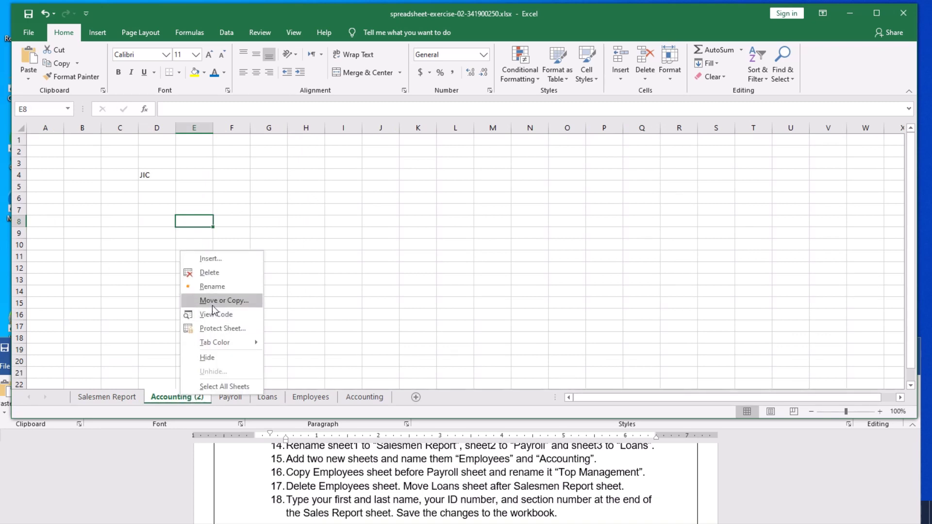
left_click(213, 291)
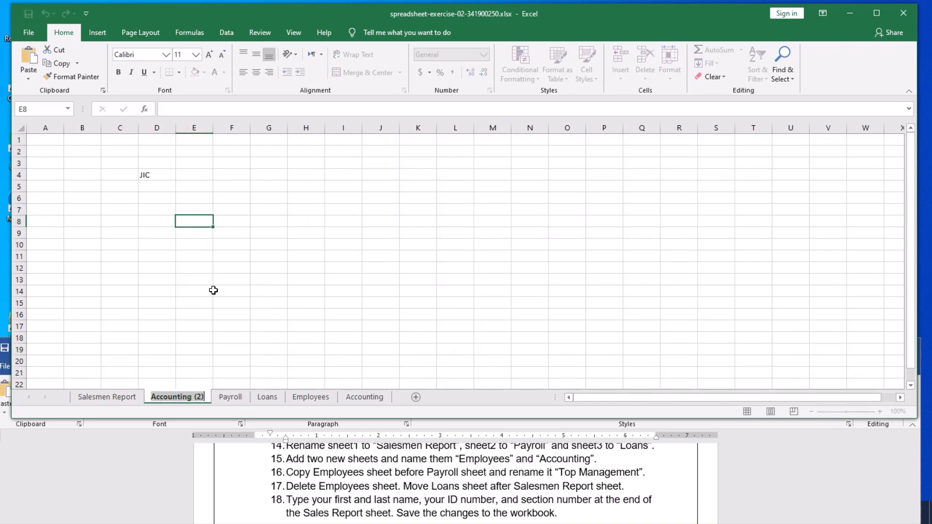
type("Top")
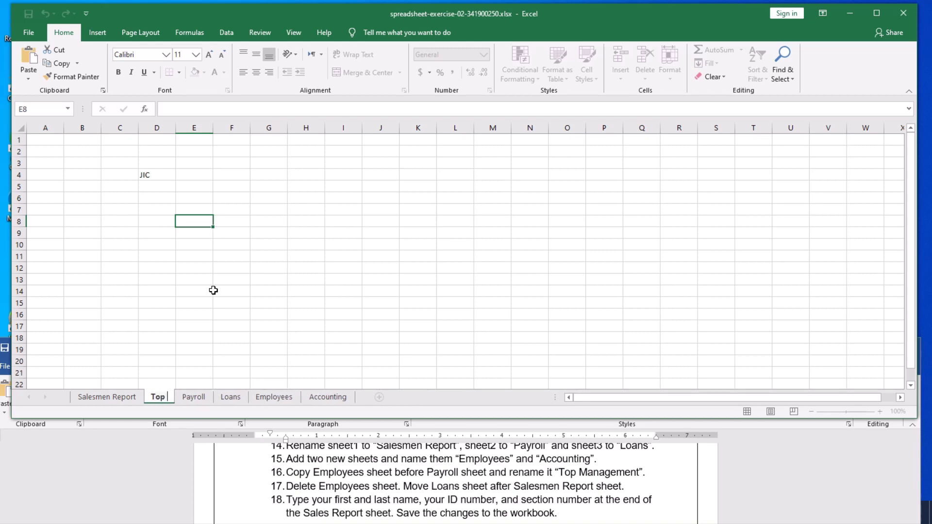
type(" Ma")
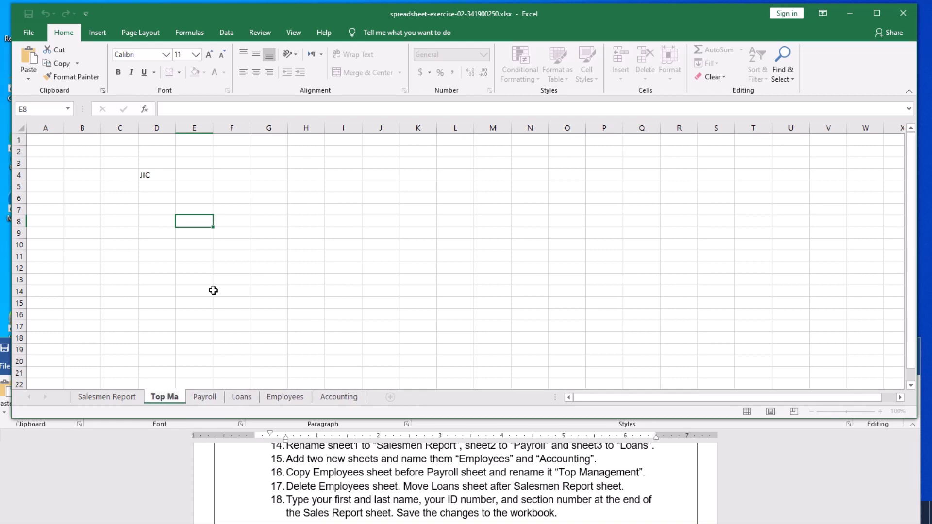
type("nagment")
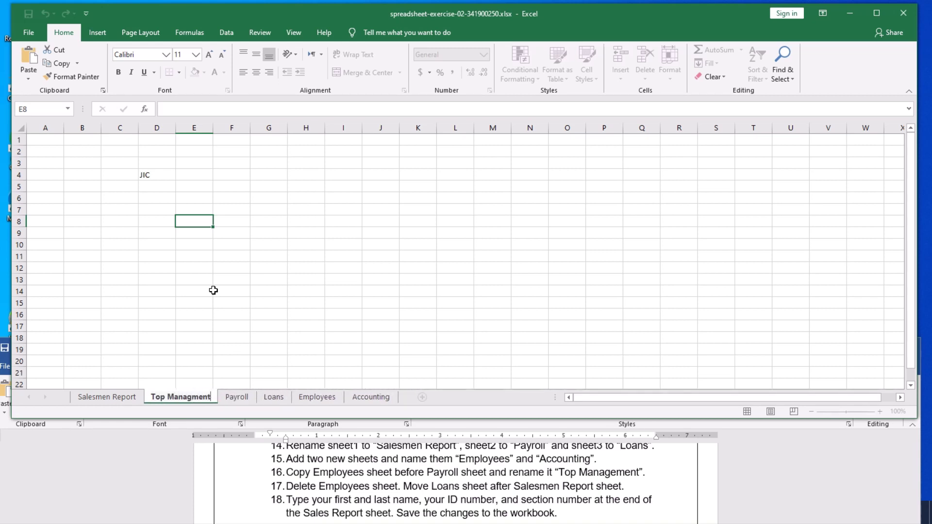
key("Return")
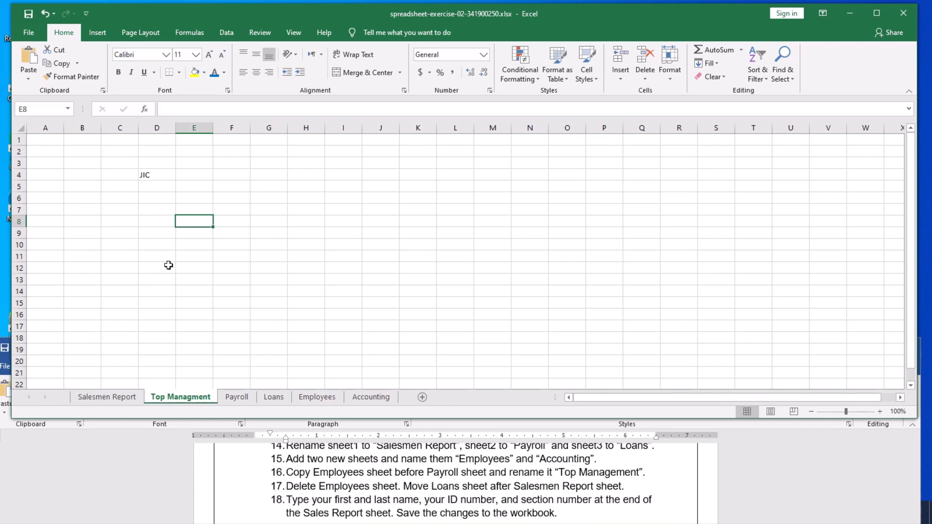
left_click(29, 17)
Delete the Employees sheet from the workbook.
left_click(318, 398)
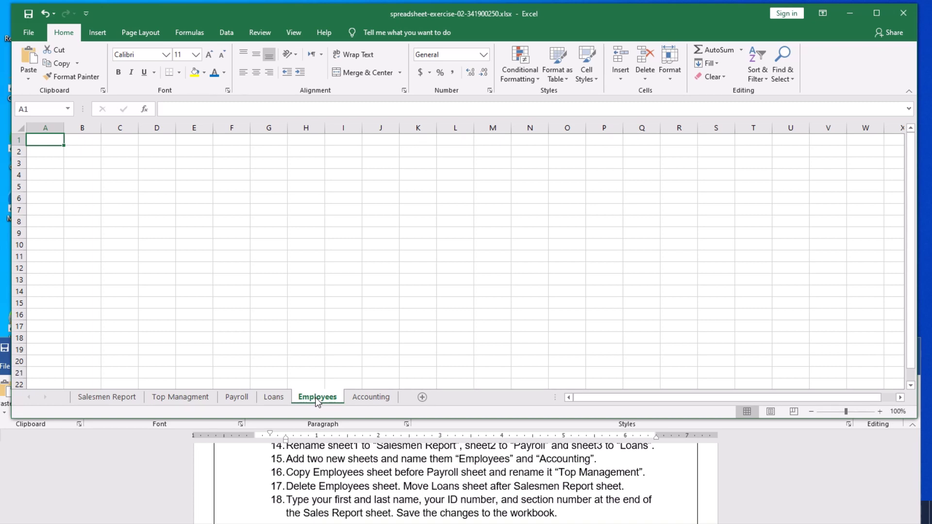
right_click(313, 398)
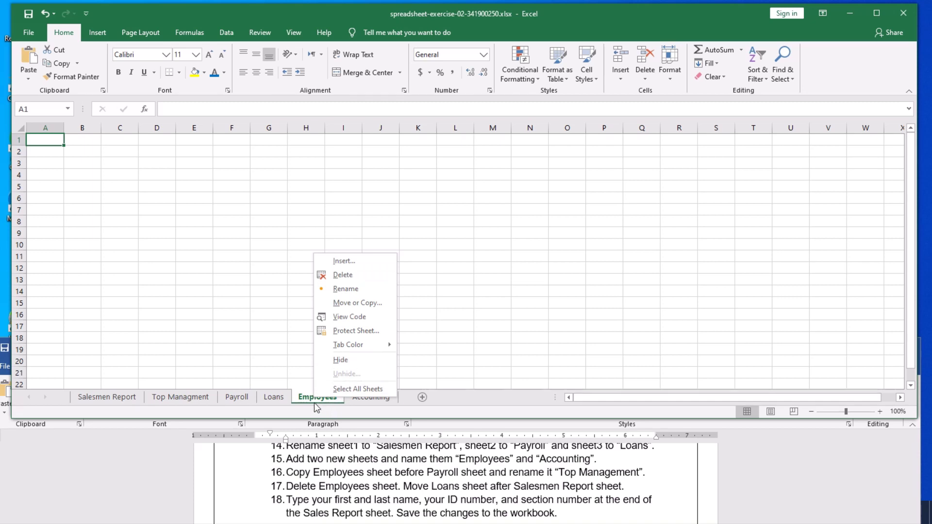
left_click(343, 274)
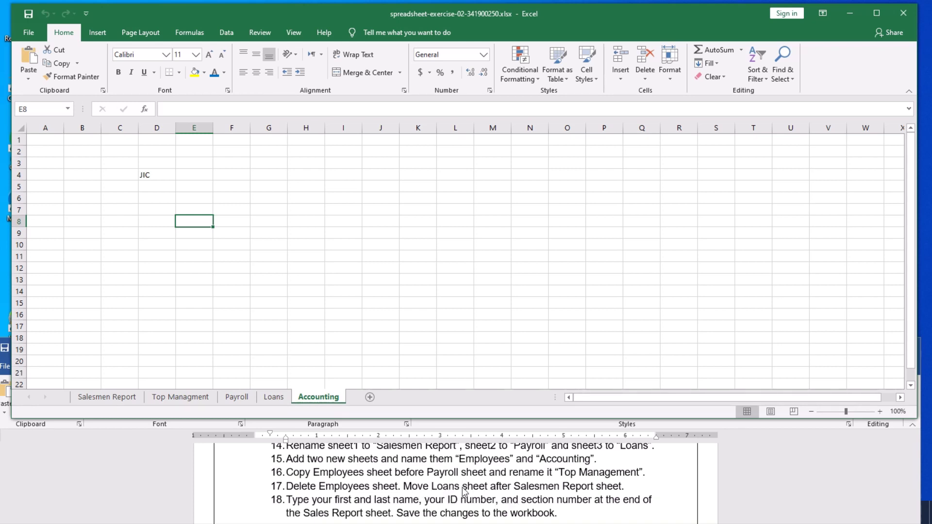
Move the Loans sheet before Top Managment so it follows Salesmen Report.
left_click(270, 396)
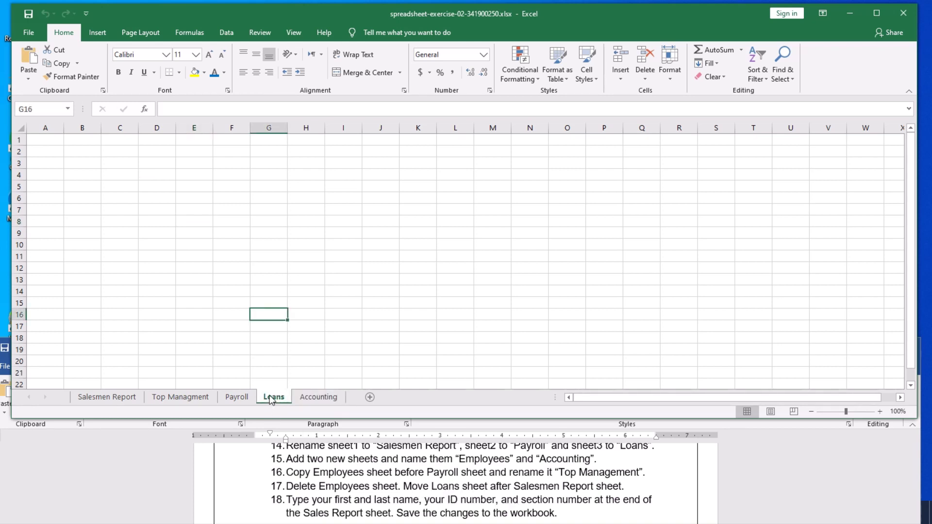
right_click(271, 394)
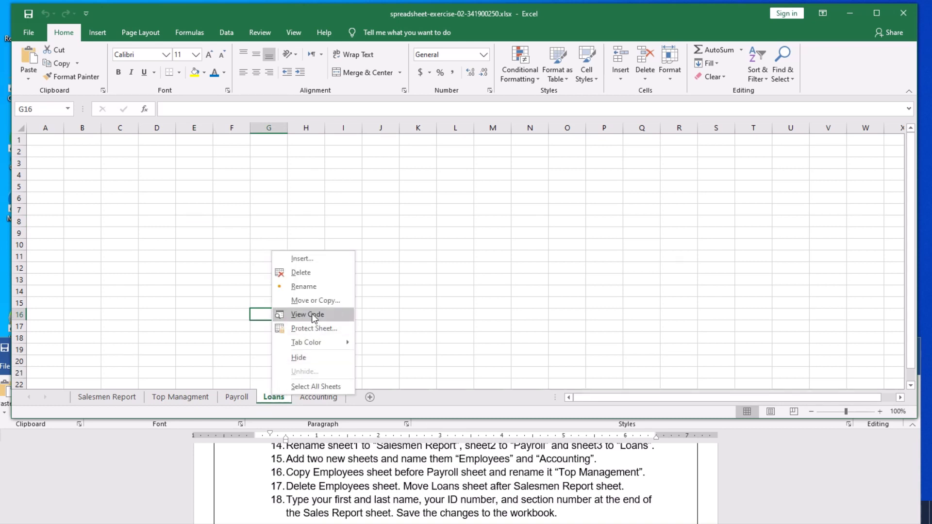
left_click(315, 301)
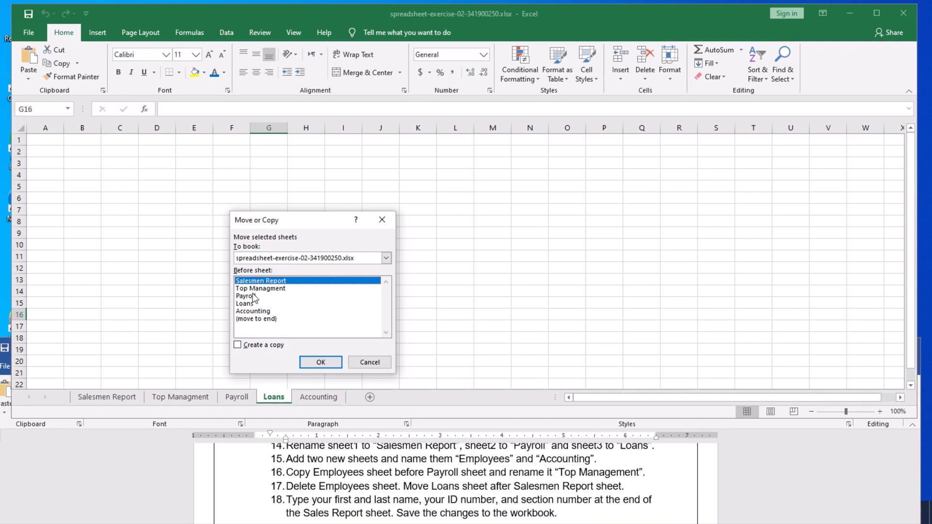
left_click(253, 296)
left_click(253, 289)
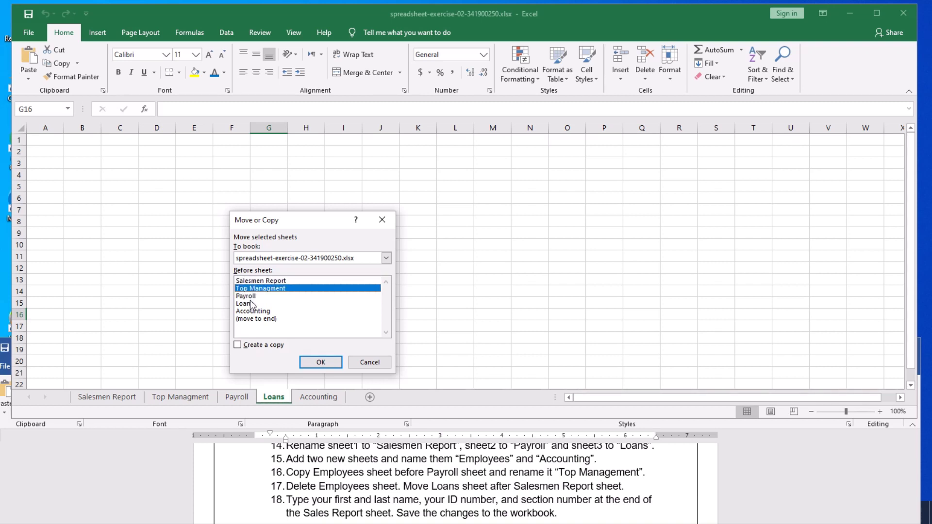
left_click(251, 304)
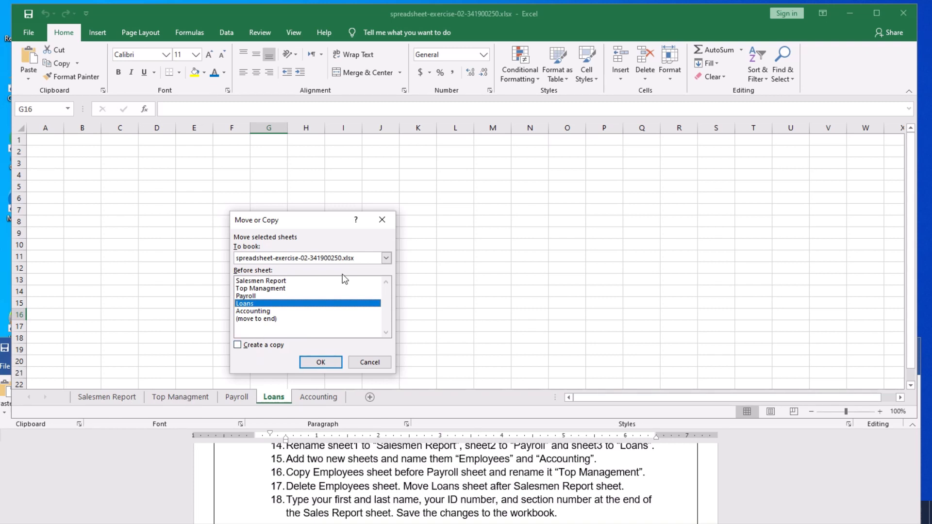
left_click(266, 290)
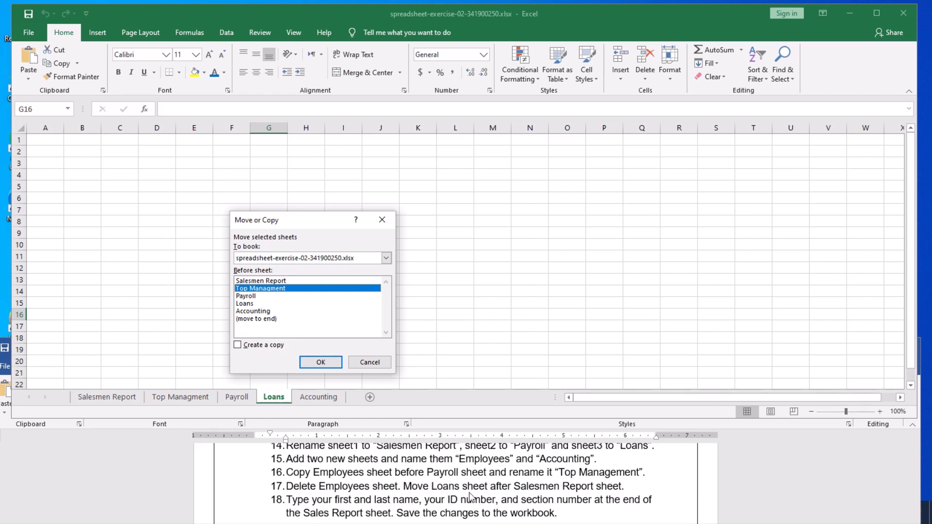
left_click(321, 363)
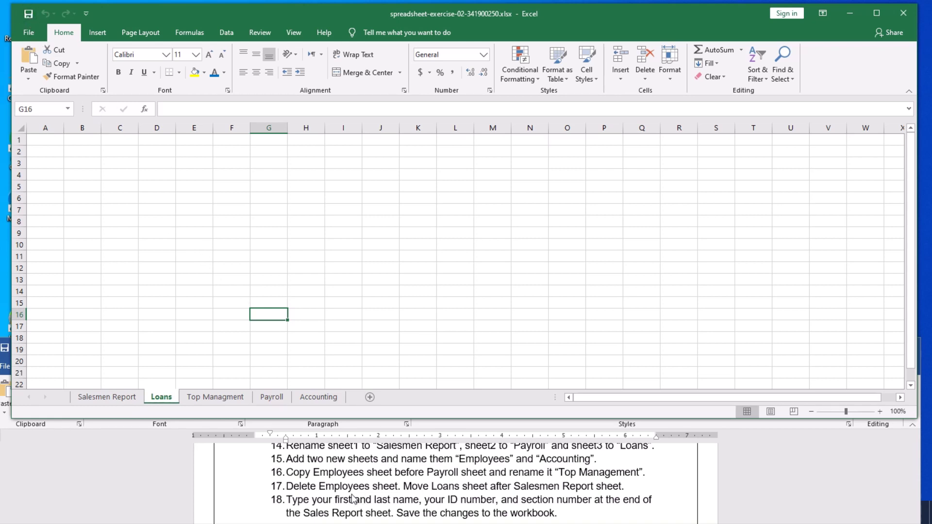
Return to the Salesmen Report sheet showing the salary table and net salary rows.
scroll(355, 499, "down", 1)
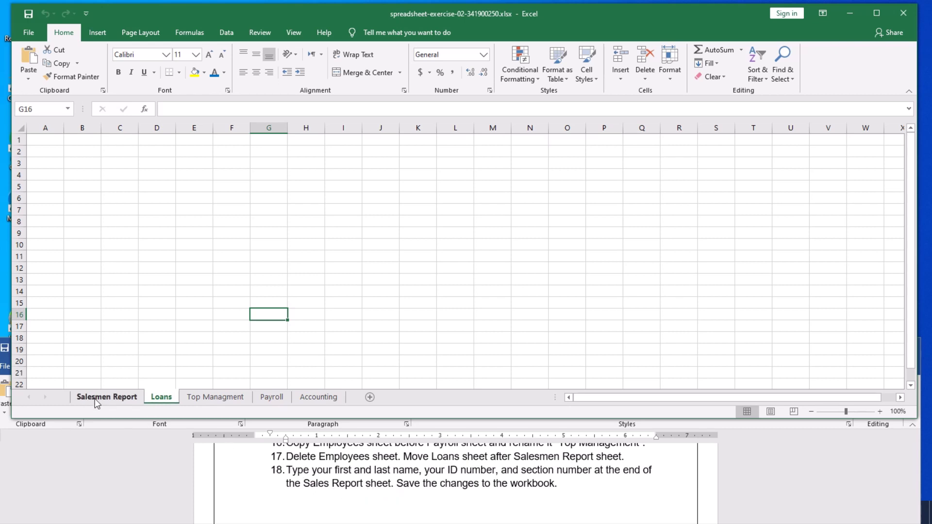
left_click(108, 397)
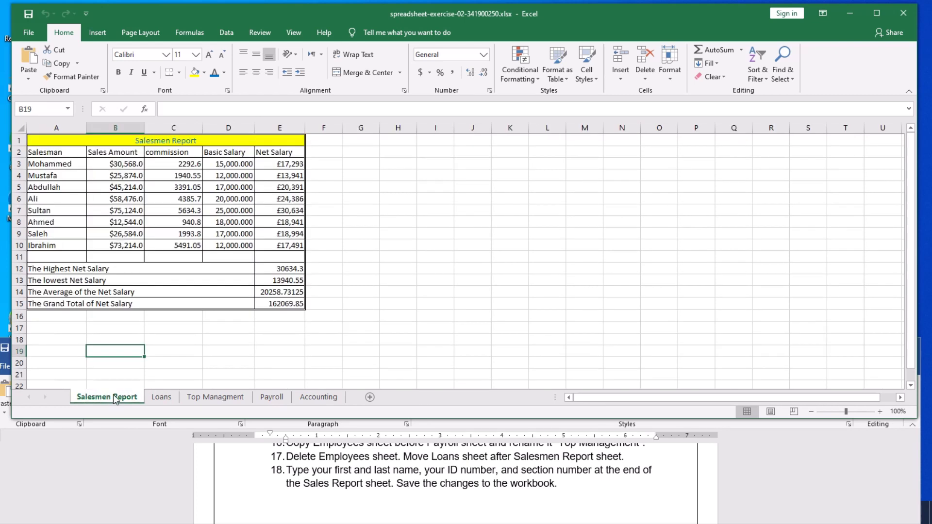
Enter the 'Student Name:' label in A17 and the student's full name in C17.
left_click(79, 331)
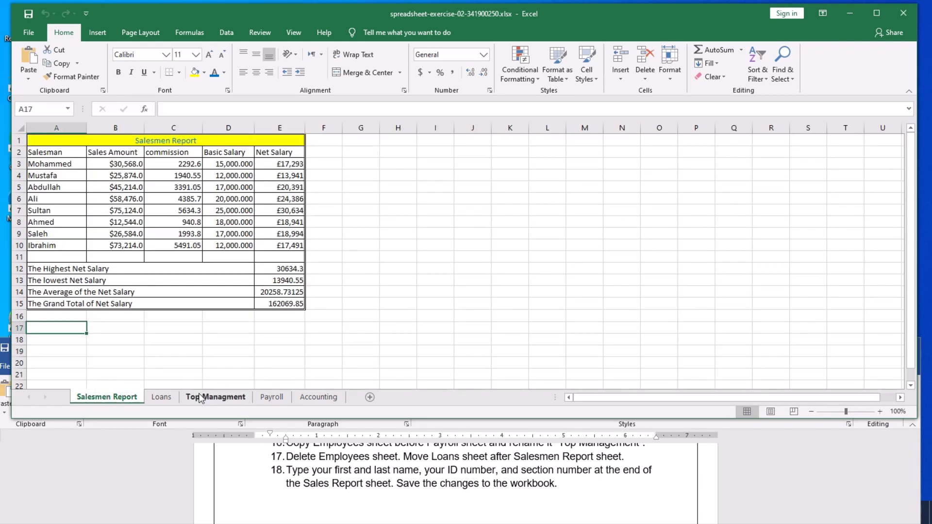
type("S")
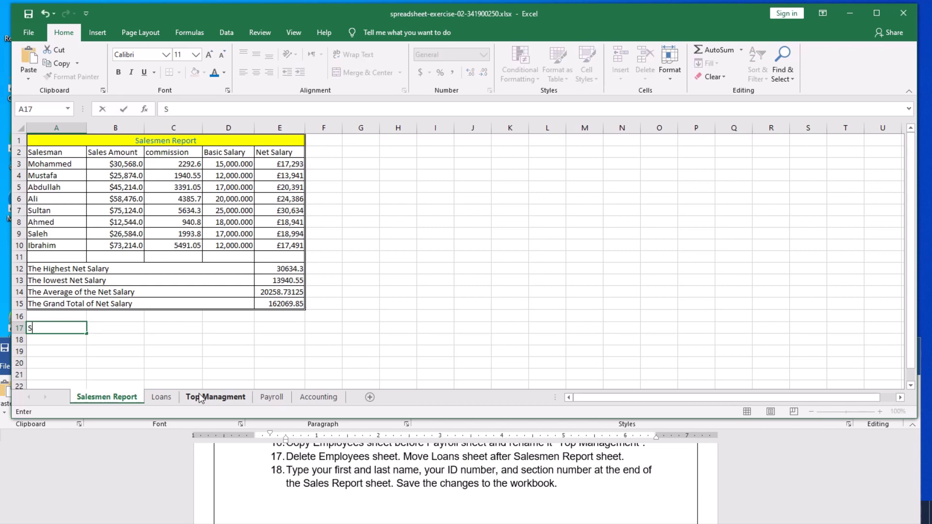
type("tudent Name")
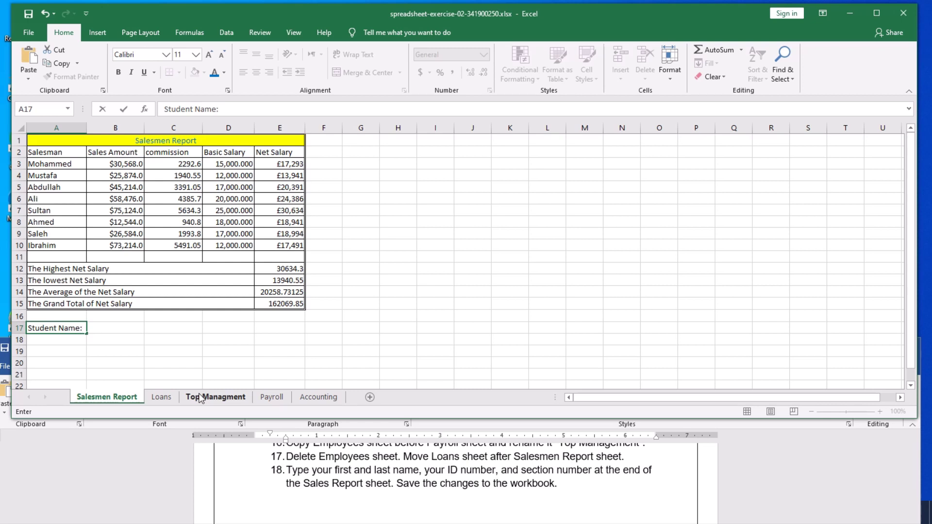
type(":")
left_click(177, 330)
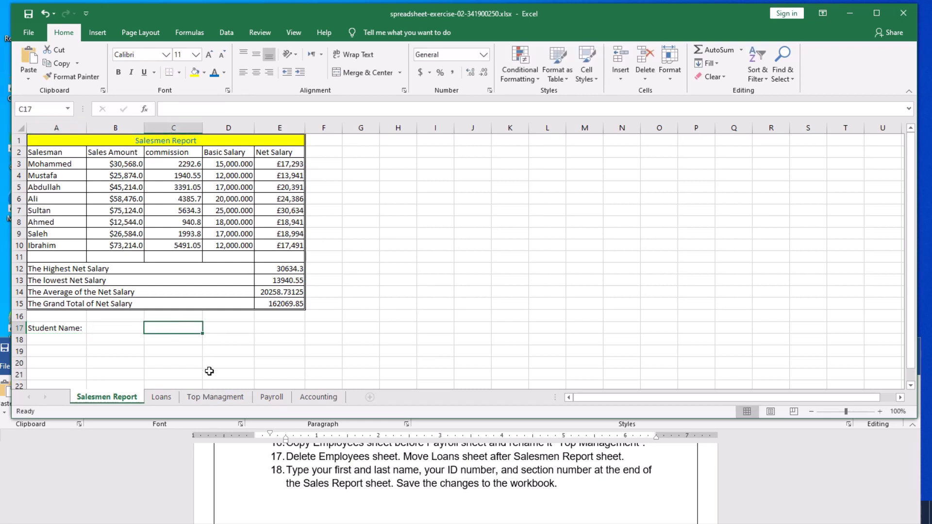
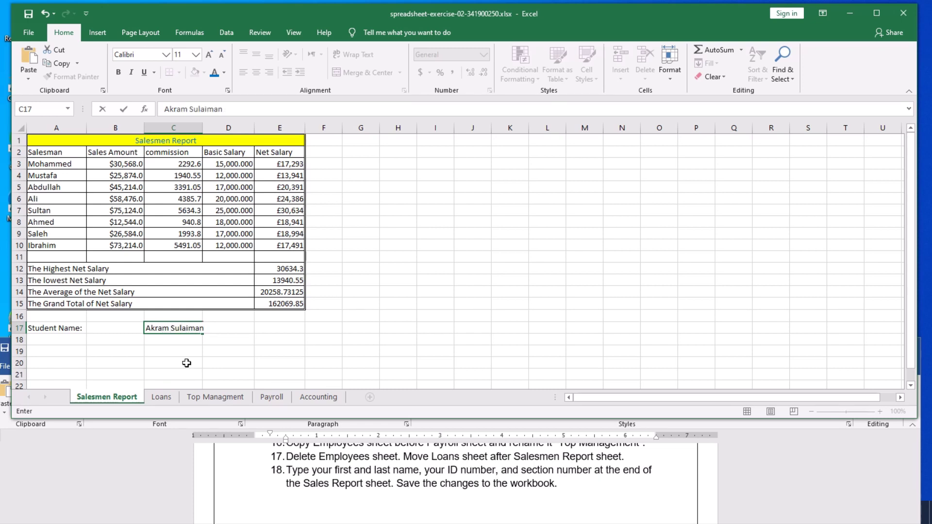
left_click(46, 342)
Add 'Student ID:' with the student's ID number, and 'Section No:' with 3, below.
type("Studen")
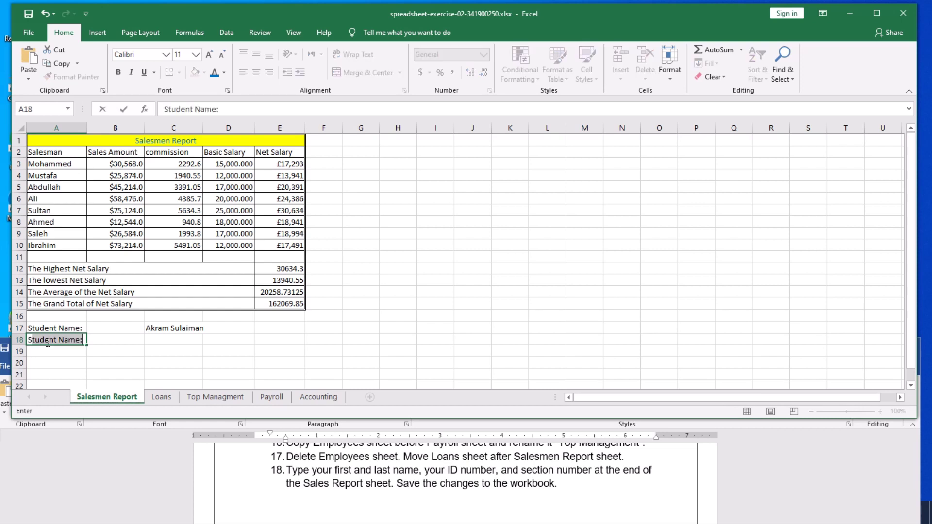
type("t ID")
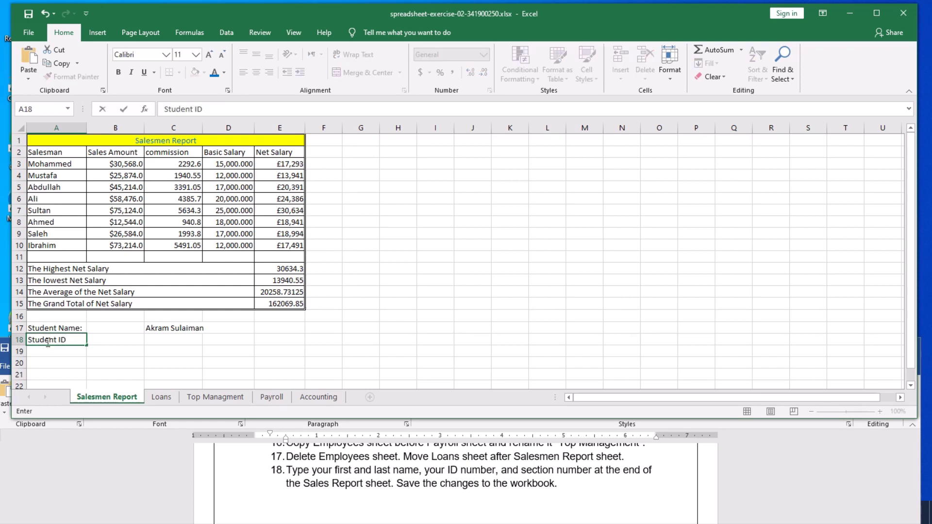
type(":")
key("Tab")
key("Tab")
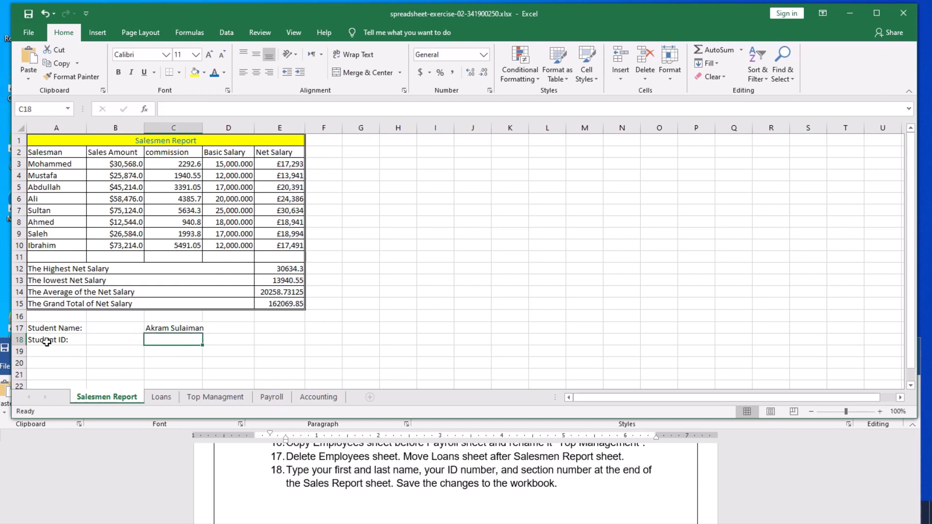
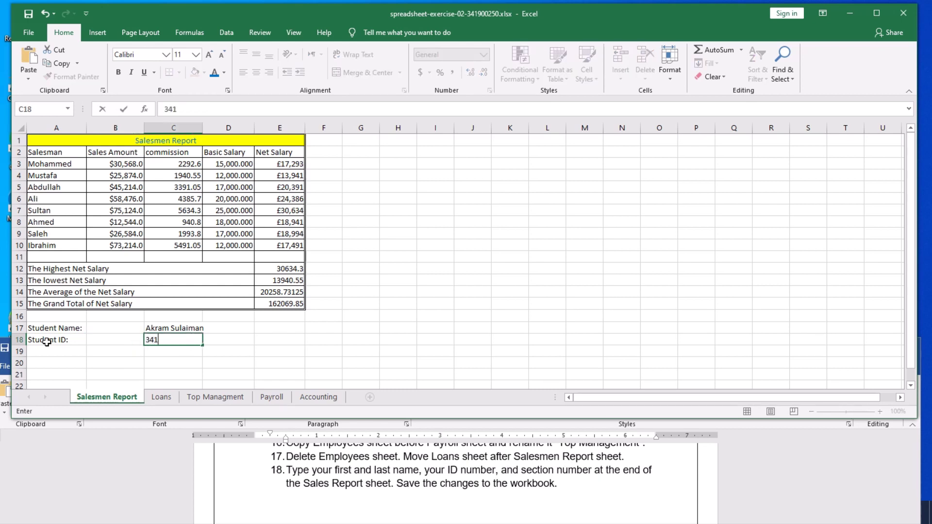
key("Return")
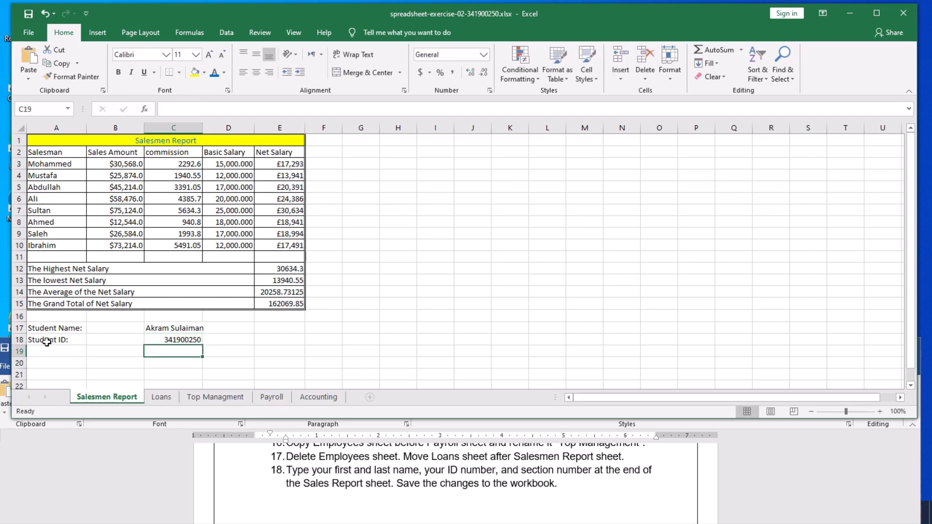
key("Left")
key("Left")
type("Sec")
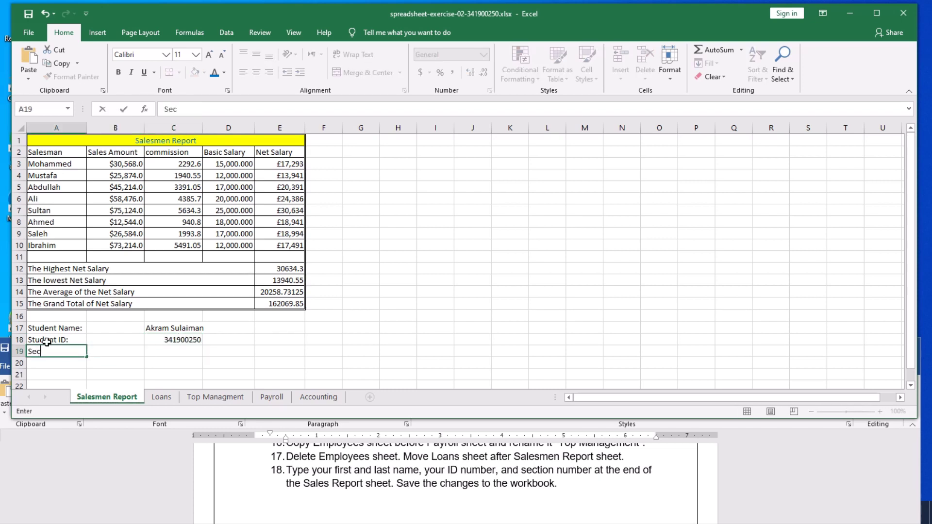
type("tion No:")
key("Tab")
key("Tab")
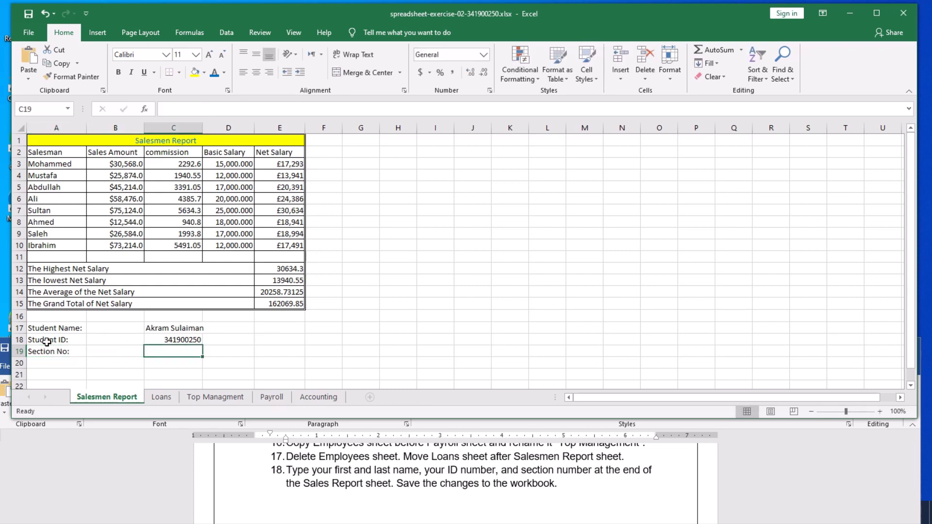
type("3")
key("Tab")
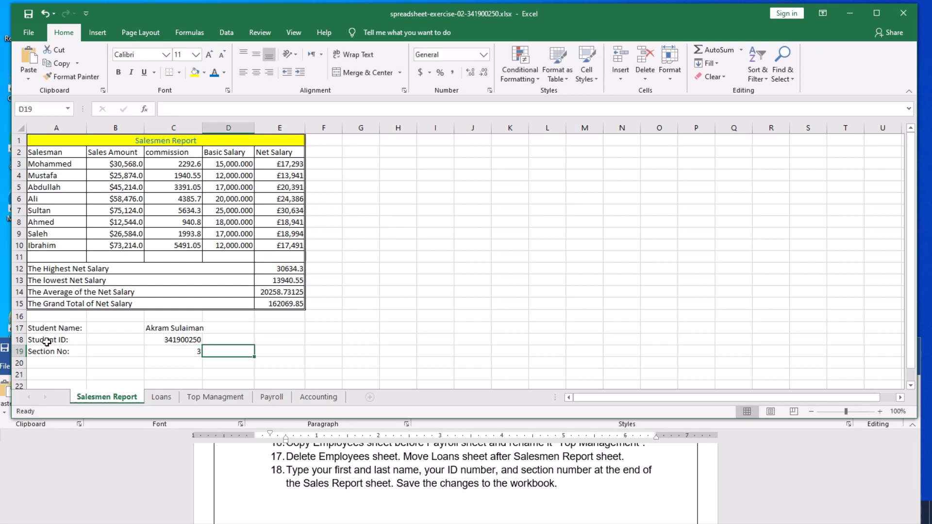
left_click(284, 355)
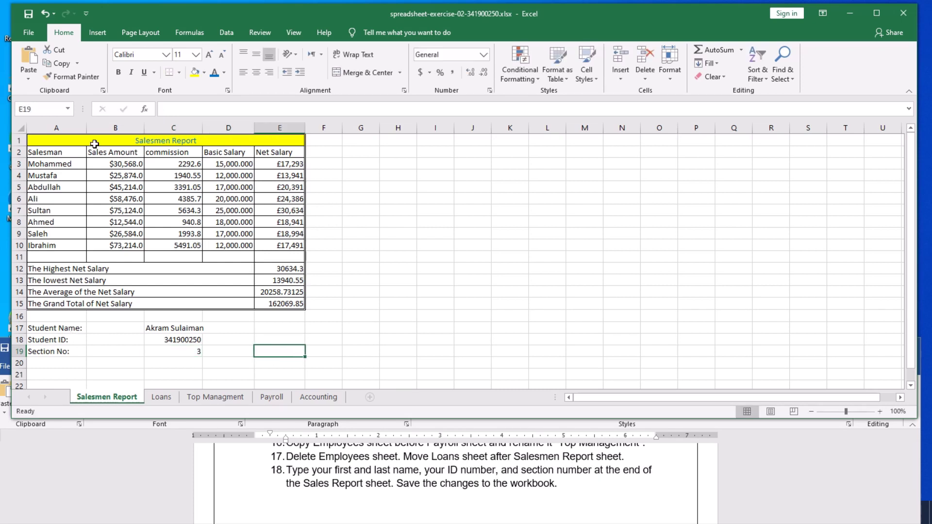
Save the workbook with the new student details.
left_click(29, 17)
scroll(416, 488, "down", 1)
scroll(417, 488, "up", 1)
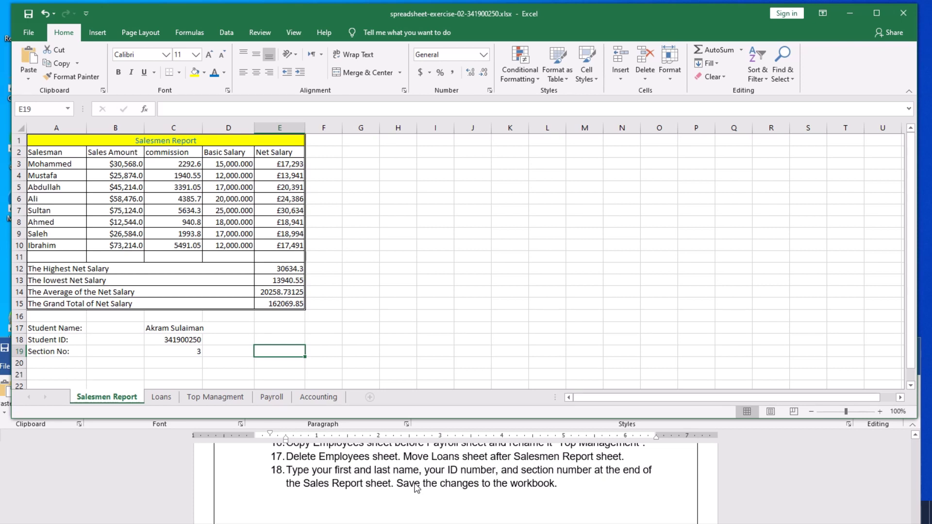
scroll(417, 488, "up", 2)
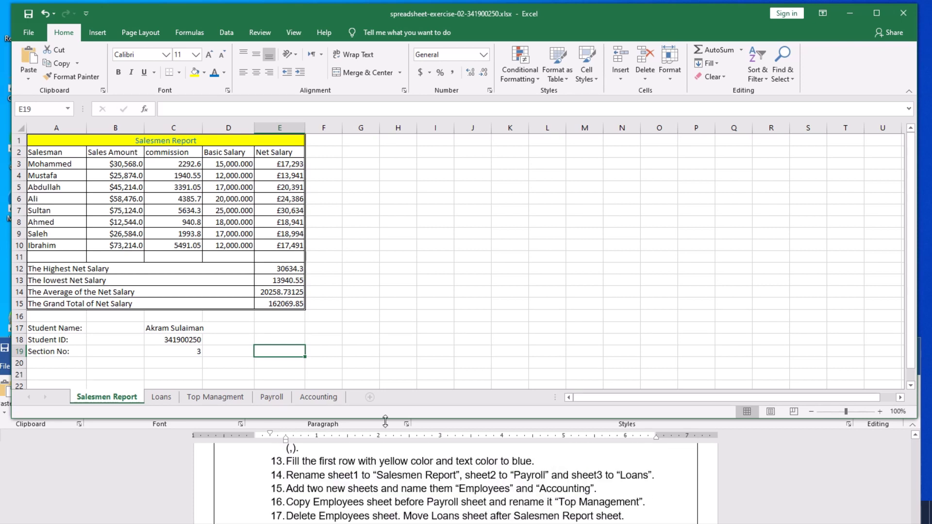
left_click(394, 234)
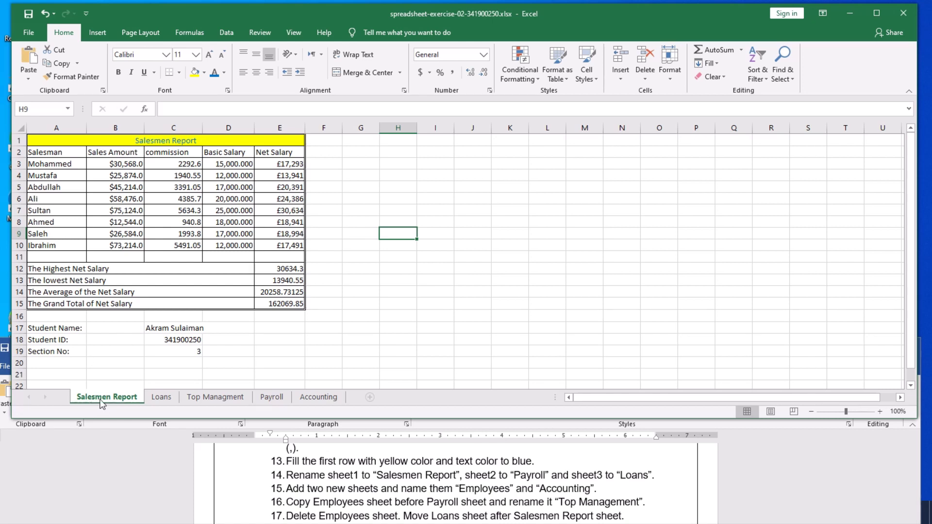
Check the Loans, Top Managment, Payroll and Accounting sheets, ending on Salesmen Report.
left_click(158, 396)
left_click(195, 397)
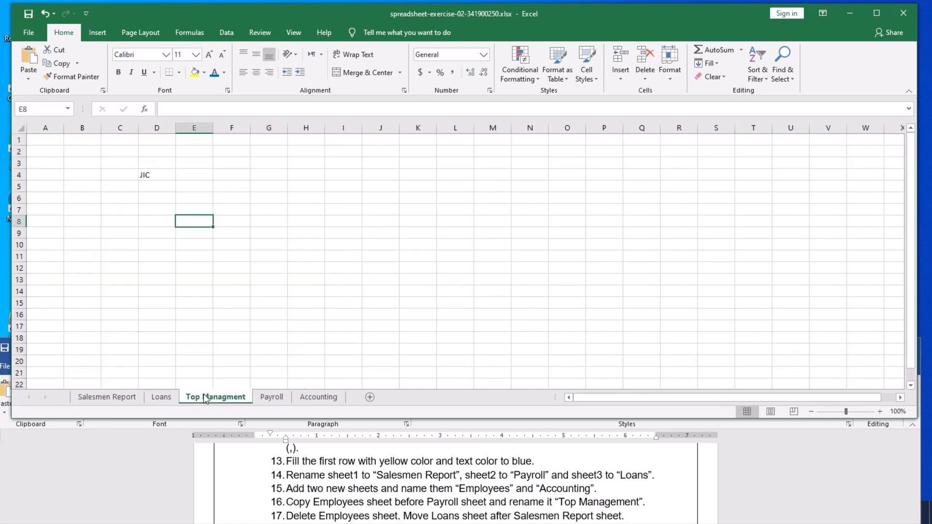
left_click(270, 397)
left_click(308, 400)
left_click(272, 397)
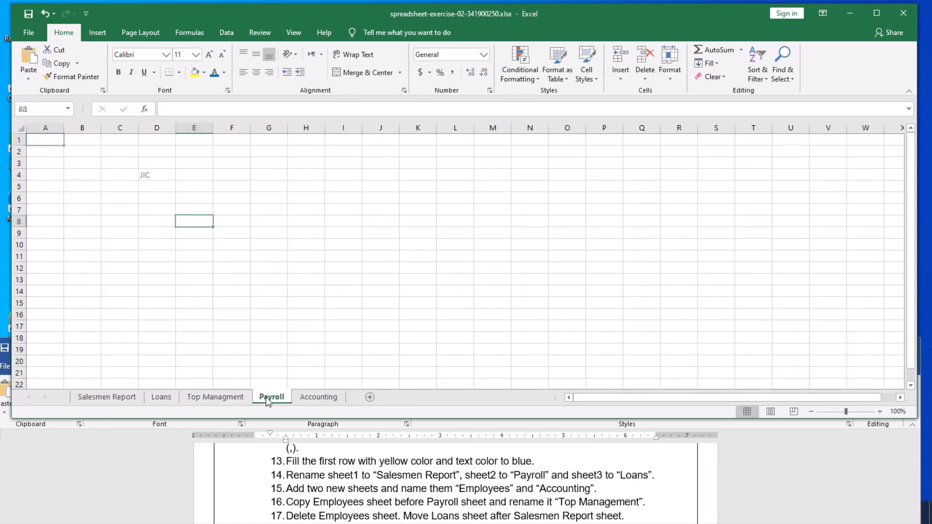
left_click(215, 397)
left_click(160, 396)
left_click(127, 396)
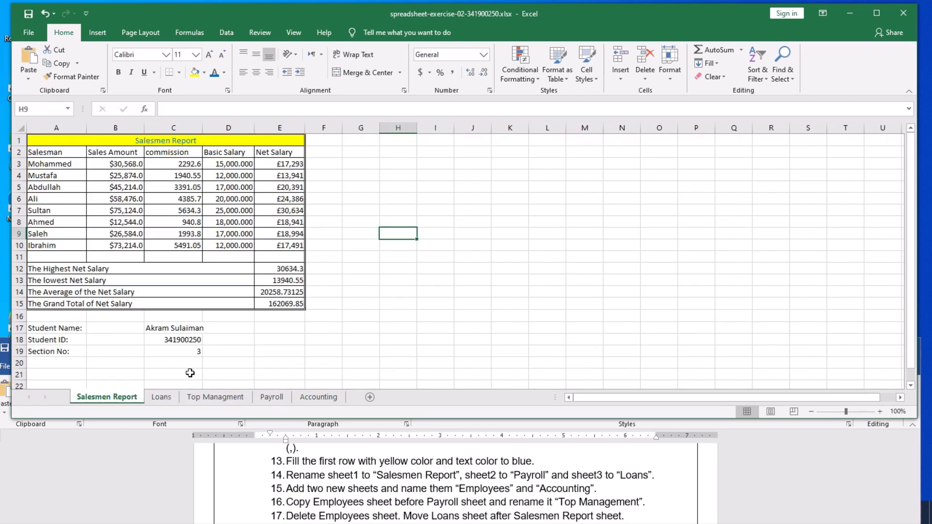